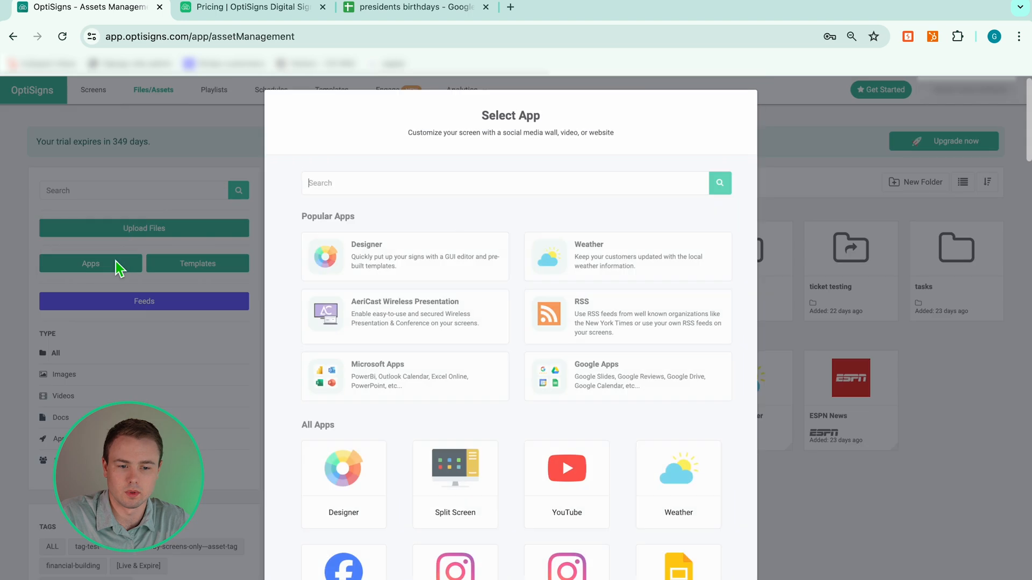
Start a blank design and list the addable data source types, such as Google Sheets and Microsoft 365 Excel.
left_click(397, 260)
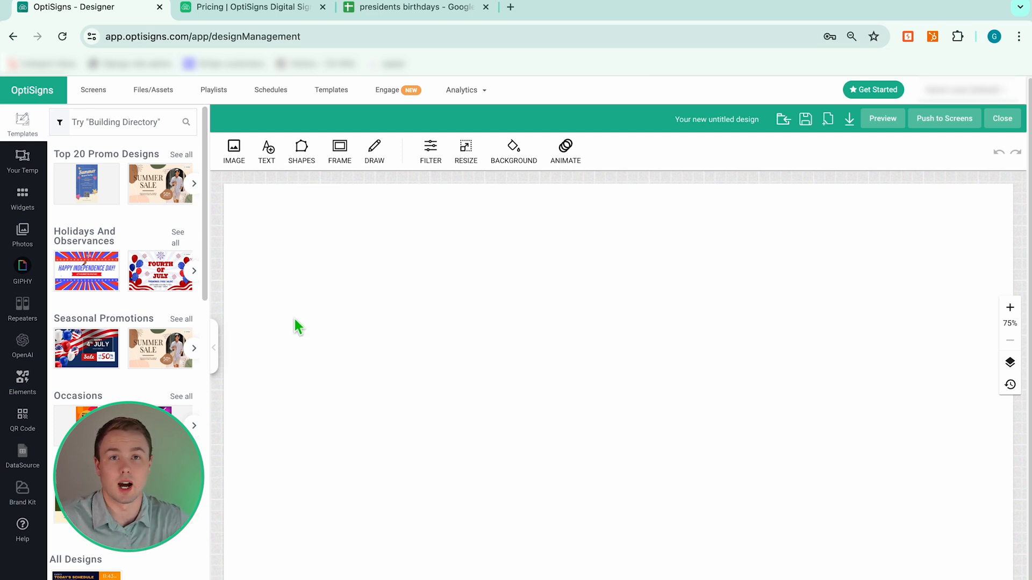
left_click(20, 456)
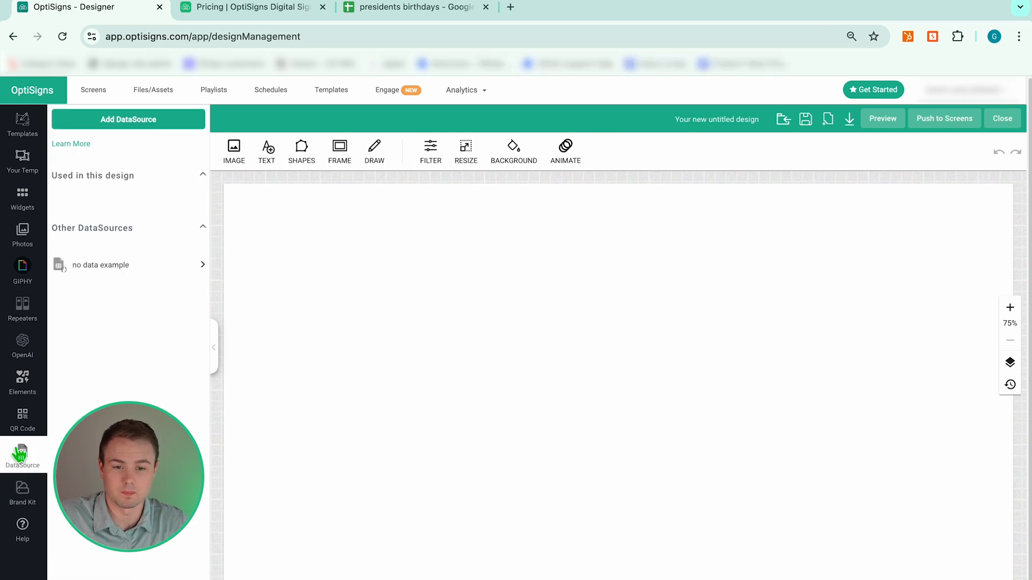
left_click(134, 124)
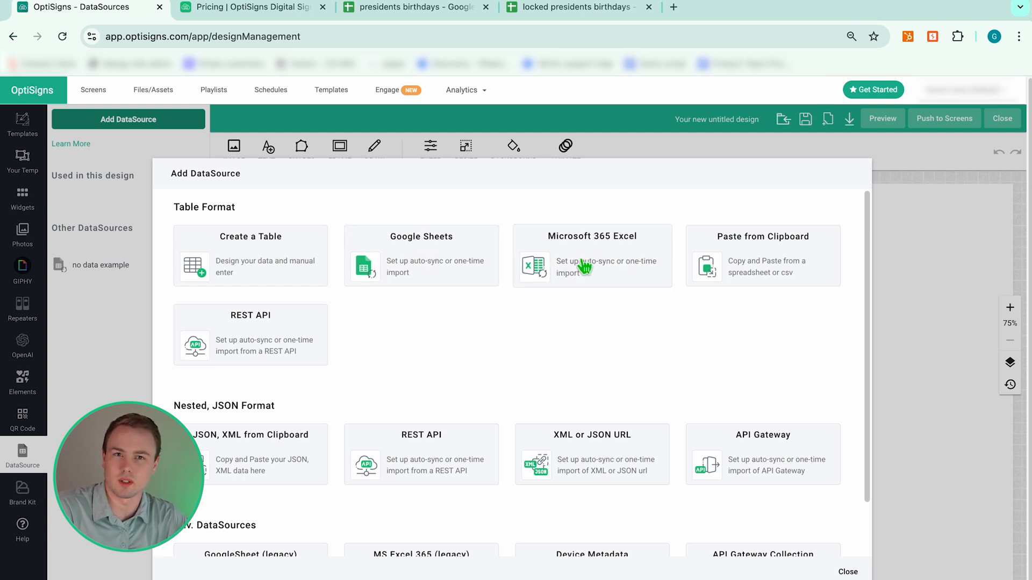
Paste the locked presidents birthdays sheet URL as a Google Sheets source and try importing it.
left_click(410, 273)
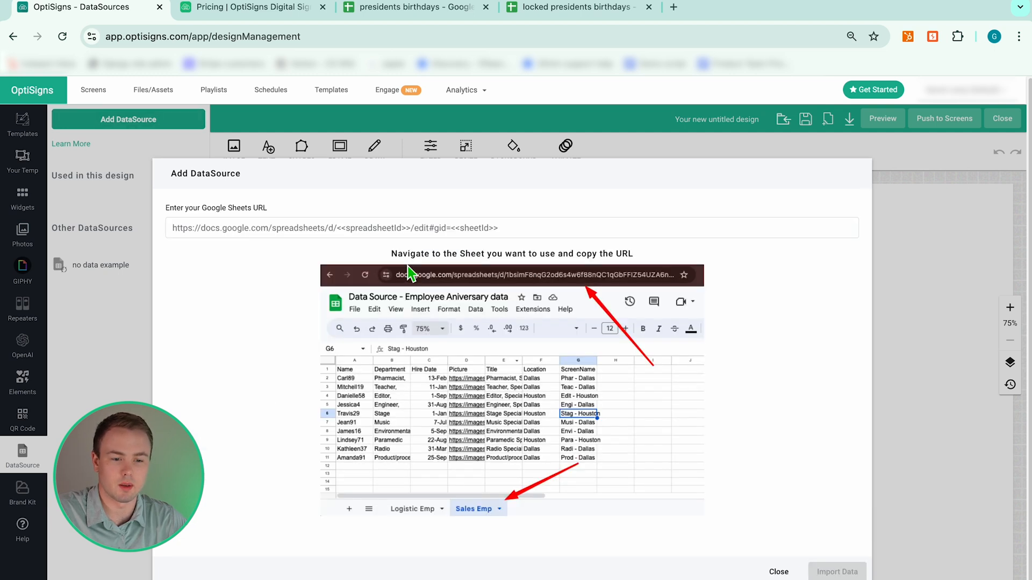
left_click(403, 229)
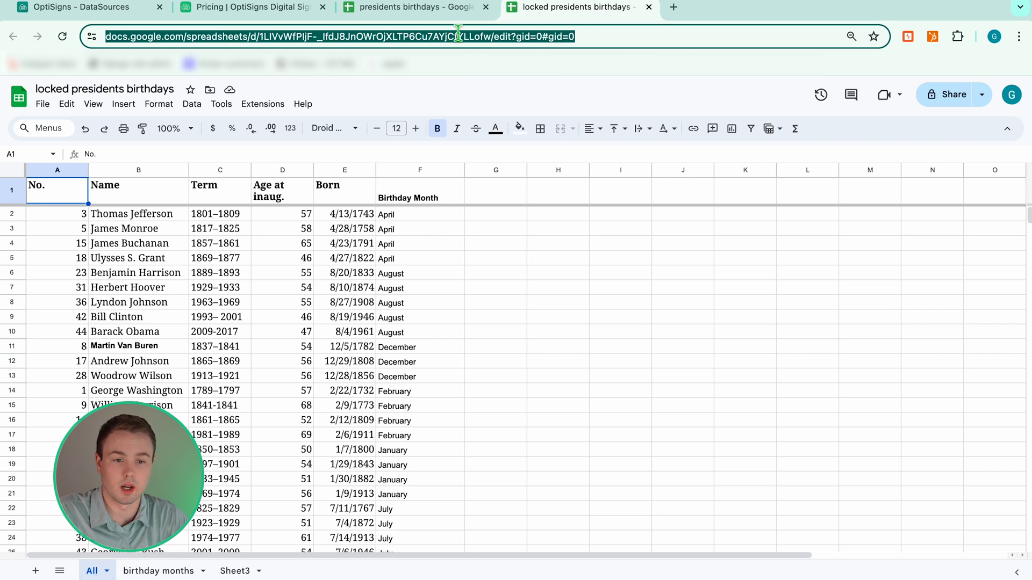
left_click(149, 16)
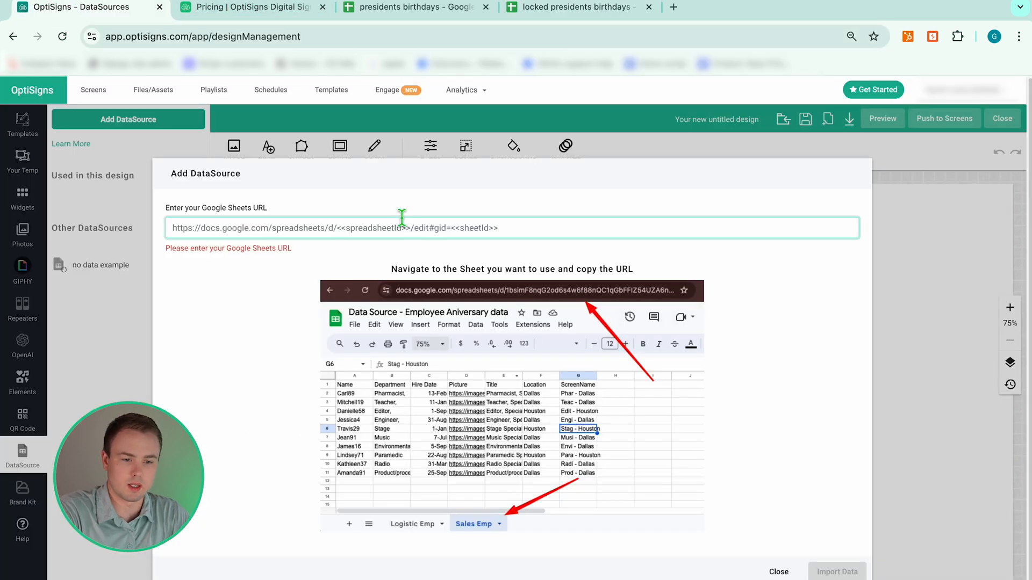
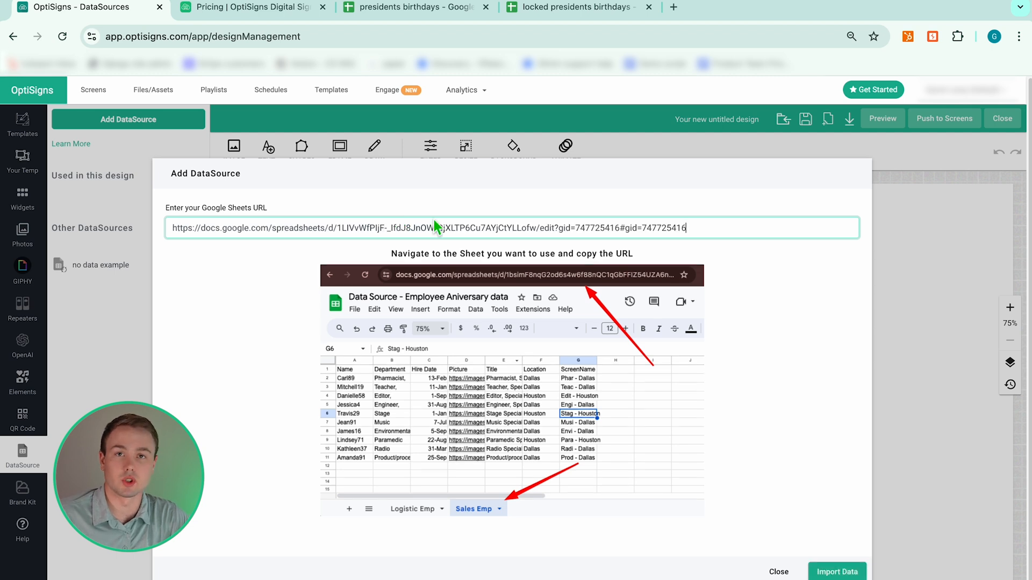
left_click(845, 574)
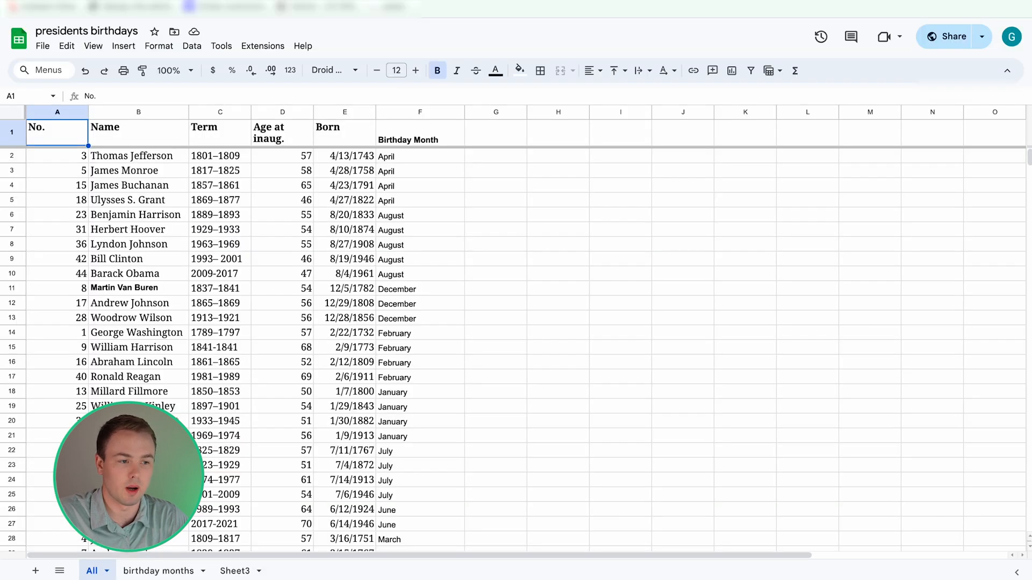
Copy the birthday months sheet's URL from the browser.
left_click(160, 571)
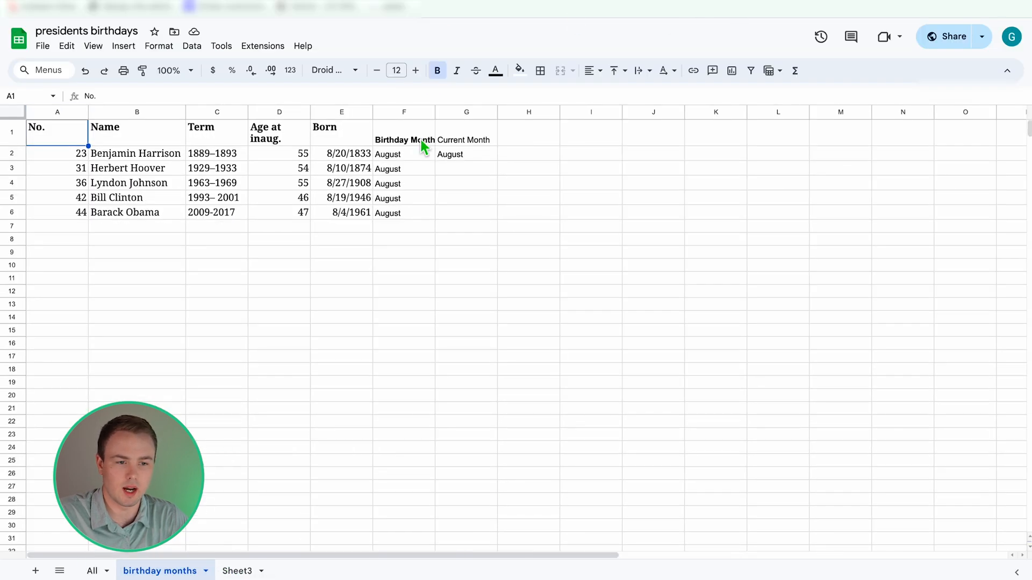
right_click(424, 1)
left_click(473, 92)
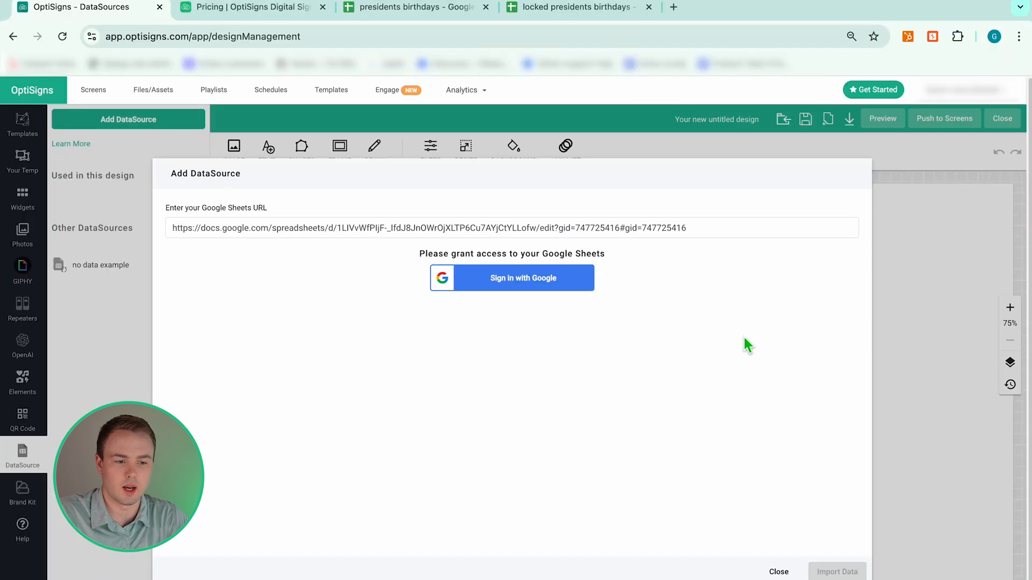
Link the birthday months sheet URL as a Google Sheets source and import its August rows.
left_click(779, 570)
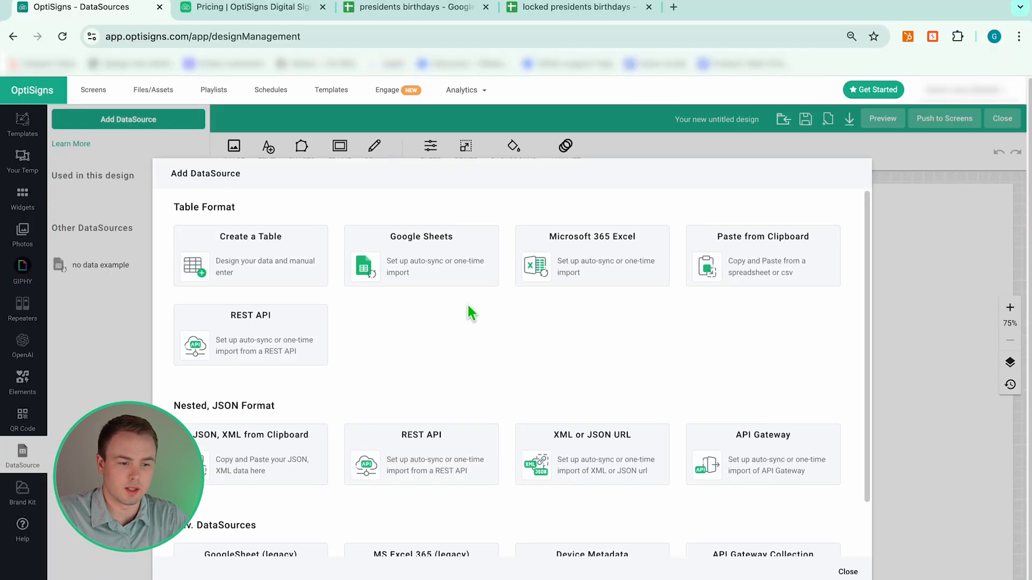
left_click(414, 264)
left_click(429, 228)
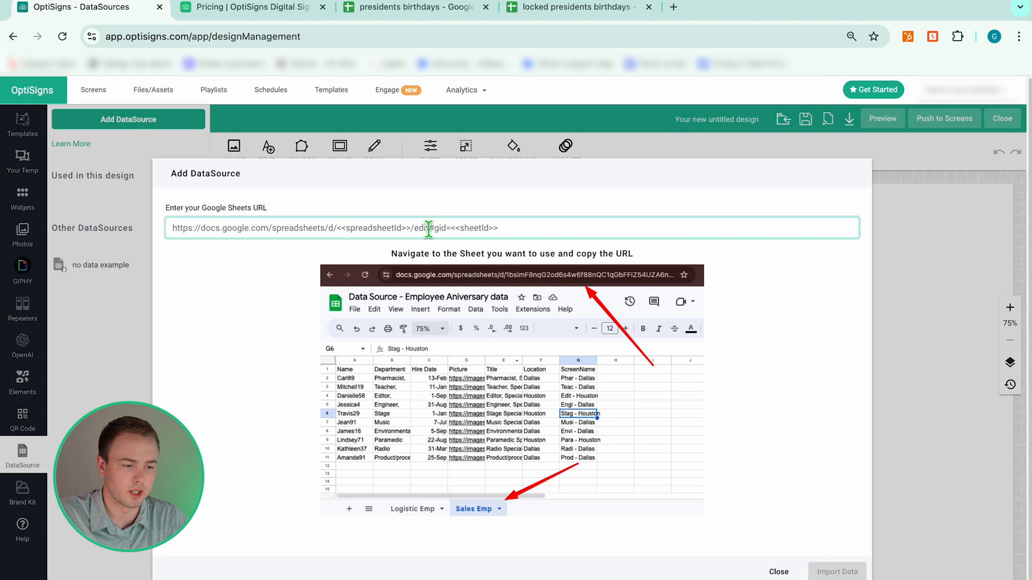
key("ctrl+v")
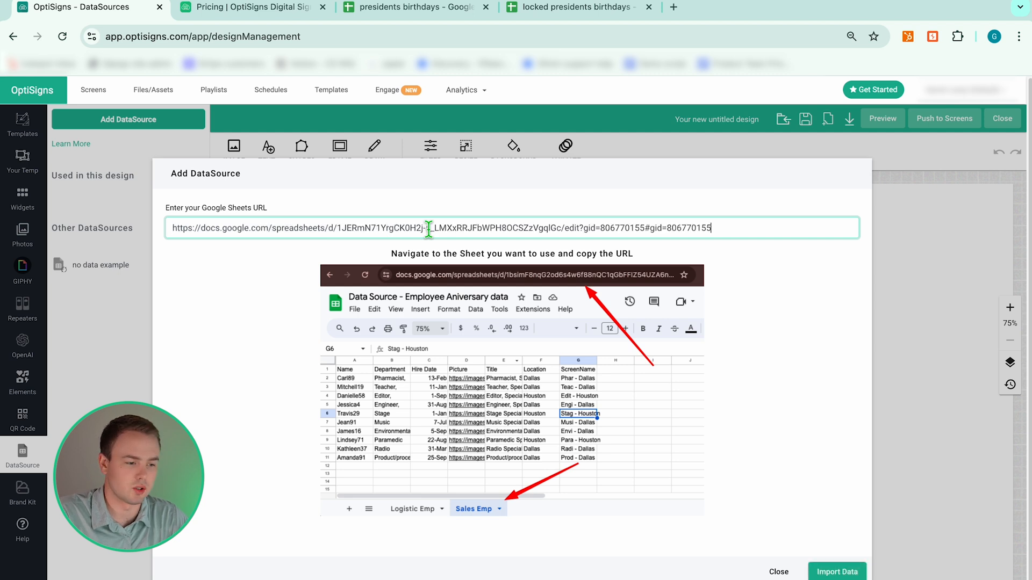
left_click(837, 572)
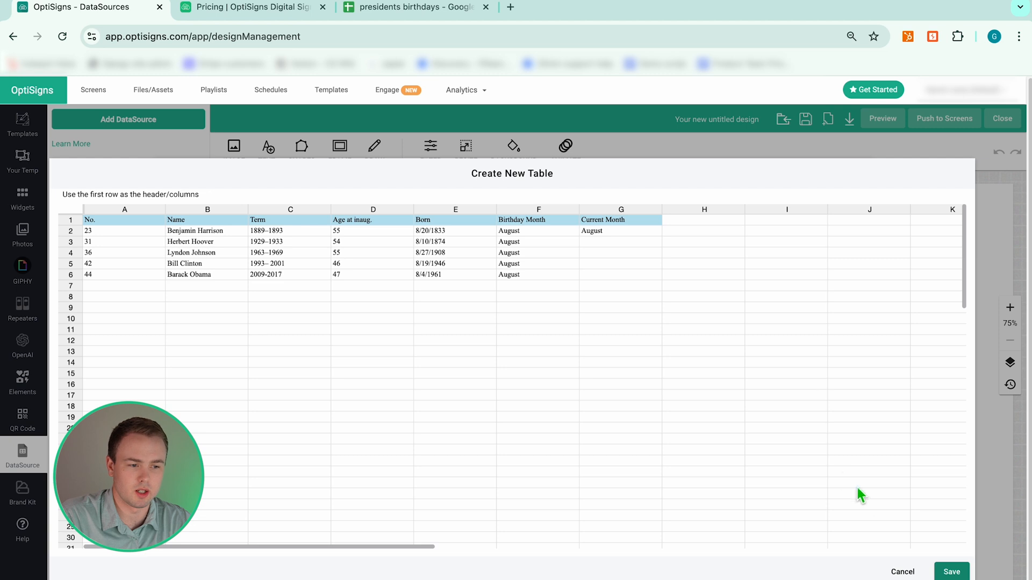
Save the imported table as data source 'president's birthdays august'.
left_click(950, 573)
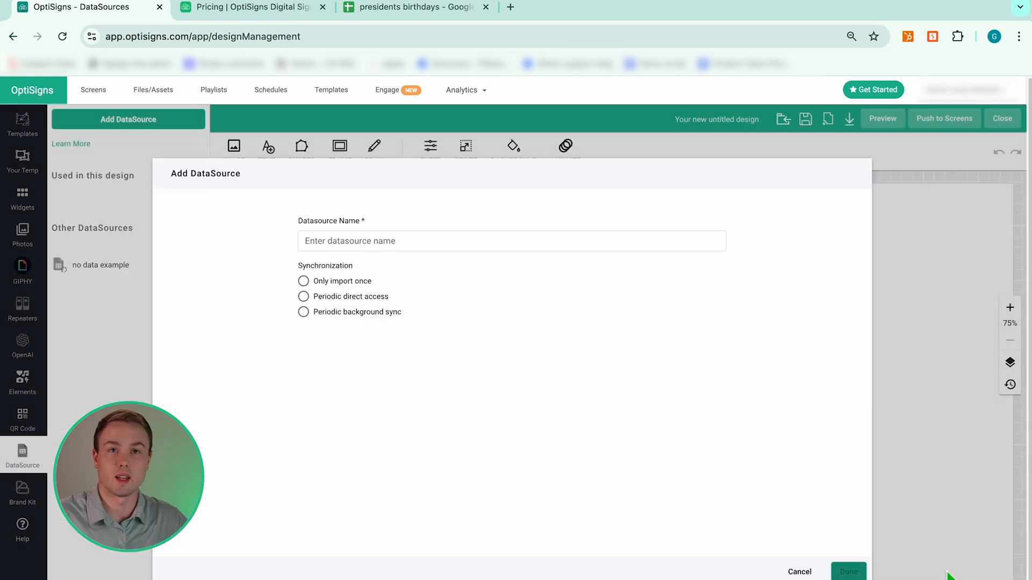
left_click(351, 242)
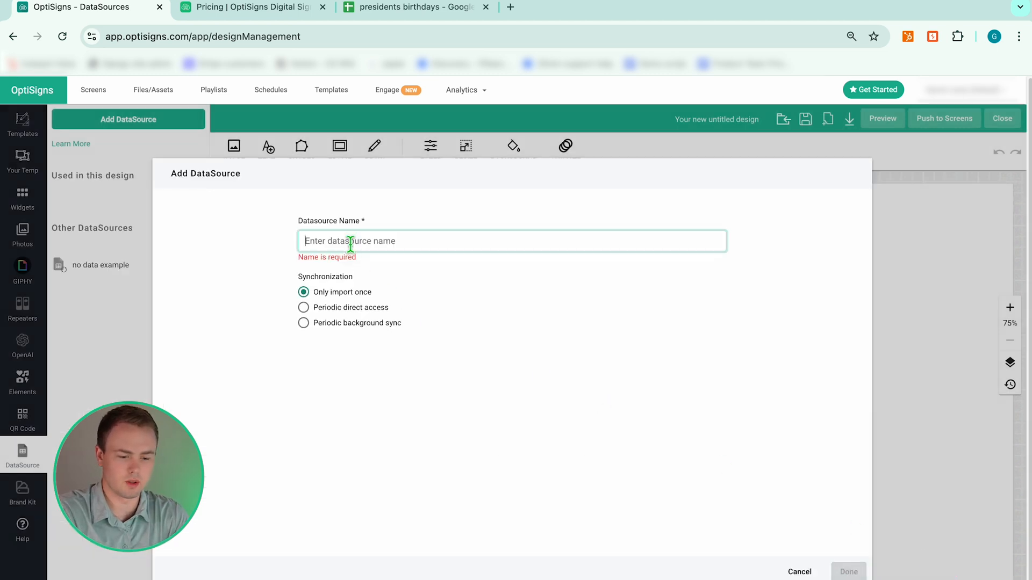
type("president's birthdays august")
left_click(497, 308)
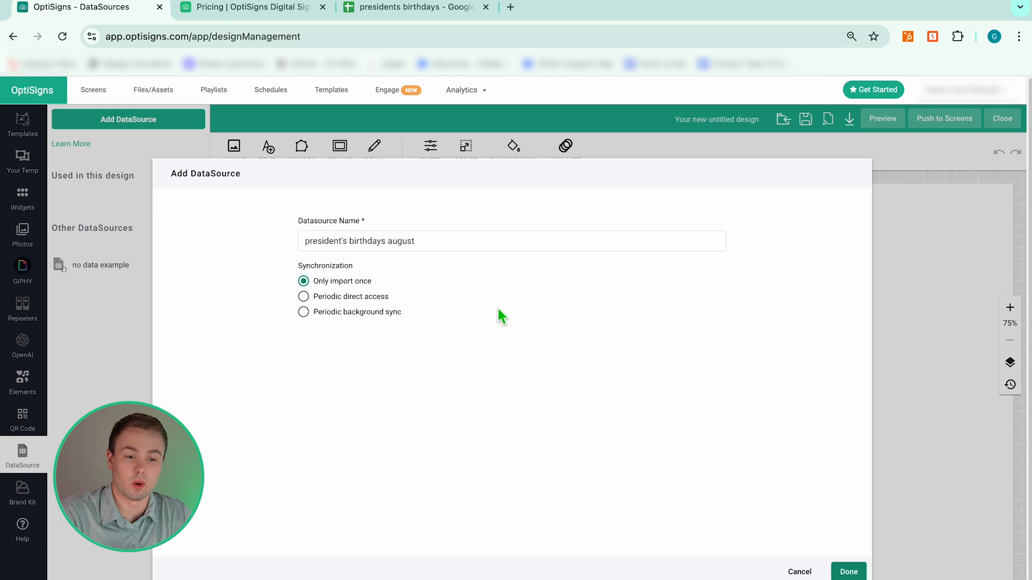
left_click(414, 7)
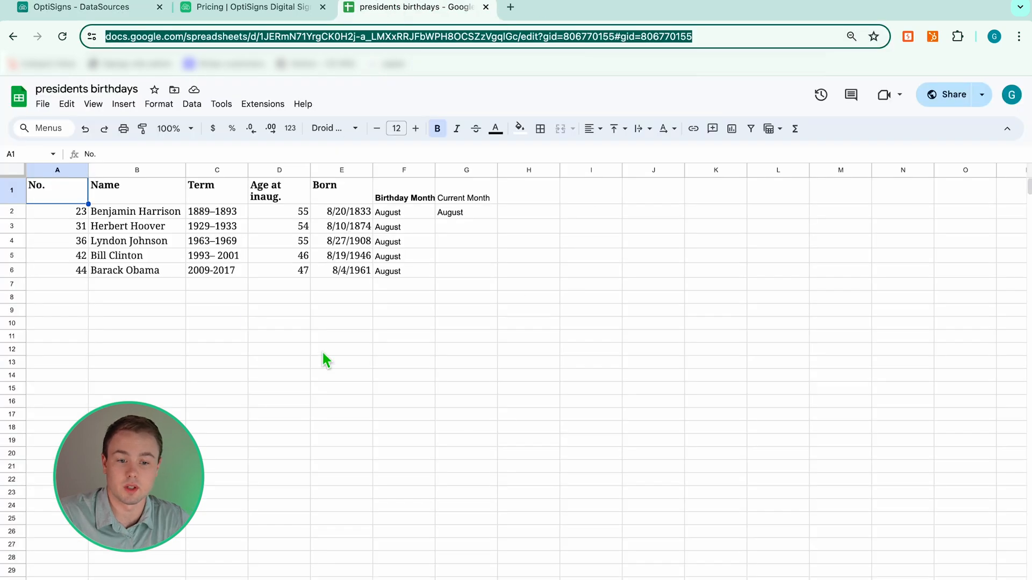
Enter 'edits' in cell C10 of the birthday months sheet as a test change.
left_click(244, 327)
type("edit")
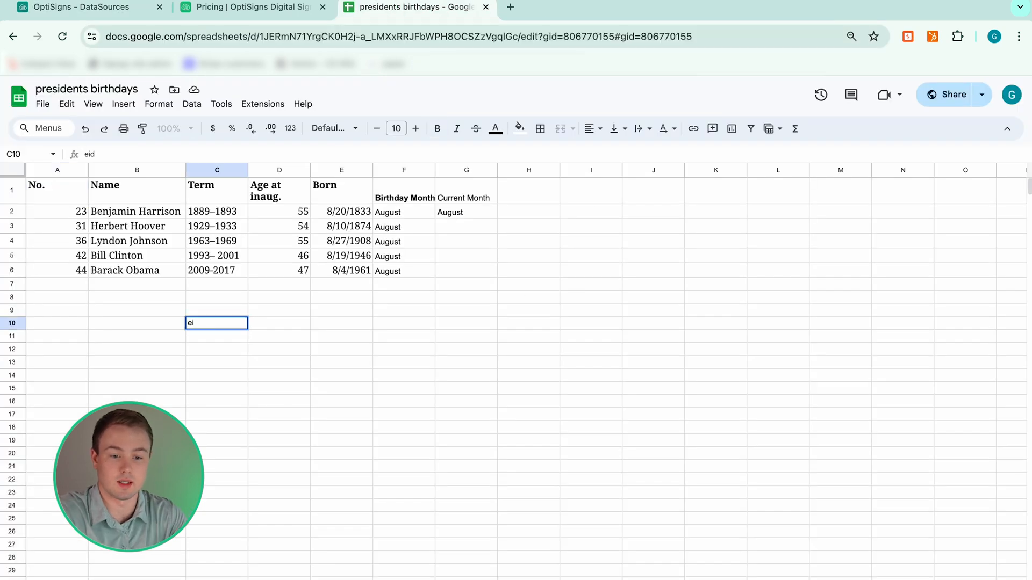
type("s")
key("Return")
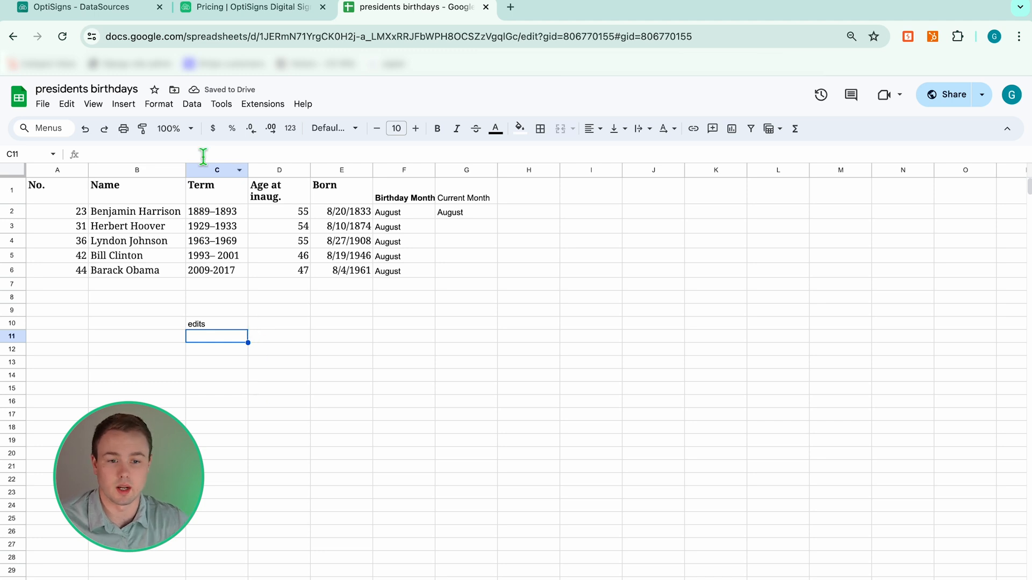
left_click(113, 12)
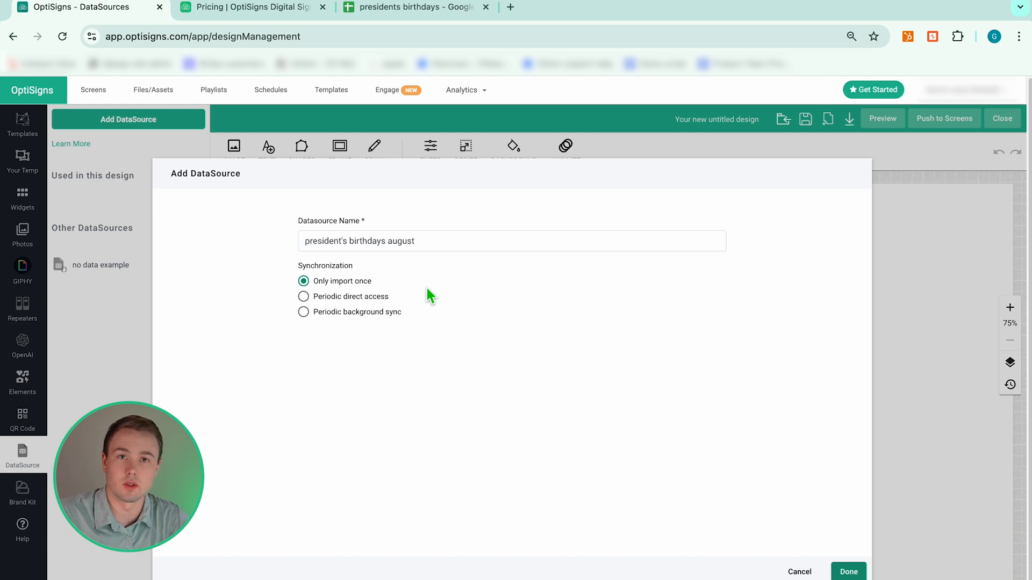
Choose periodic background sync with a 1-hour update interval and save the data source.
left_click(305, 297)
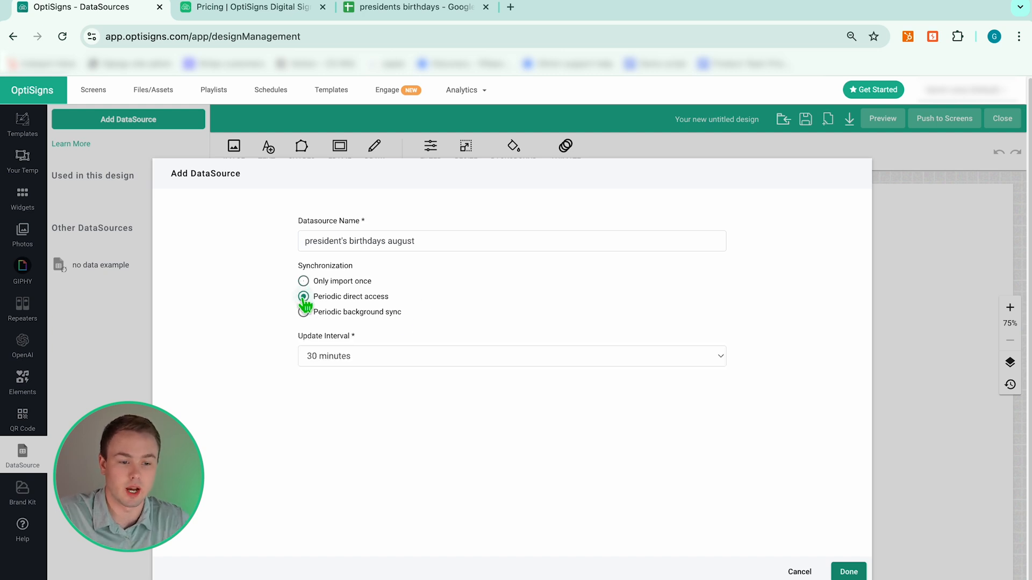
left_click(304, 312)
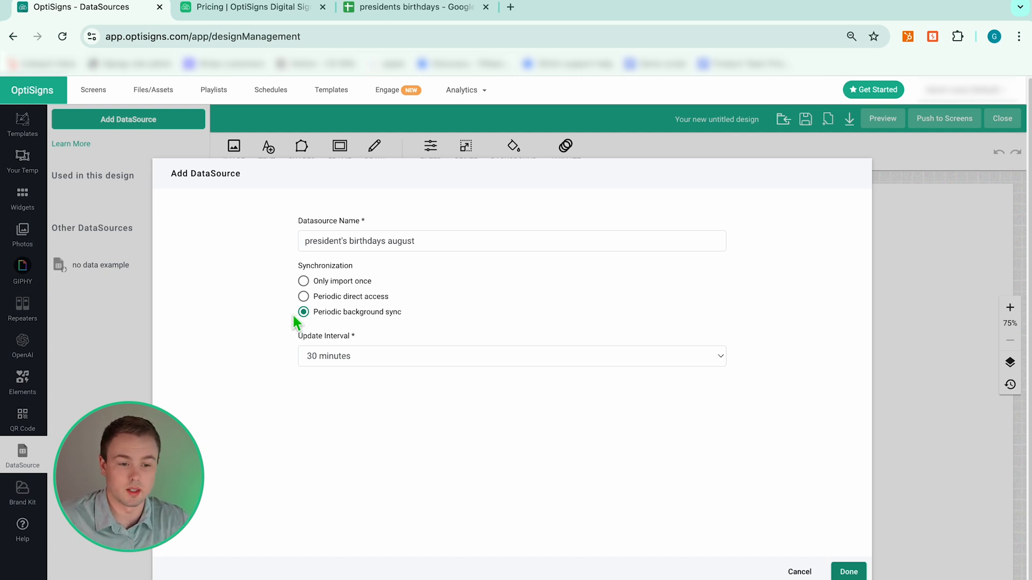
left_click(317, 353)
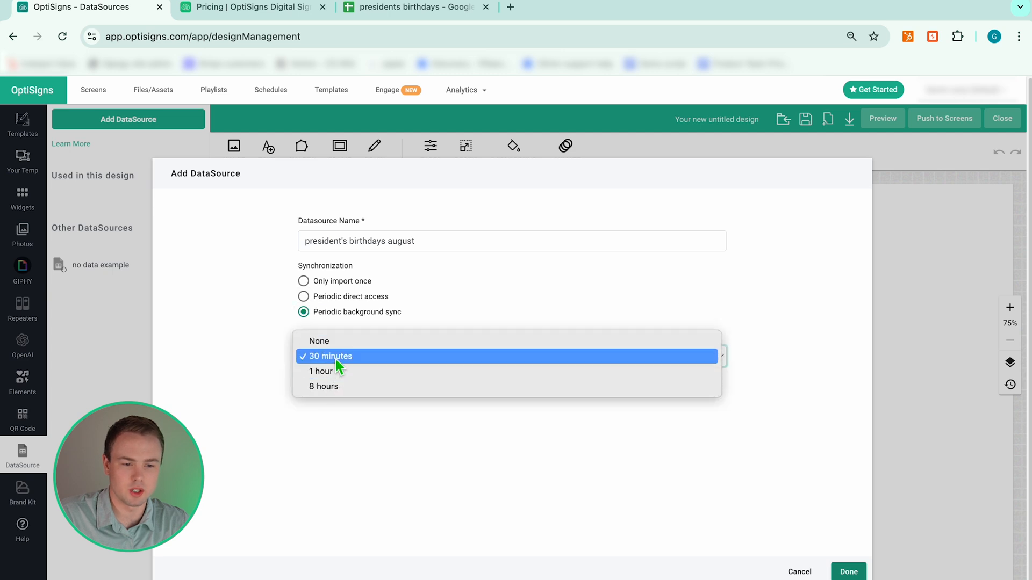
left_click(335, 359)
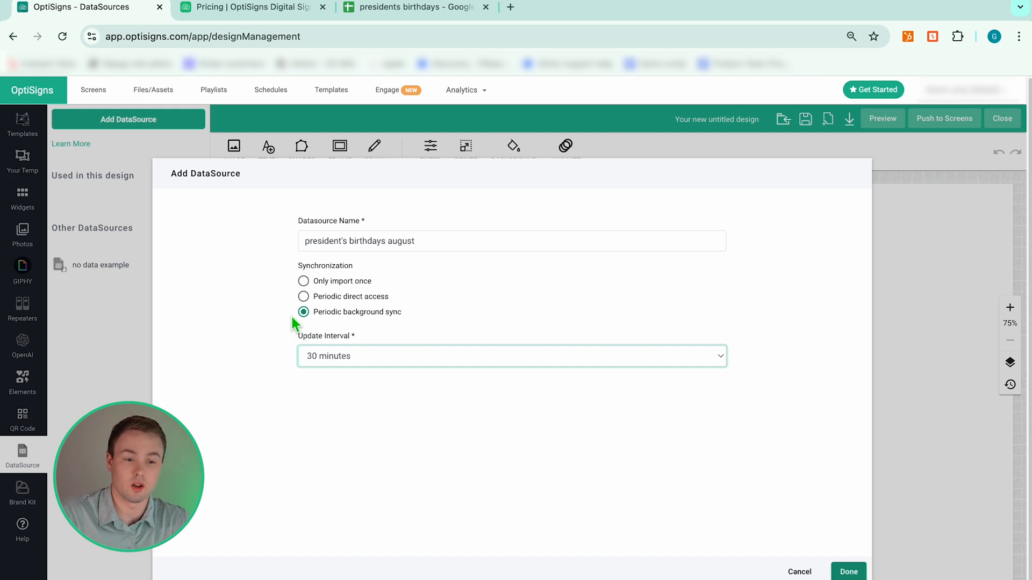
left_click(304, 297)
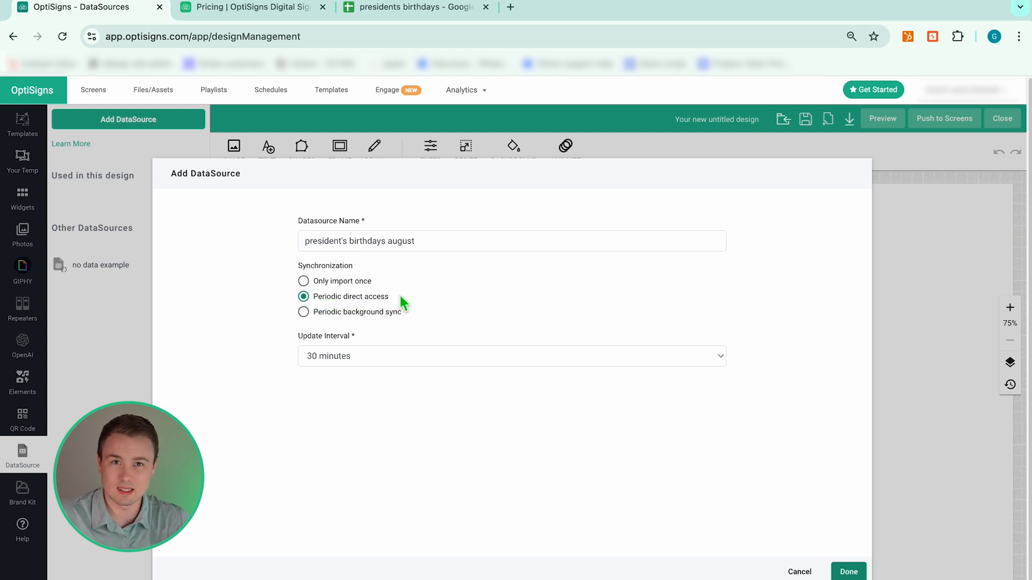
left_click(304, 314)
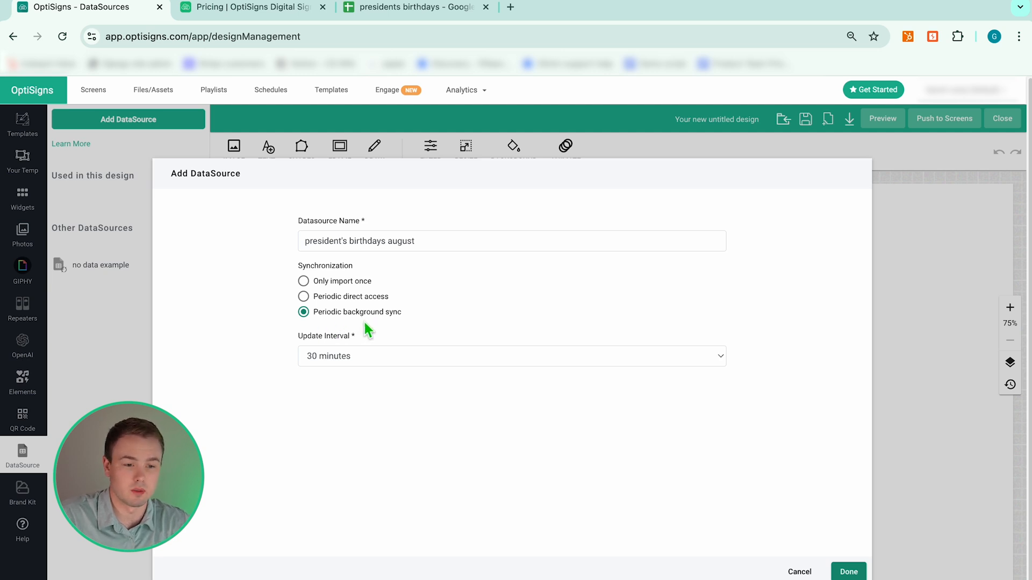
left_click(365, 355)
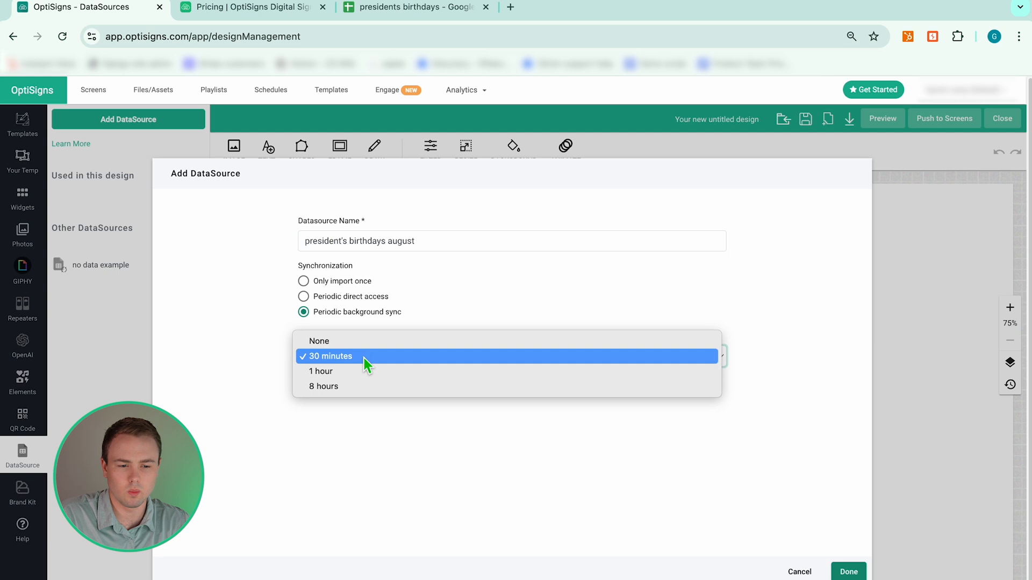
left_click(357, 375)
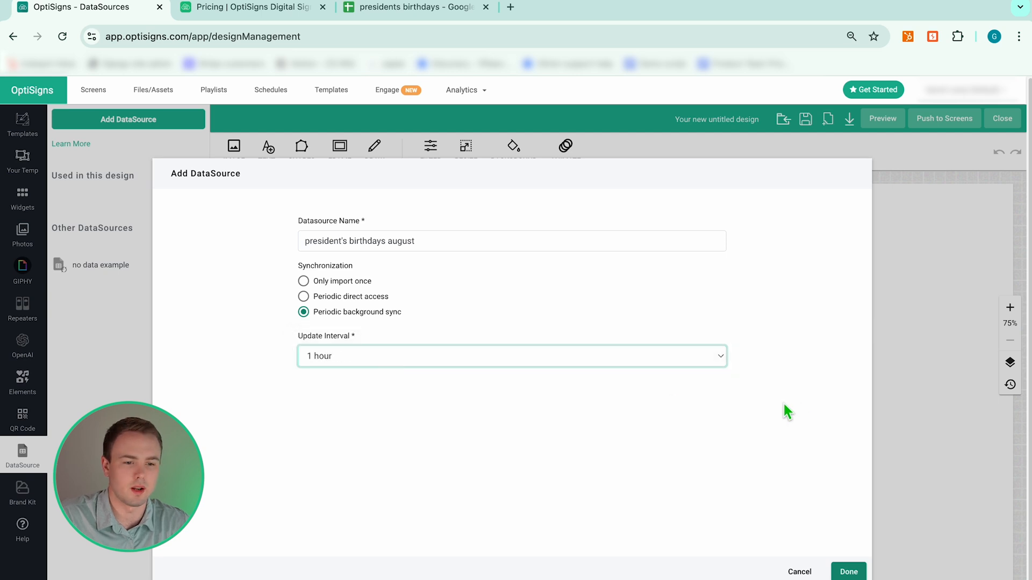
left_click(844, 573)
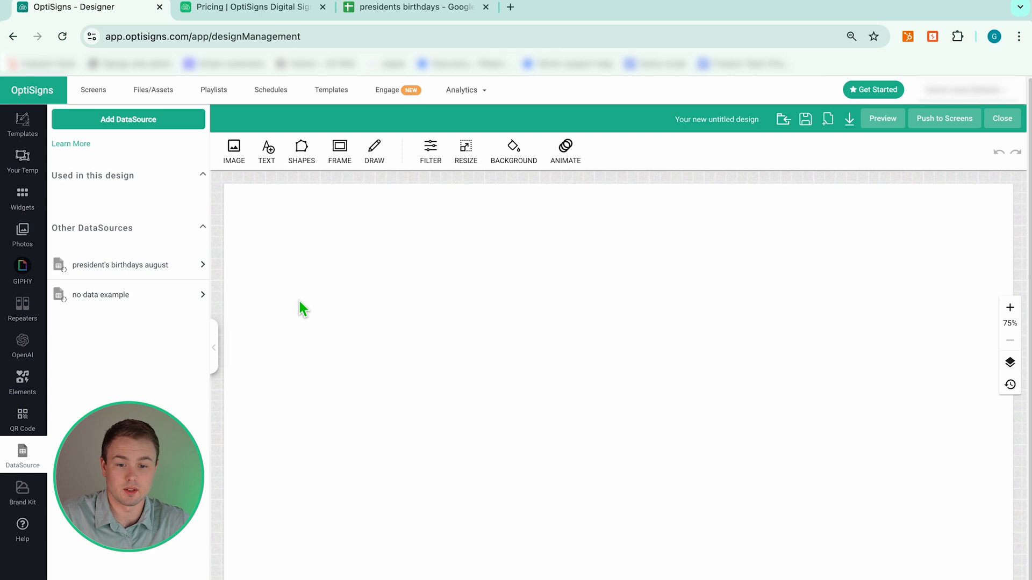
Show the repeater library with Birthday, Building, Event and Meet The Team templates.
left_click(33, 308)
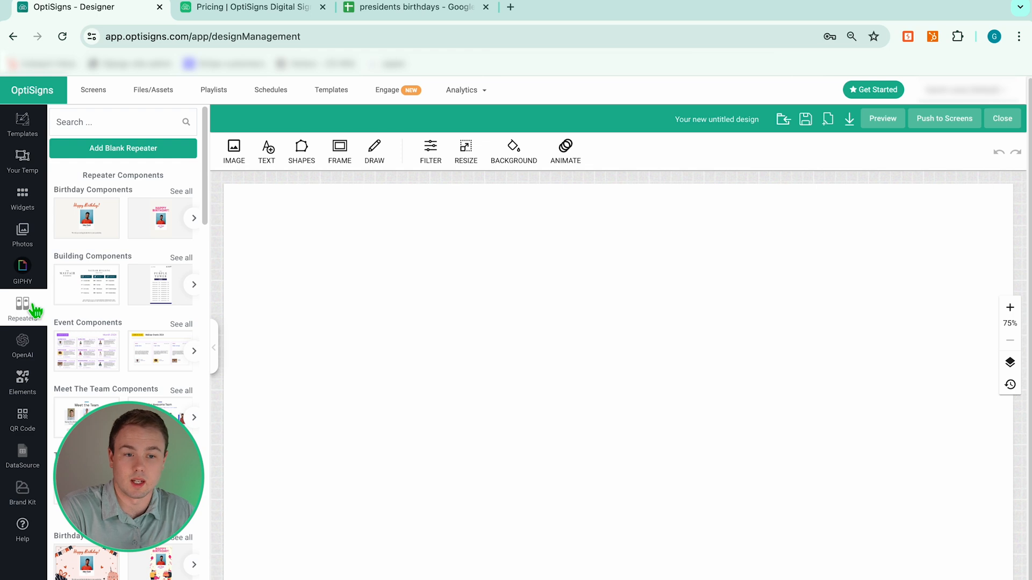
left_click(400, 9)
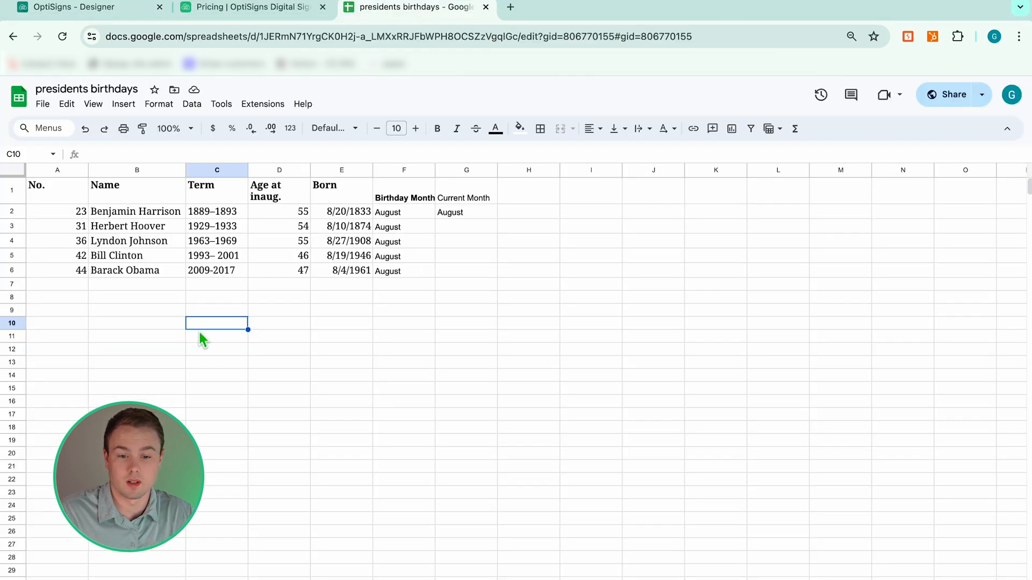
Review the president names in cells B2–B5, from Benjamin Harrison to Bill Clinton.
left_click(102, 211)
left_click(118, 224)
left_click(127, 239)
left_click(130, 253)
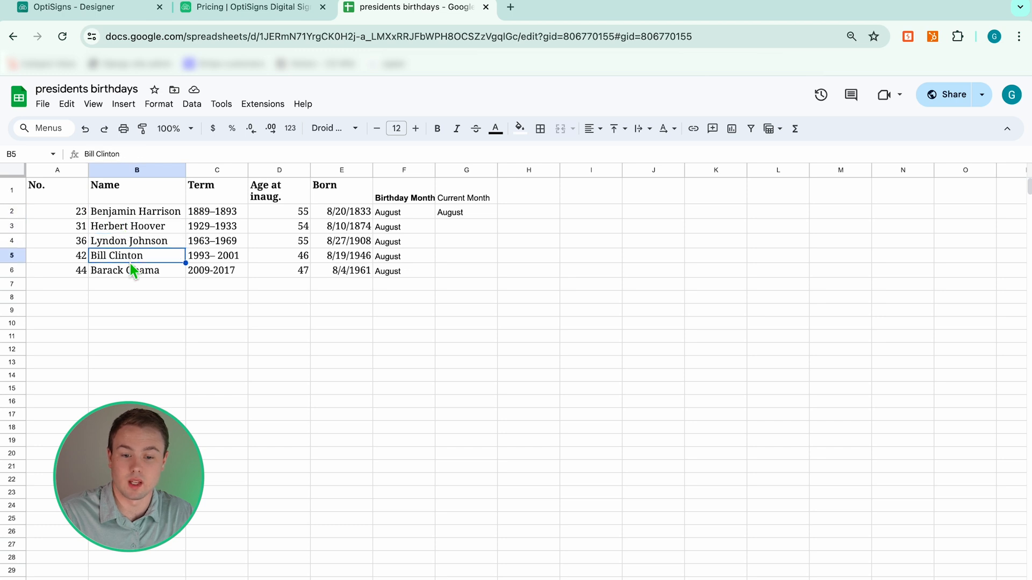
left_click(112, 215)
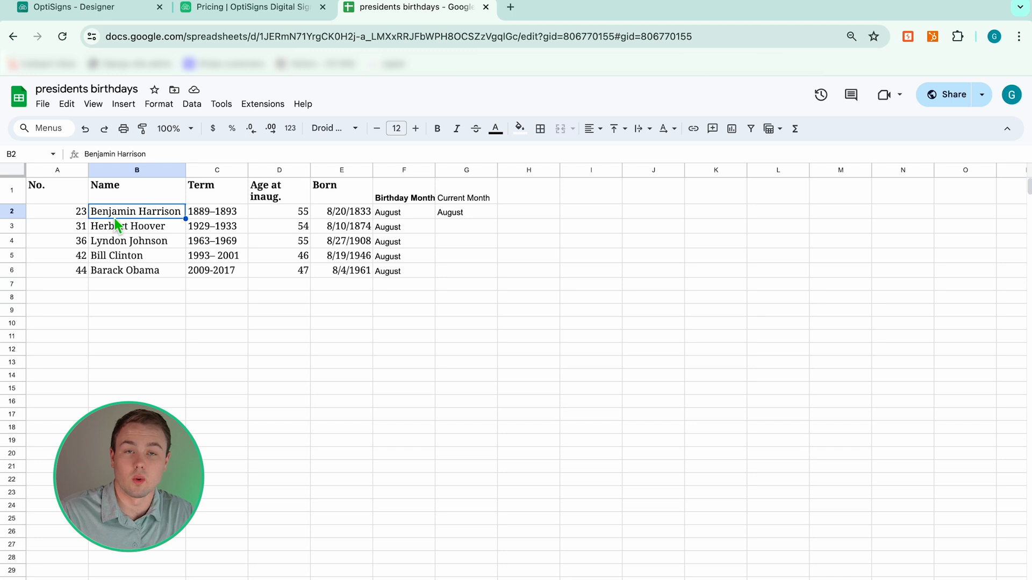
left_click(141, 224)
left_click(157, 240)
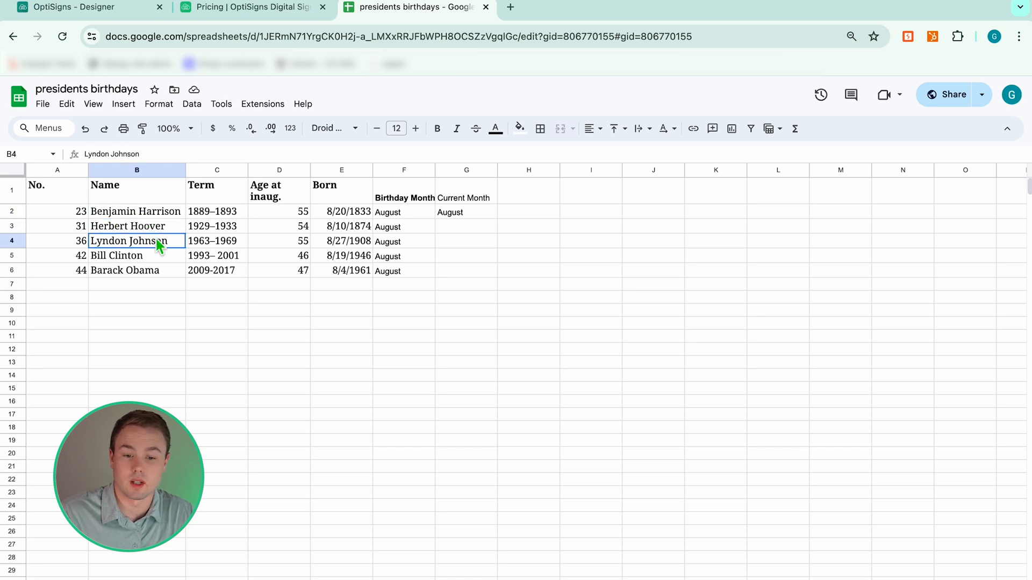
left_click(161, 258)
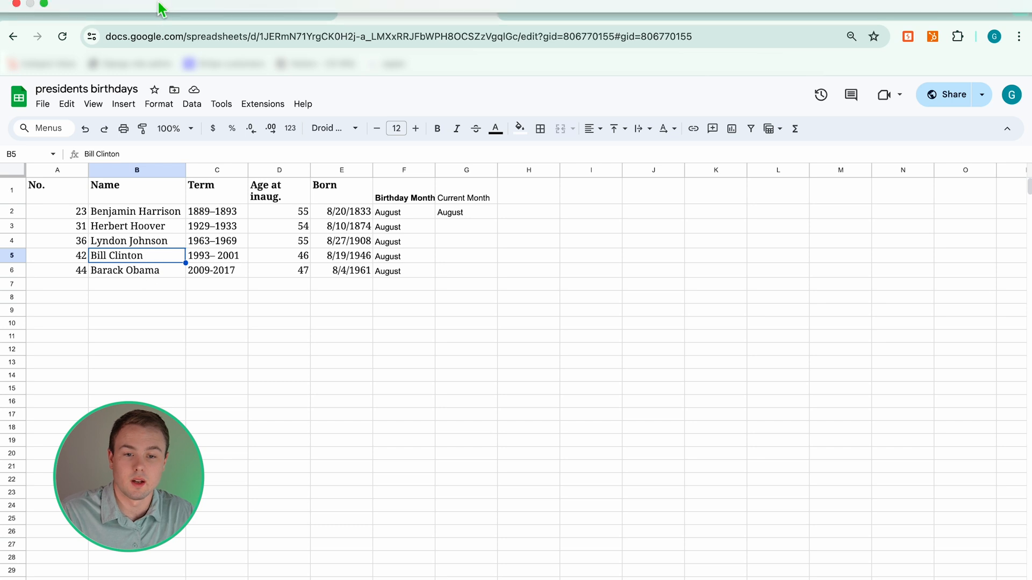
left_click(129, 10)
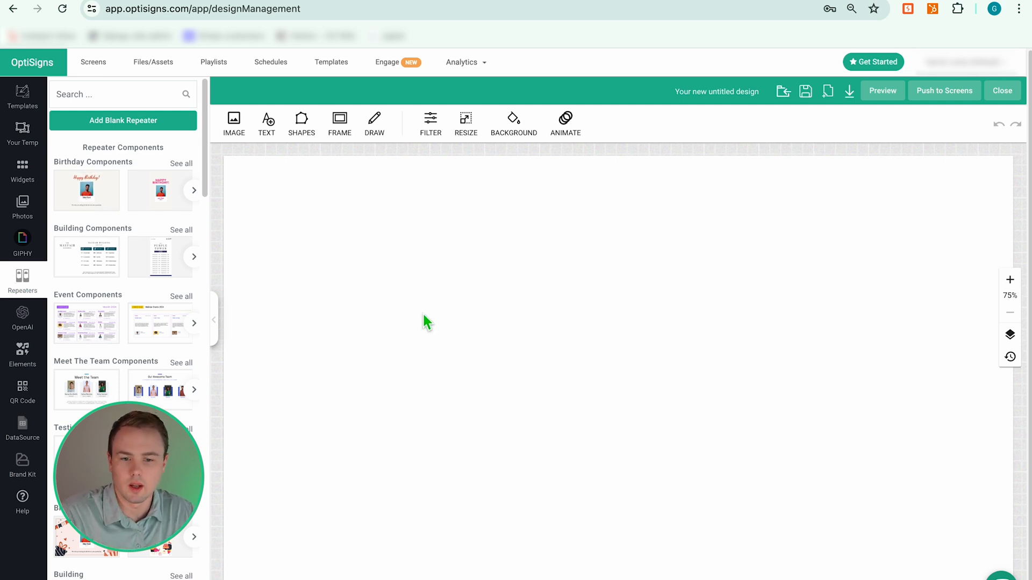
Add a blank repeater and browse down to the Birthday repeater templates.
left_click(128, 126)
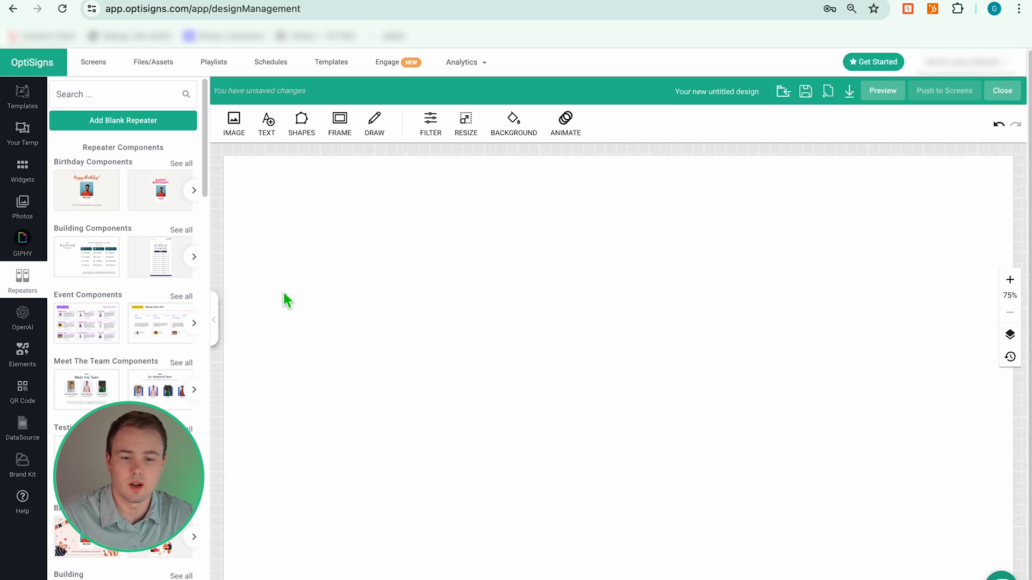
scroll(124, 227, "down", 3)
scroll(119, 253, "down", 1)
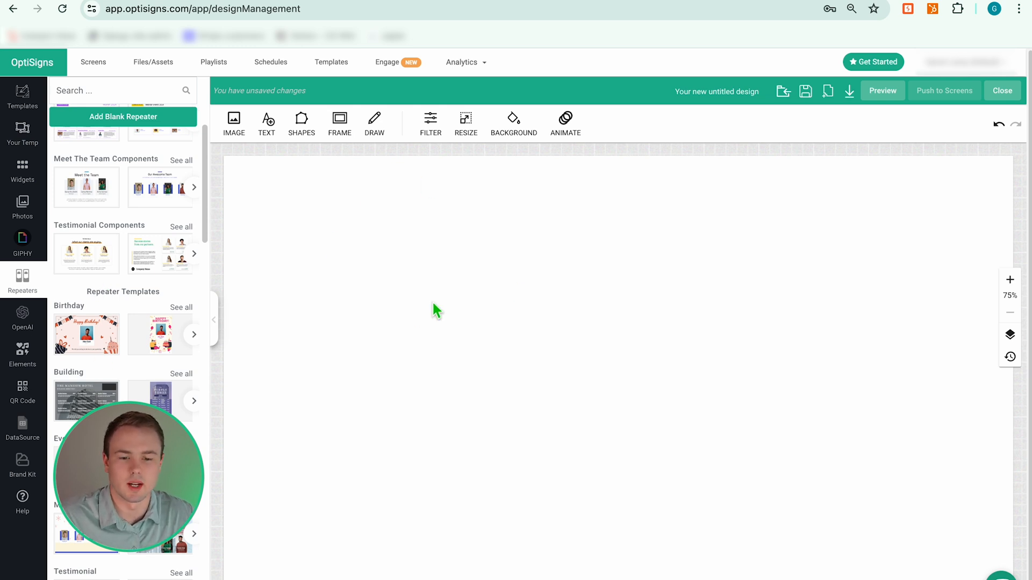
scroll(134, 328, "down", 5)
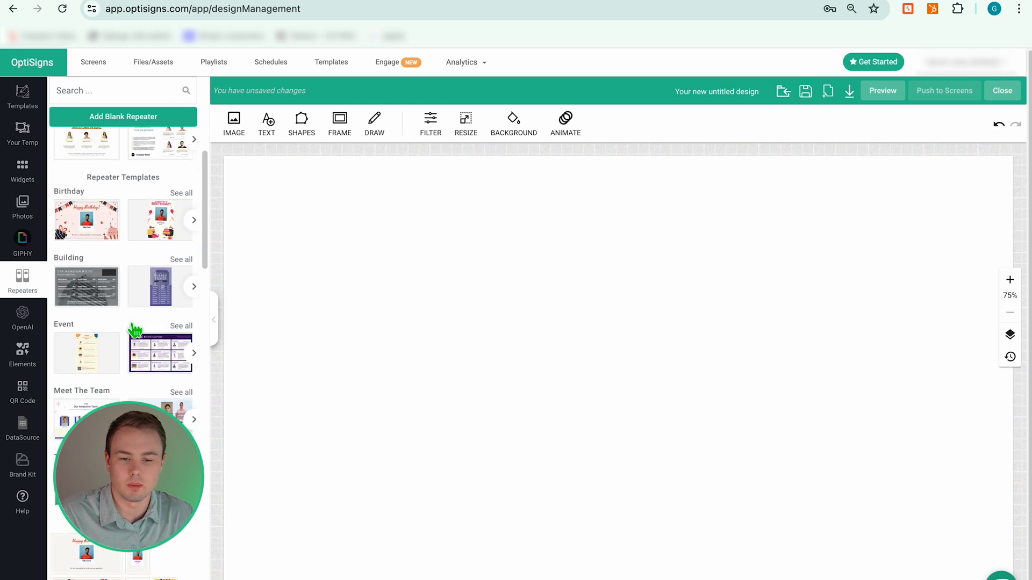
left_click(193, 221)
Load the retro swirl Birthday repeater template onto the canvas.
left_click(193, 222)
left_click(193, 221)
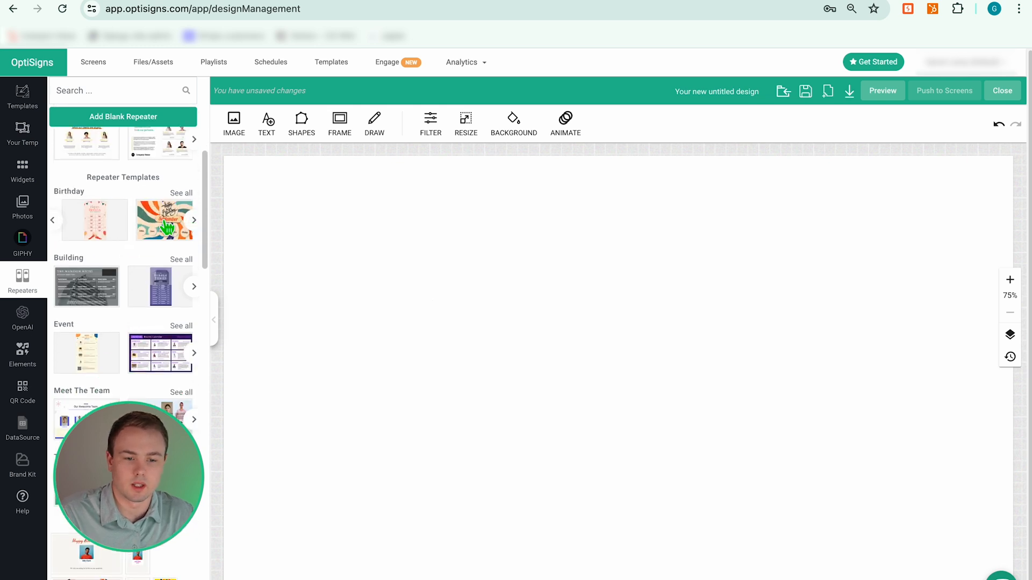
left_click(167, 228)
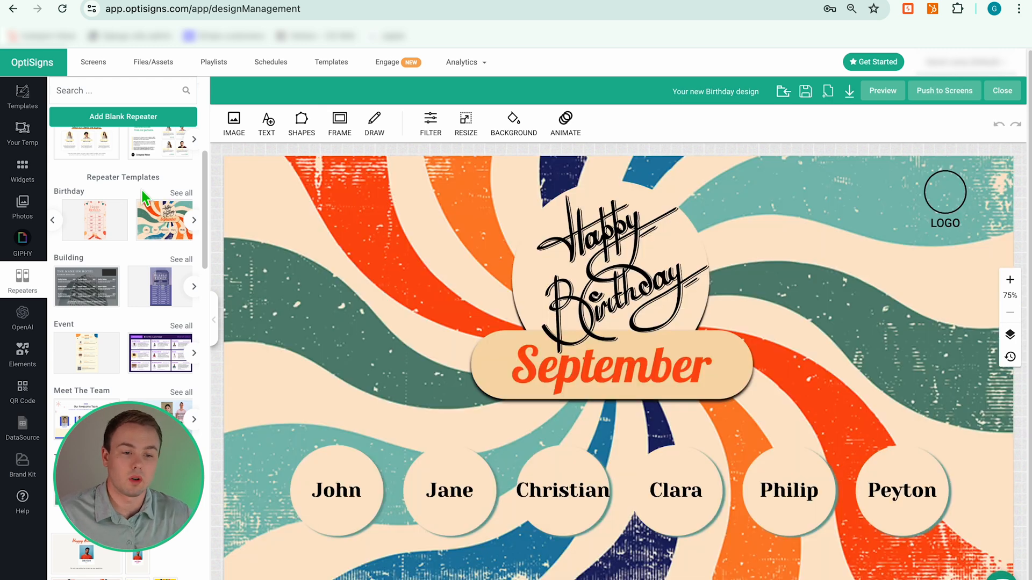
scroll(148, 226, "up", 6)
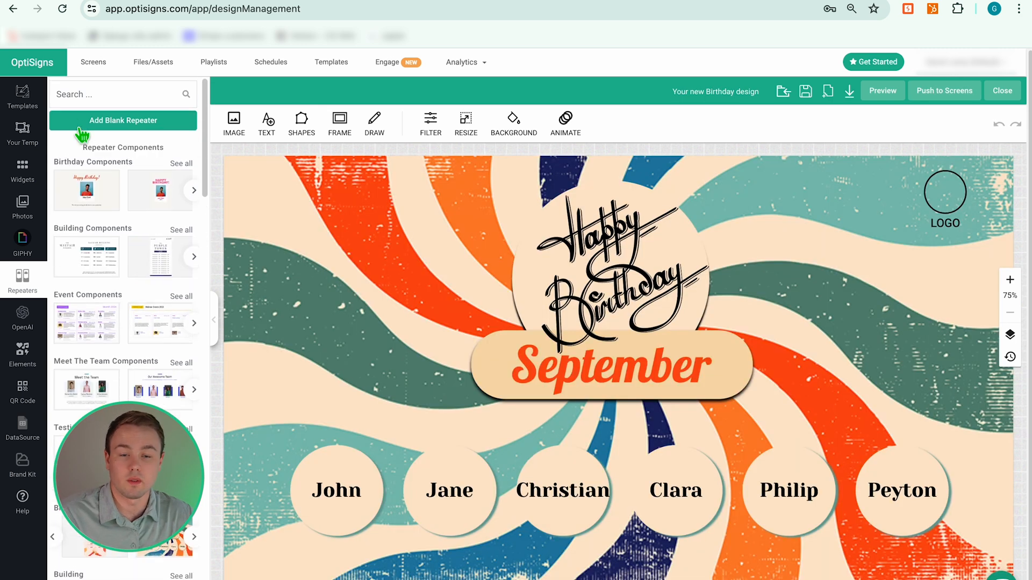
scroll(121, 398, "down", 2)
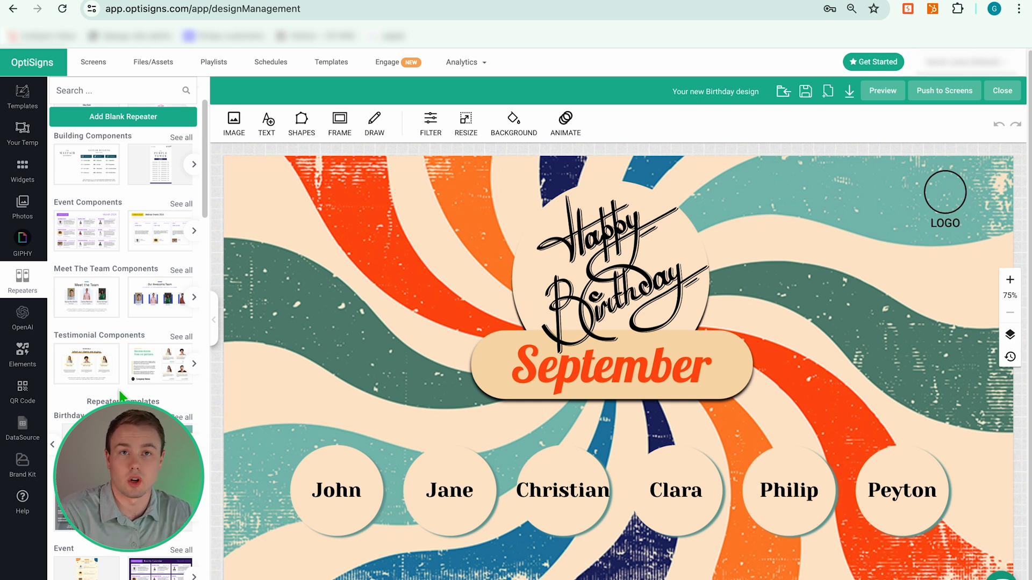
Delete the logo placeholder circle and check the Happy Birthday and September elements.
left_click(369, 334)
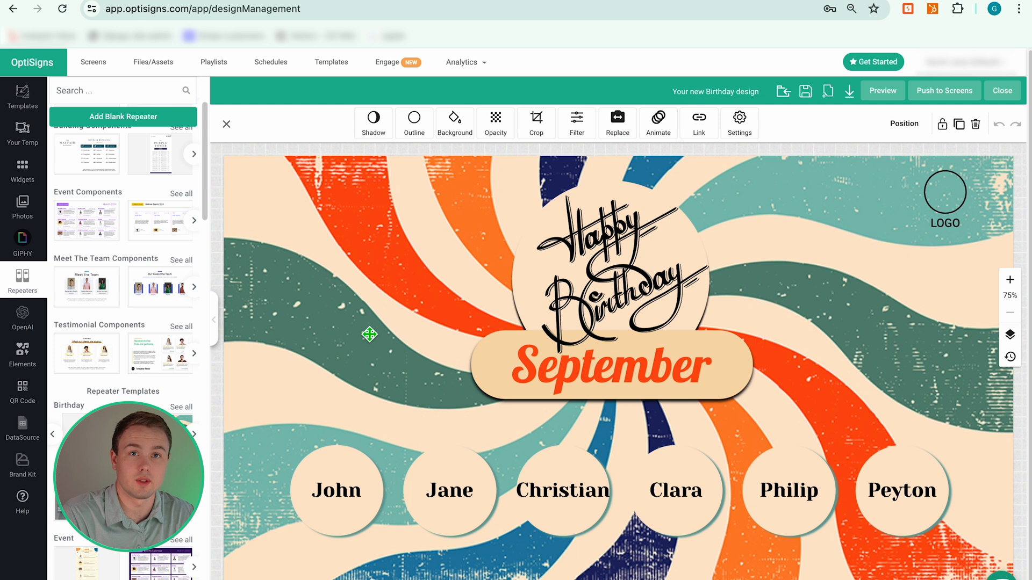
left_click(945, 222)
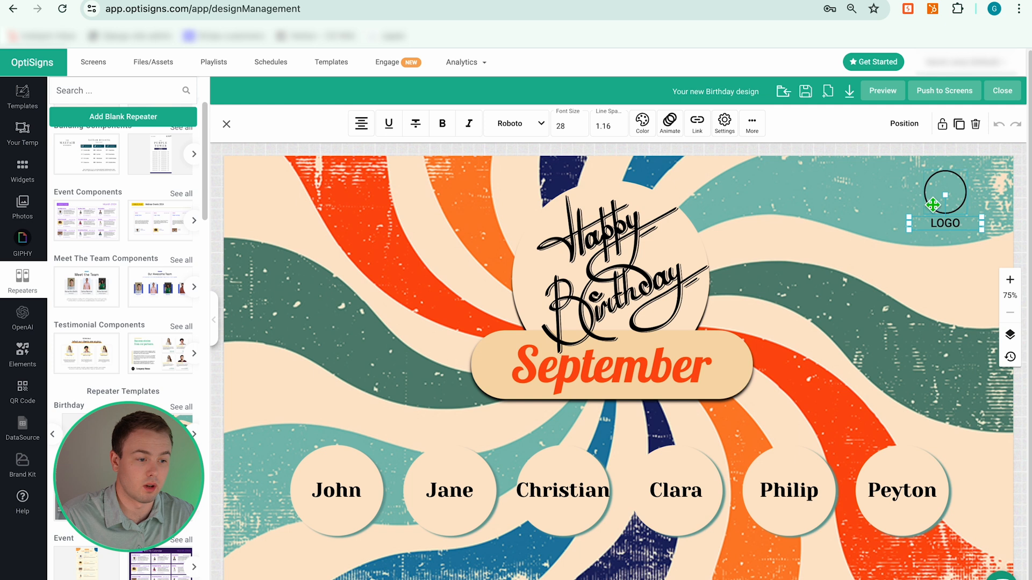
left_click(935, 202)
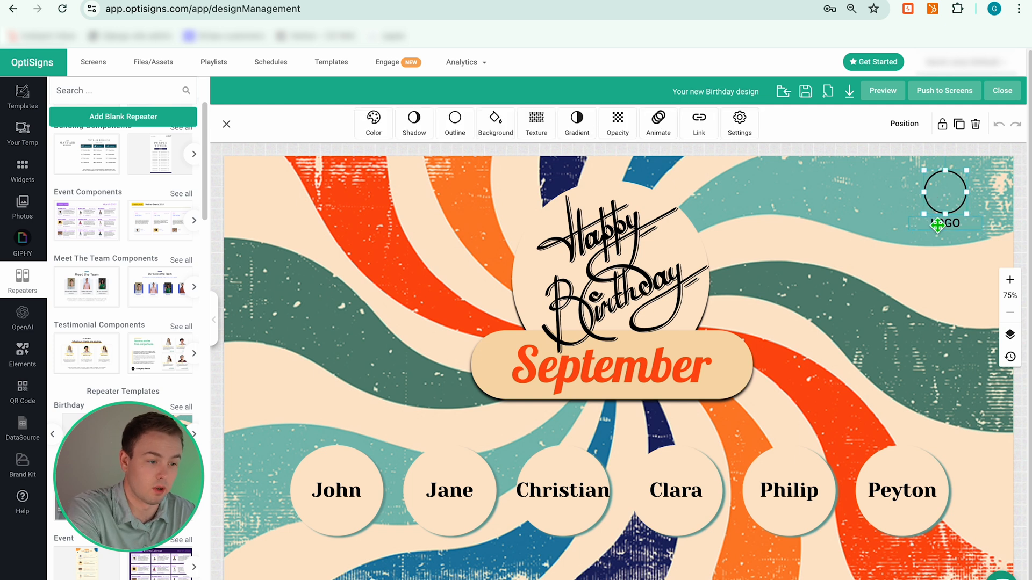
key("Delete")
left_click(928, 223)
left_click(798, 192)
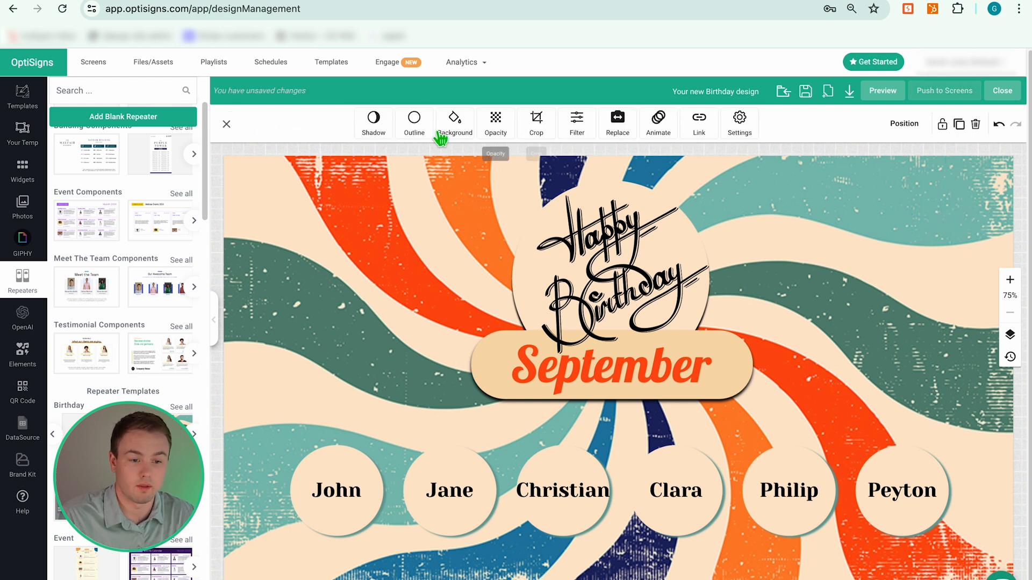
left_click(633, 247)
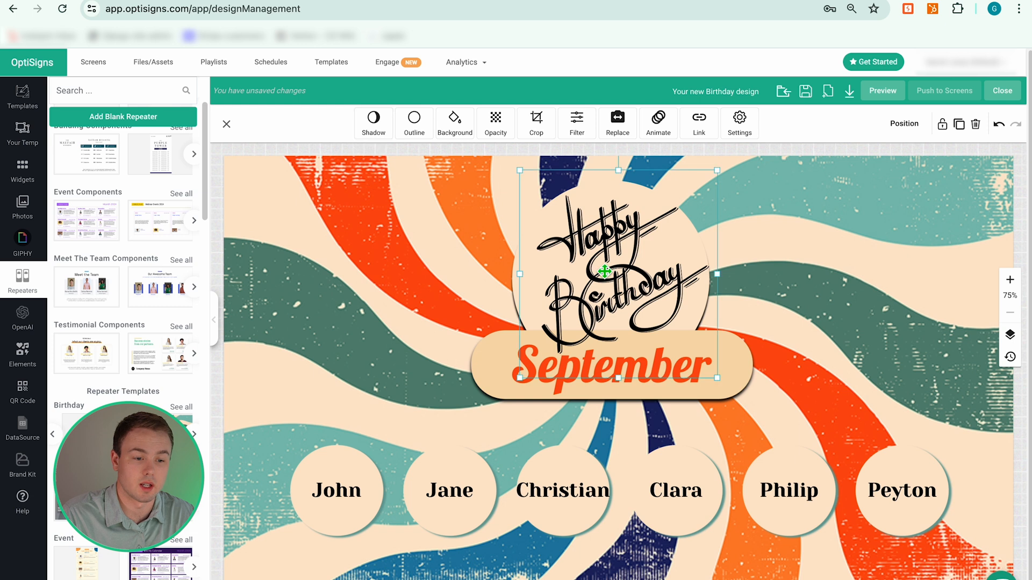
left_click(532, 371)
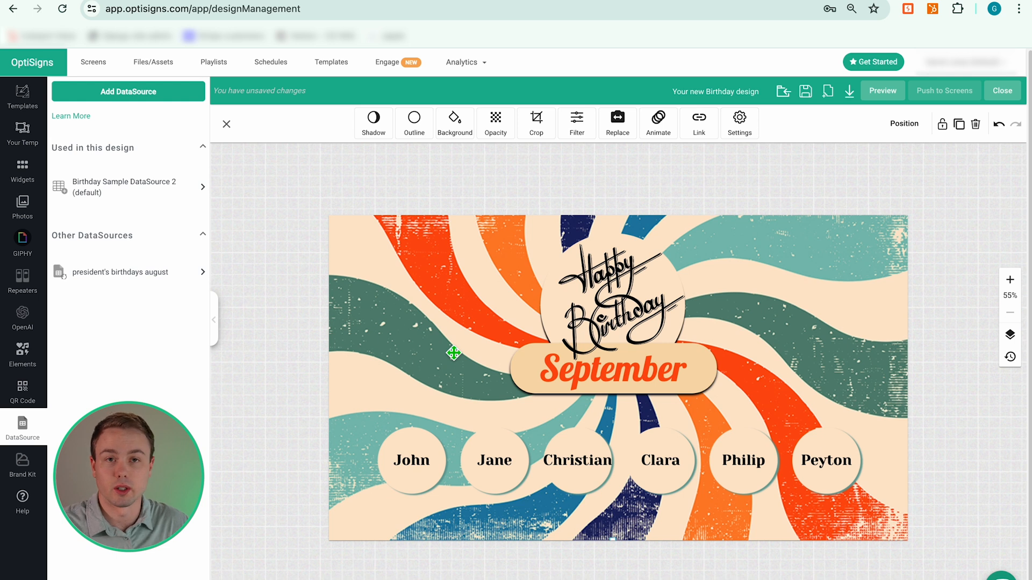
Select the row of name circles and open Replace DataSource in its Format Options.
left_click(572, 263)
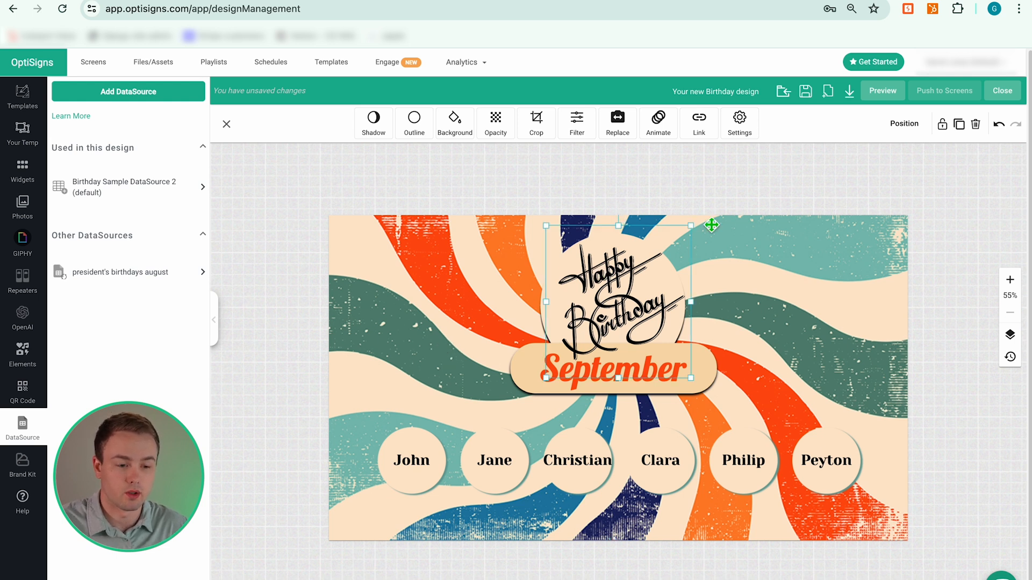
left_click(460, 352)
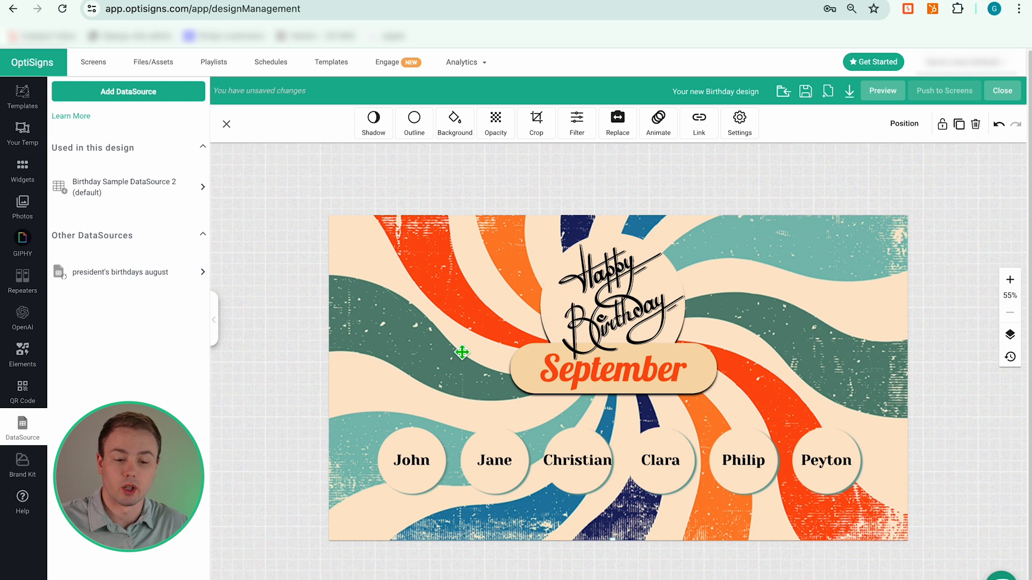
left_click(494, 445)
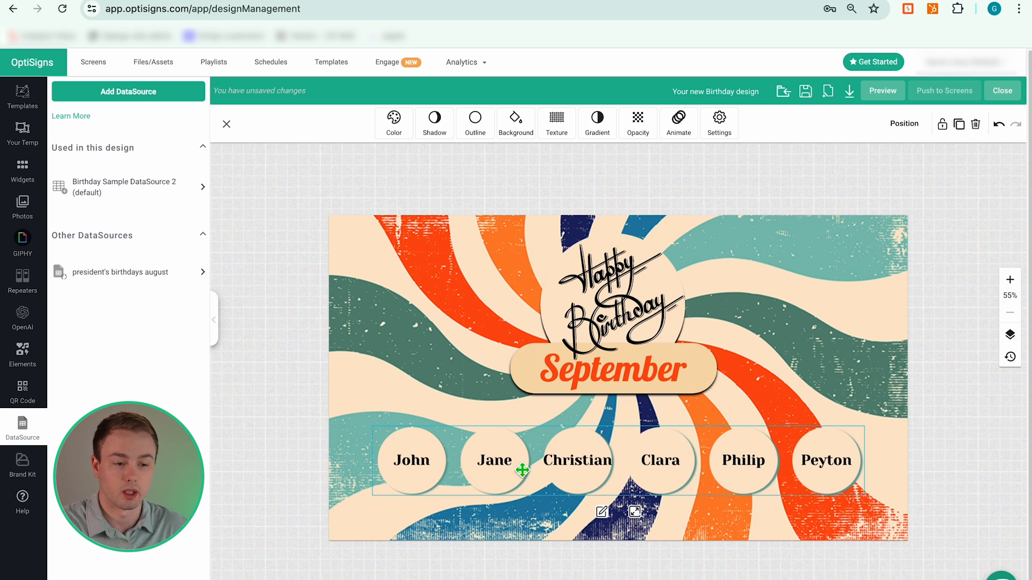
left_click(720, 131)
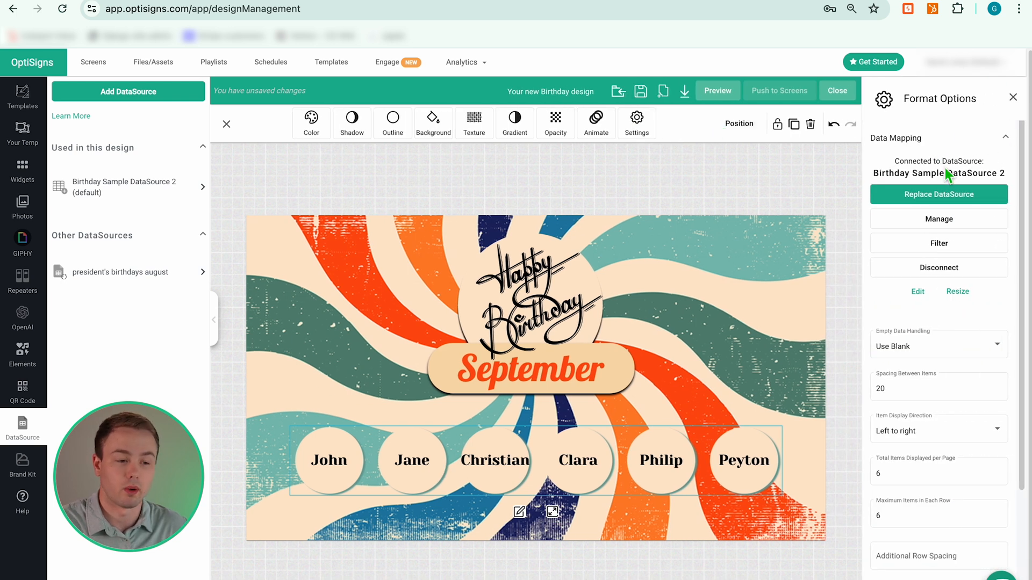
left_click(936, 200)
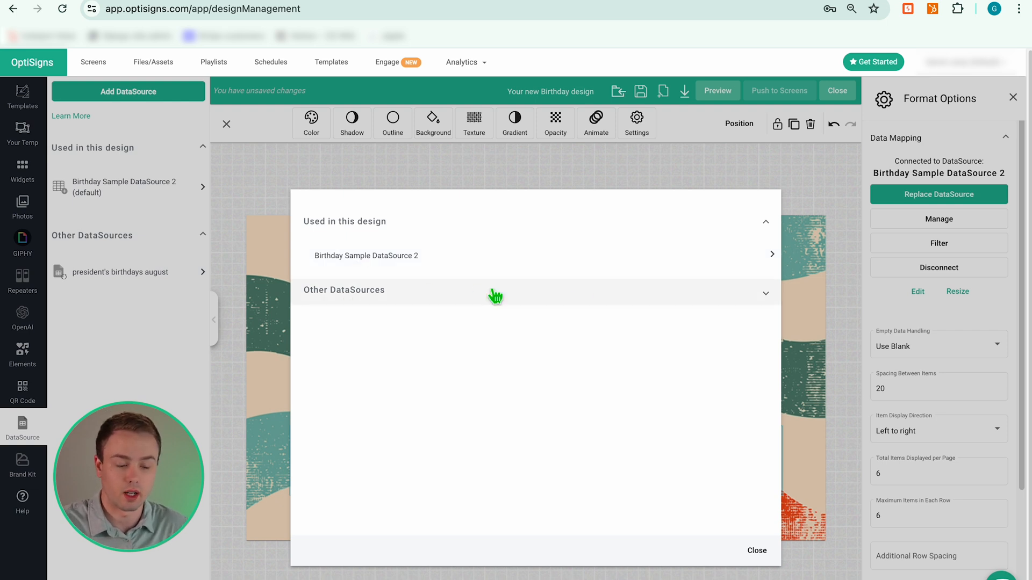
Switch the repeater's data source to president's birthdays august.
left_click(767, 296)
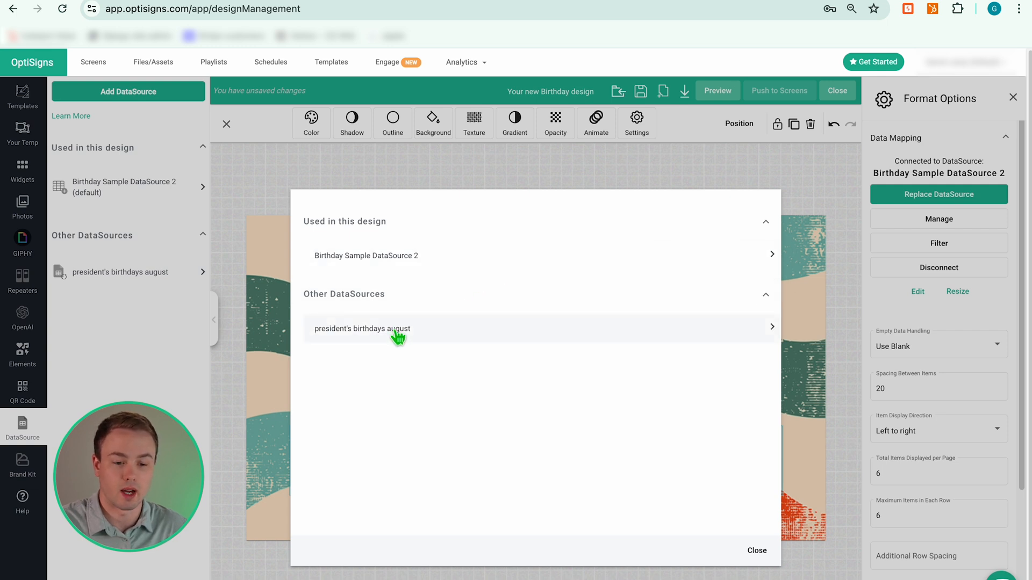
left_click(553, 327)
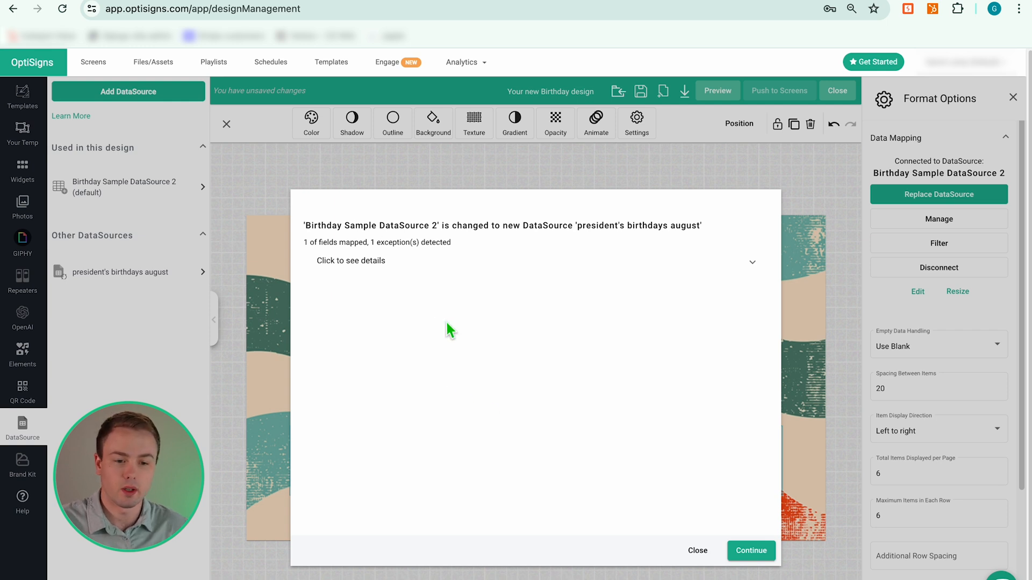
left_click(757, 268)
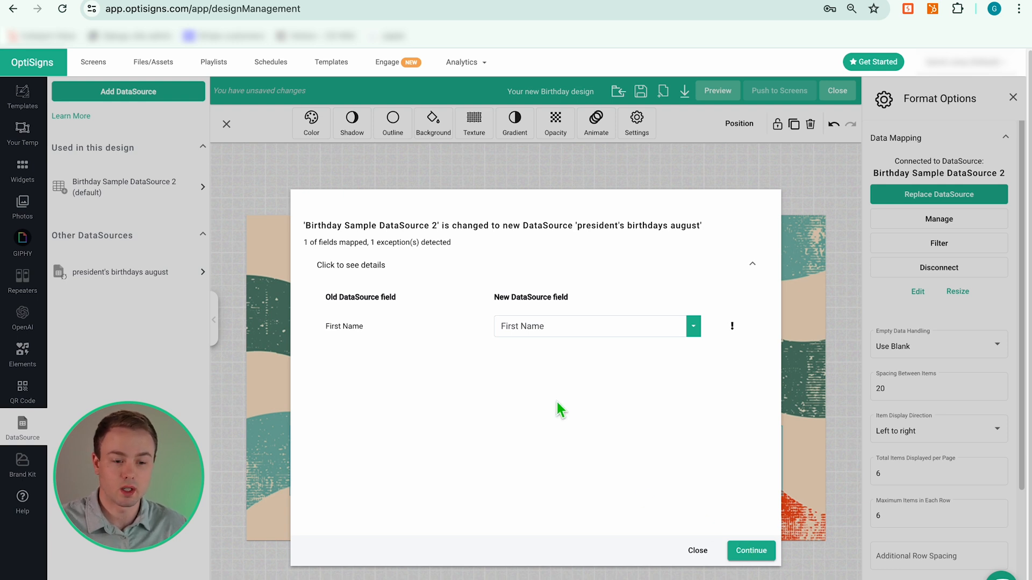
Map First Name to Row 1's Name field and confirm the data source replacement.
left_click(693, 327)
left_click(620, 398)
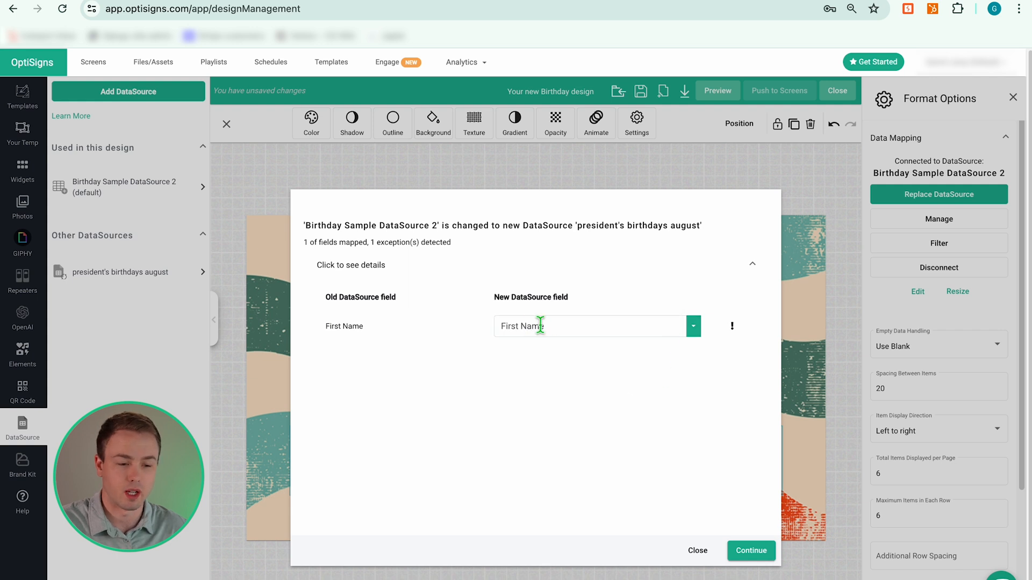
left_click(693, 329)
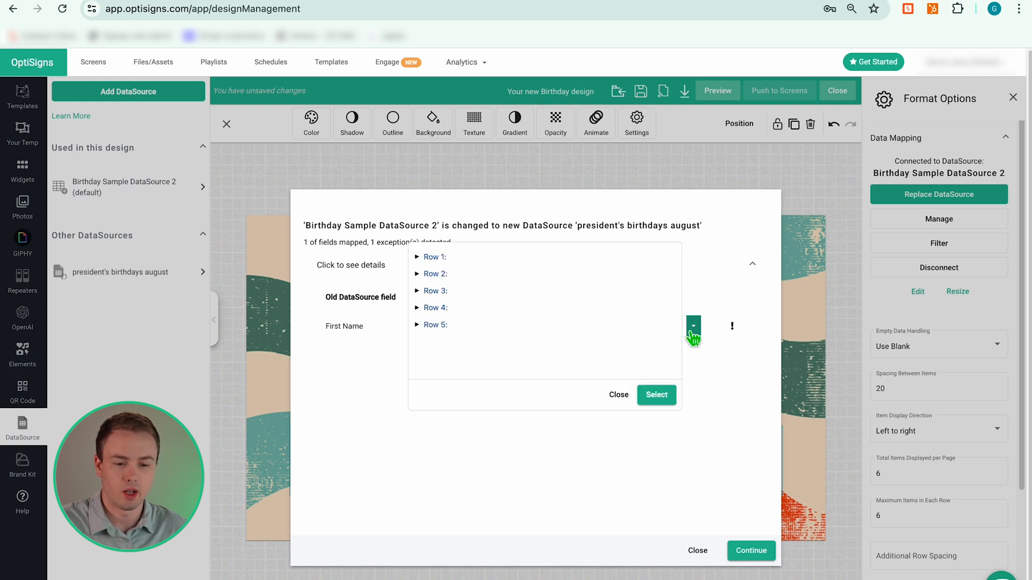
left_click(410, 259)
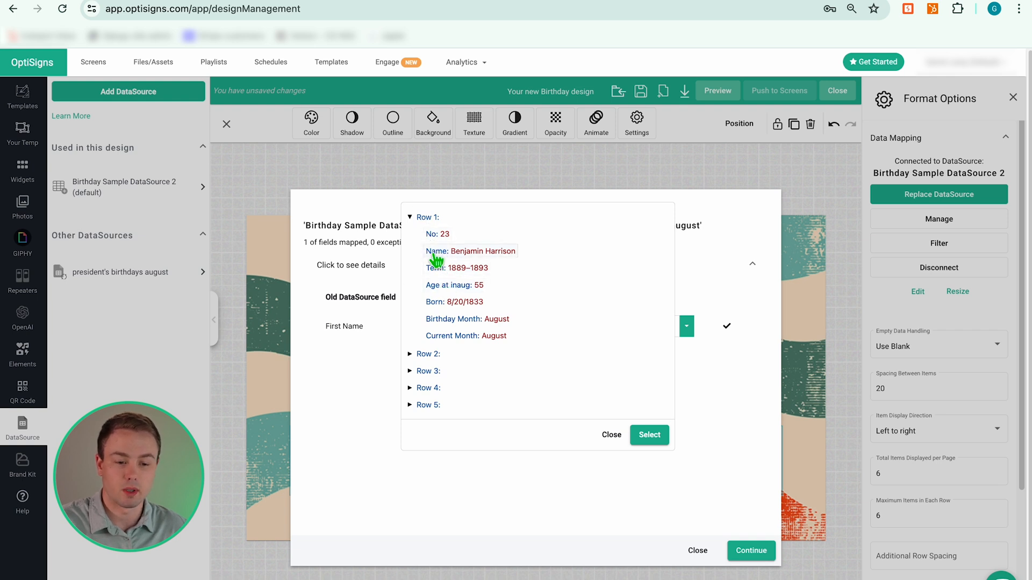
left_click(653, 434)
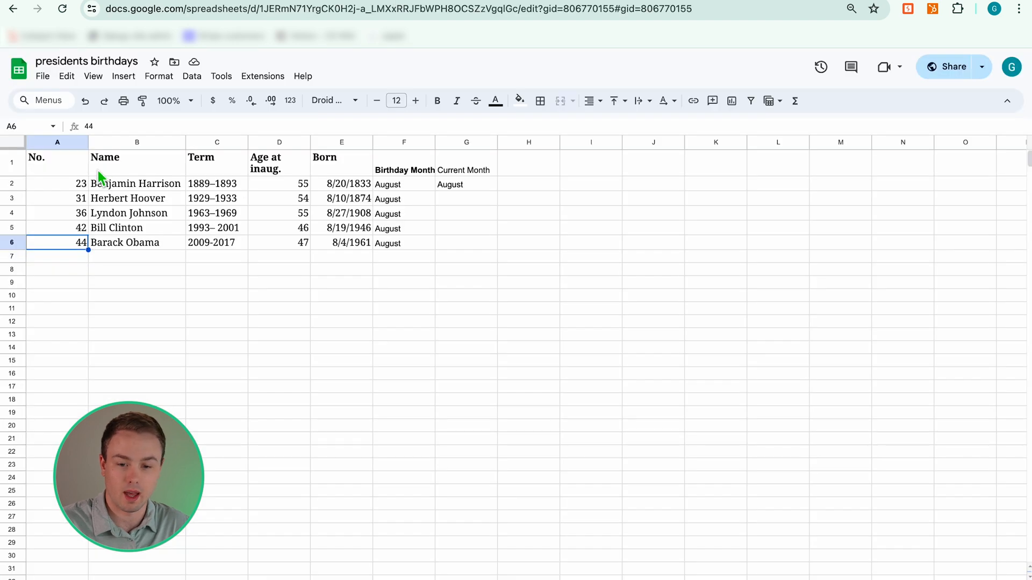
left_click(134, 183)
left_click(138, 228)
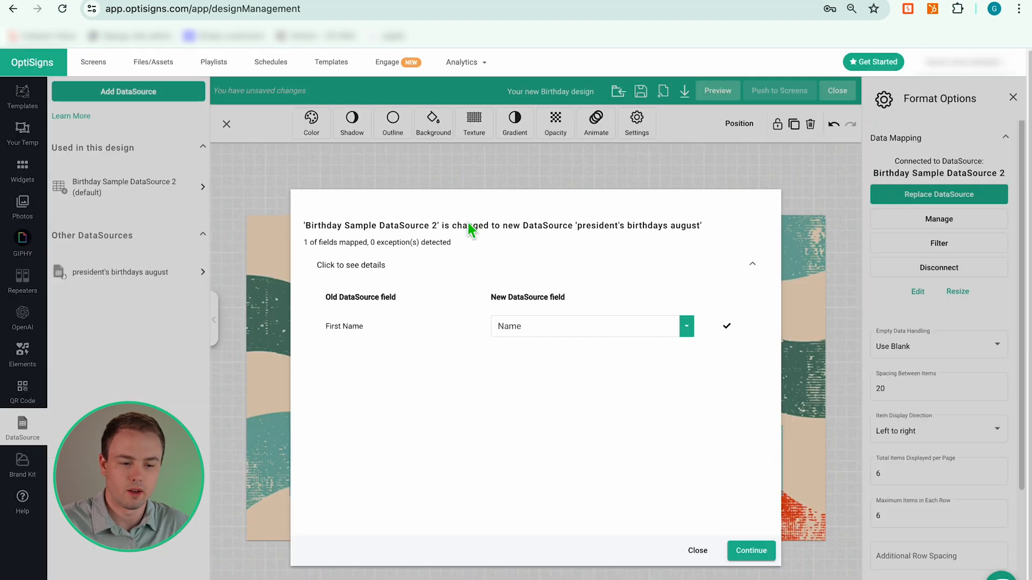
left_click(751, 550)
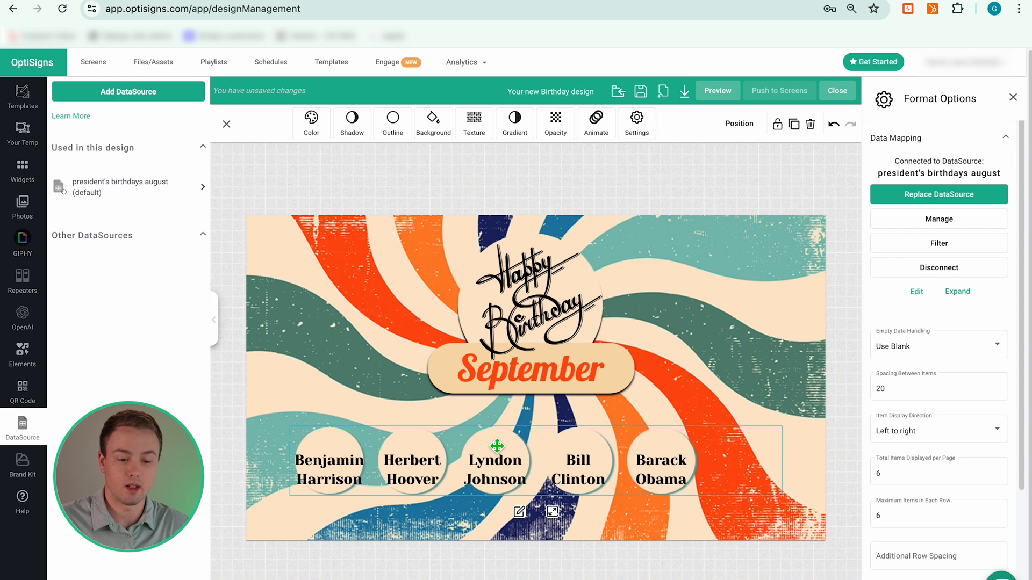
Shrink the president name text and re-centre it on the birthday circle.
double_click(417, 470)
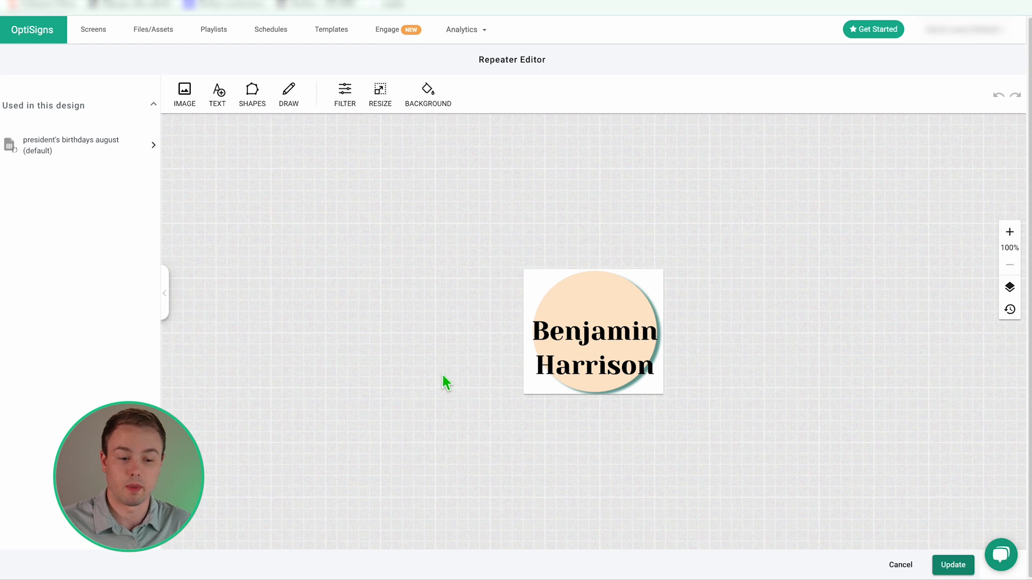
left_click(603, 353)
left_click_drag(603, 364, 605, 334)
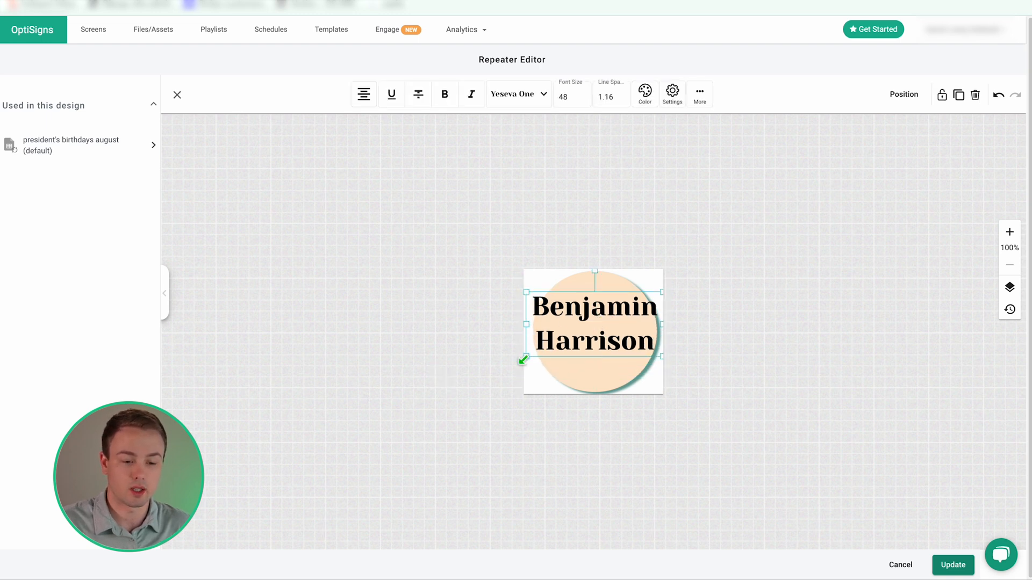
left_click_drag(525, 369, 556, 329)
left_click_drag(622, 311, 608, 315)
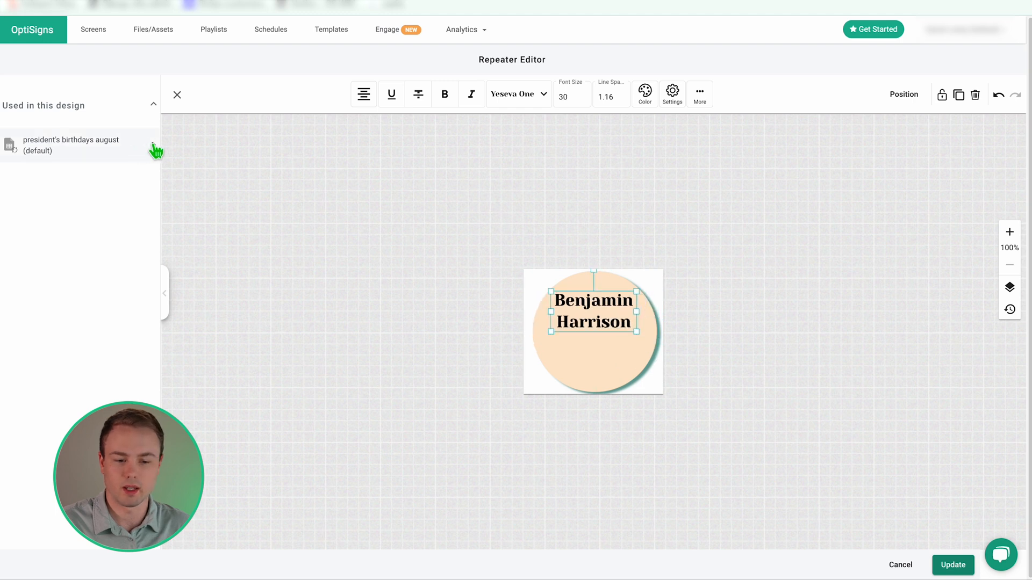
Add Row 1's No field above the name on the circle, sized 25.
left_click(155, 150)
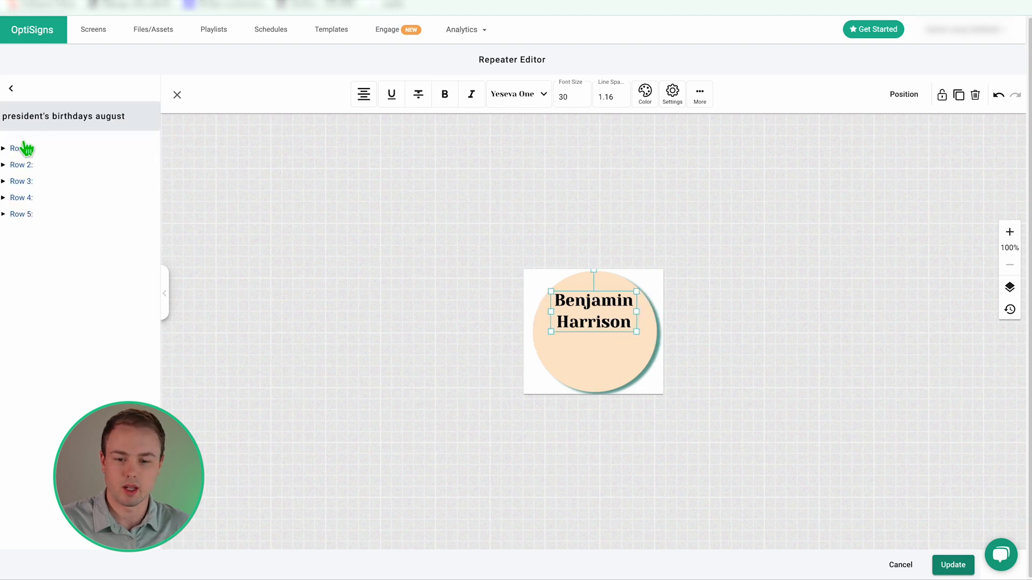
left_click(7, 153)
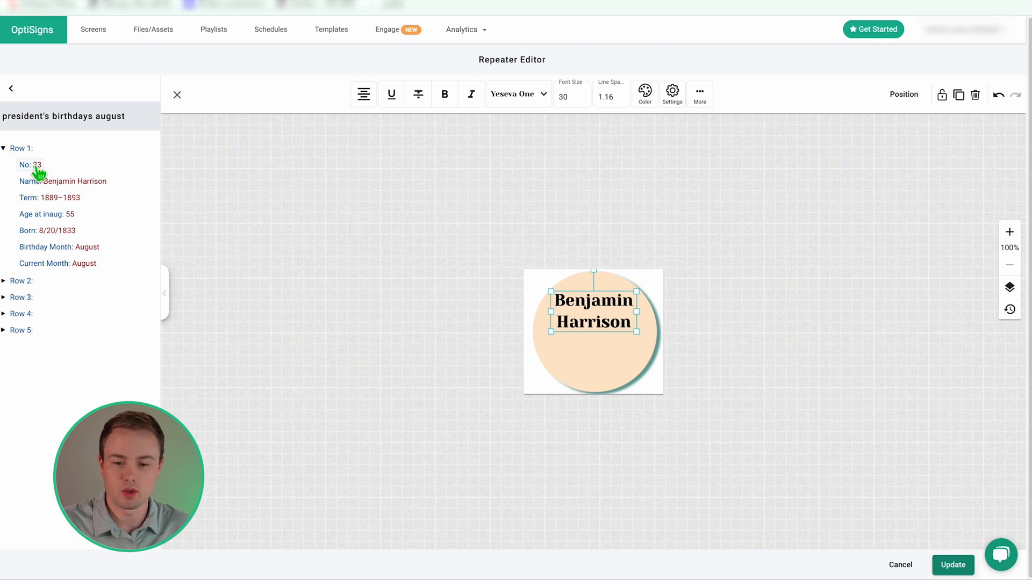
left_click_drag(32, 165, 588, 289)
left_click(591, 290)
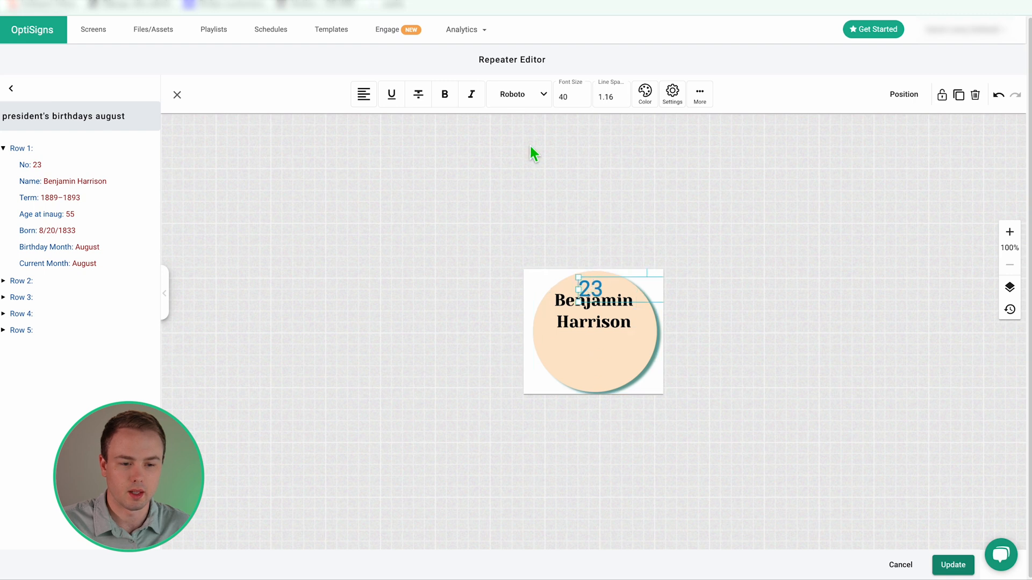
type("25")
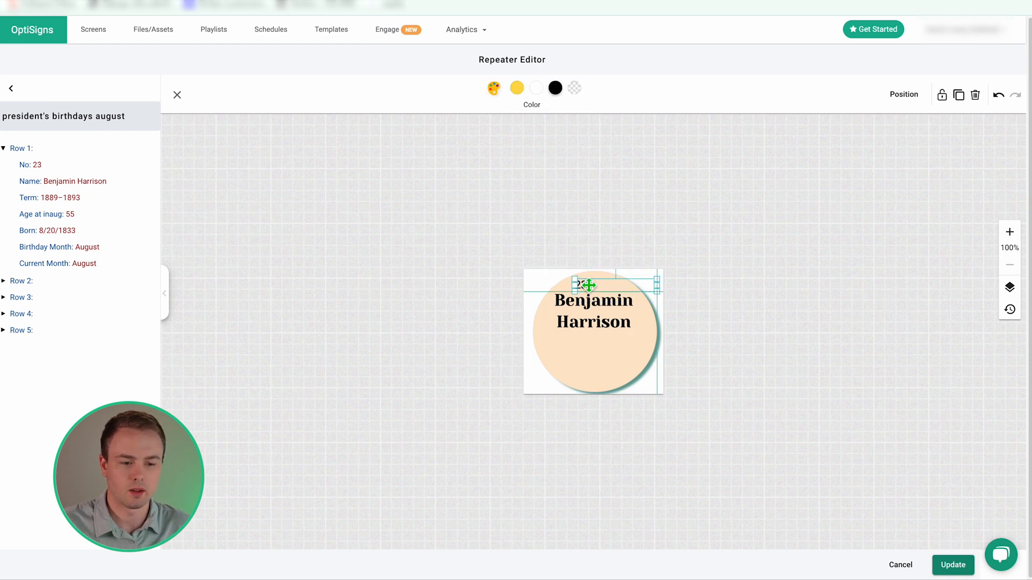
left_click(605, 359)
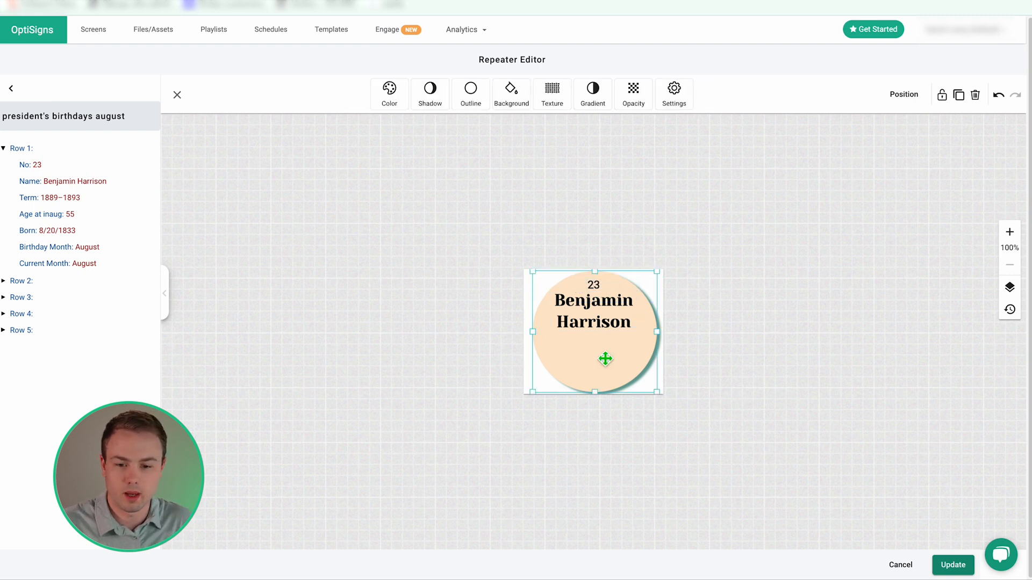
Add the Born date below the name in black at size 30, then apply the changes.
left_click_drag(67, 236, 545, 351)
left_click_drag(559, 97, 612, 127)
type("30")
left_click(645, 94)
left_click(556, 89)
left_click_drag(603, 355, 616, 356)
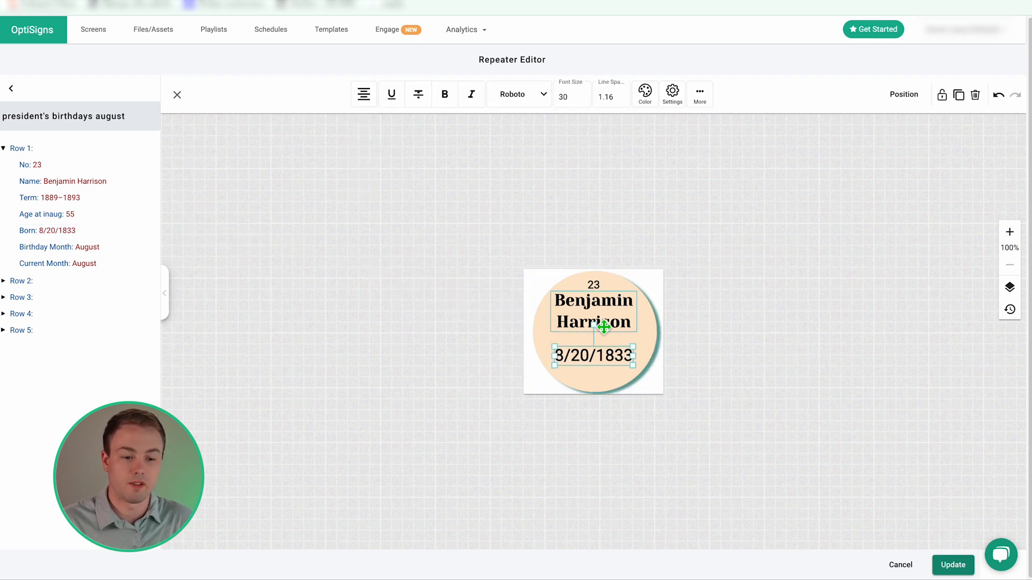
left_click(637, 346)
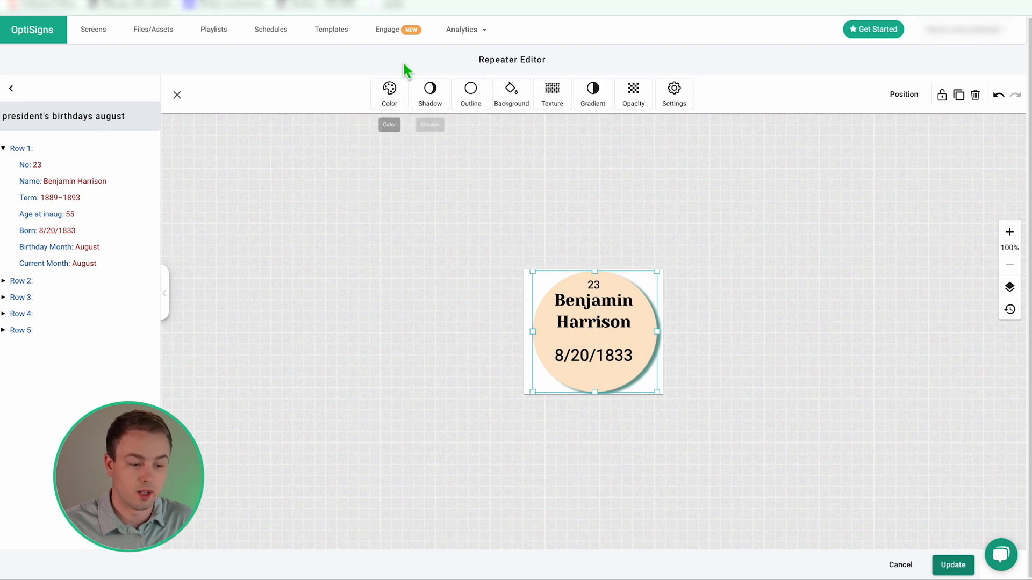
left_click(944, 569)
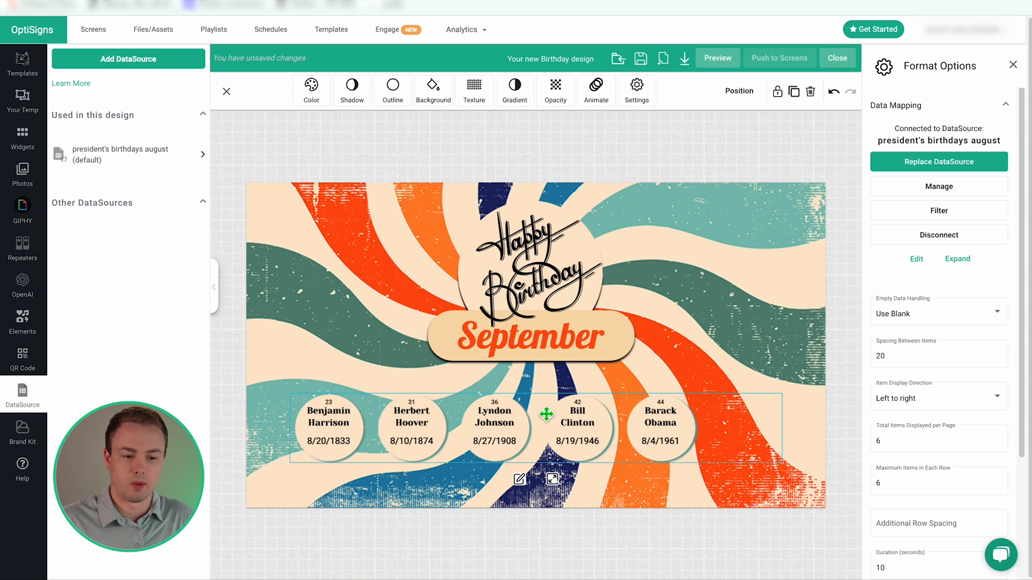
Select the birthday repeater and open its data filter settings.
left_click(1013, 65)
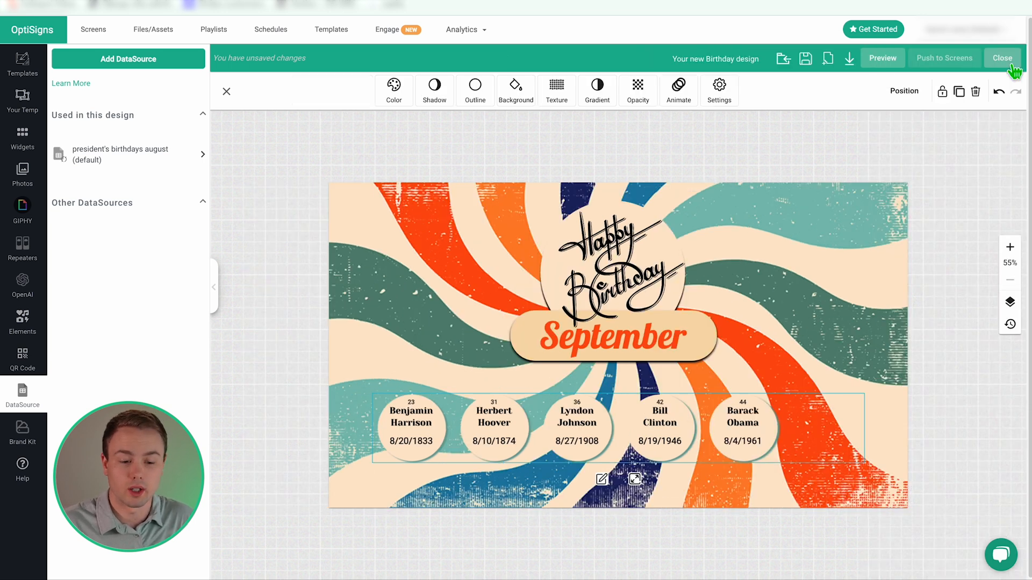
left_click(765, 419)
left_click(691, 436)
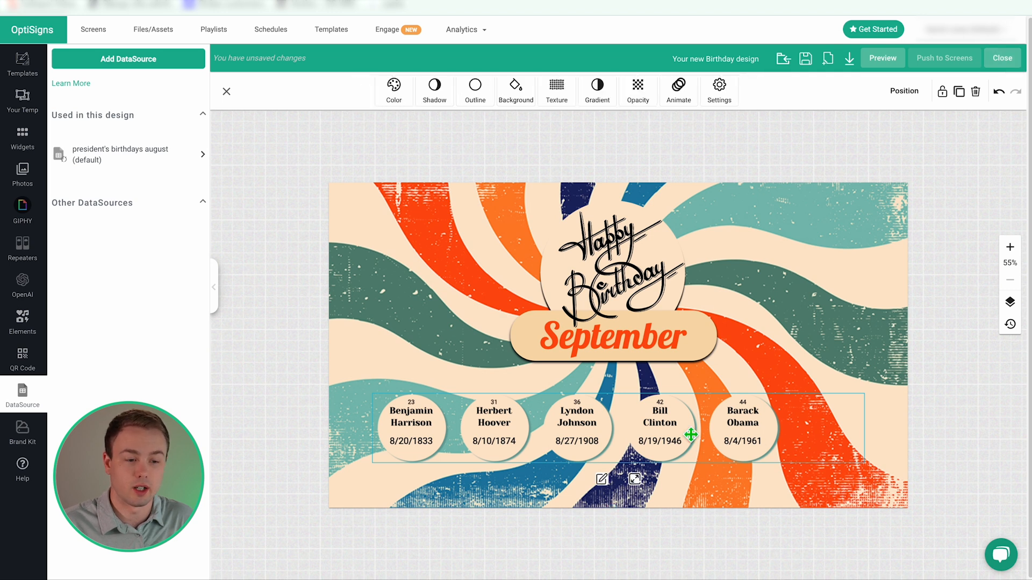
left_click(720, 96)
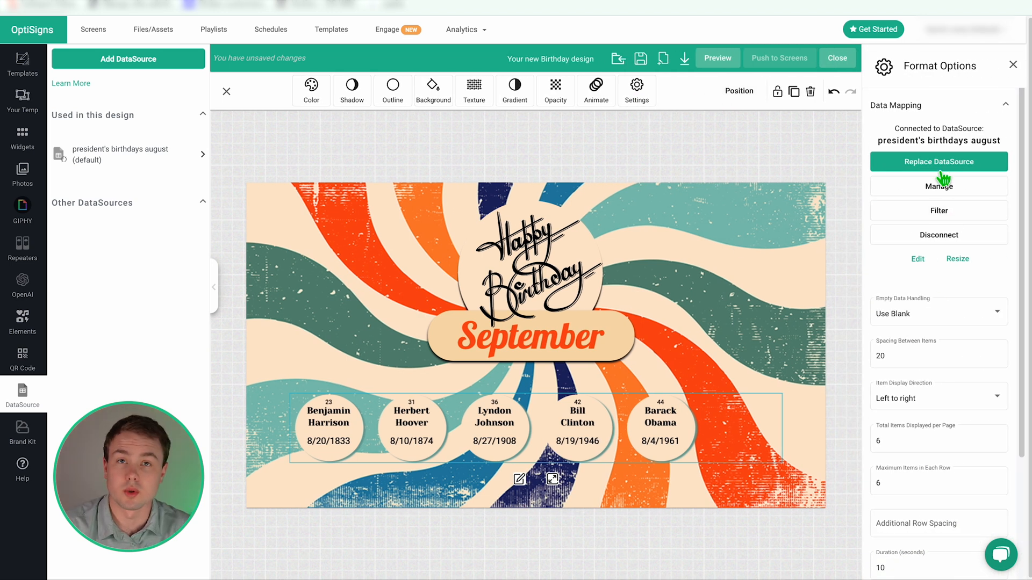
left_click(949, 218)
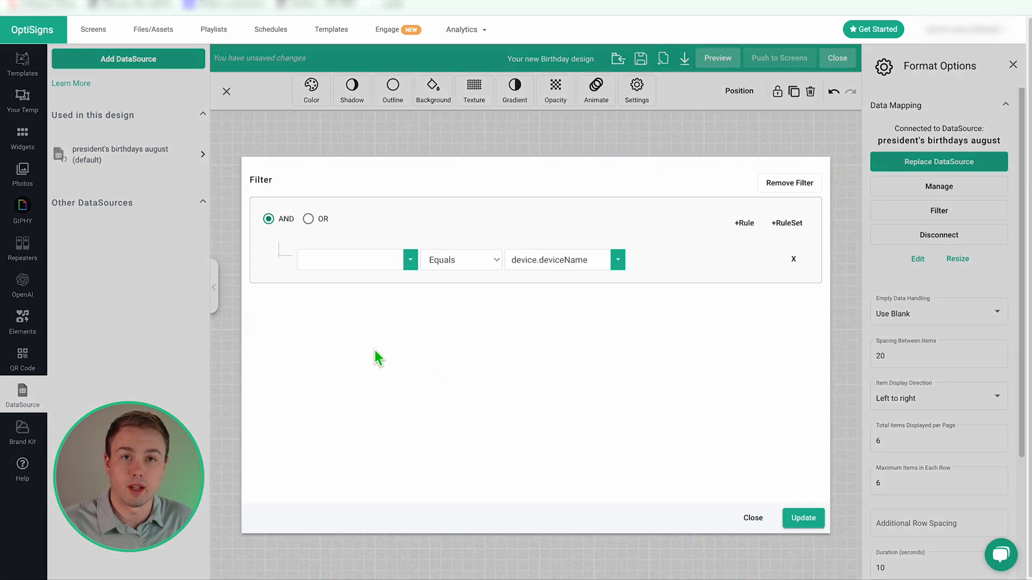
Start a filter rule on the No column, checking Herbert Hoover's number 31.
left_click(410, 260)
left_click(533, 324)
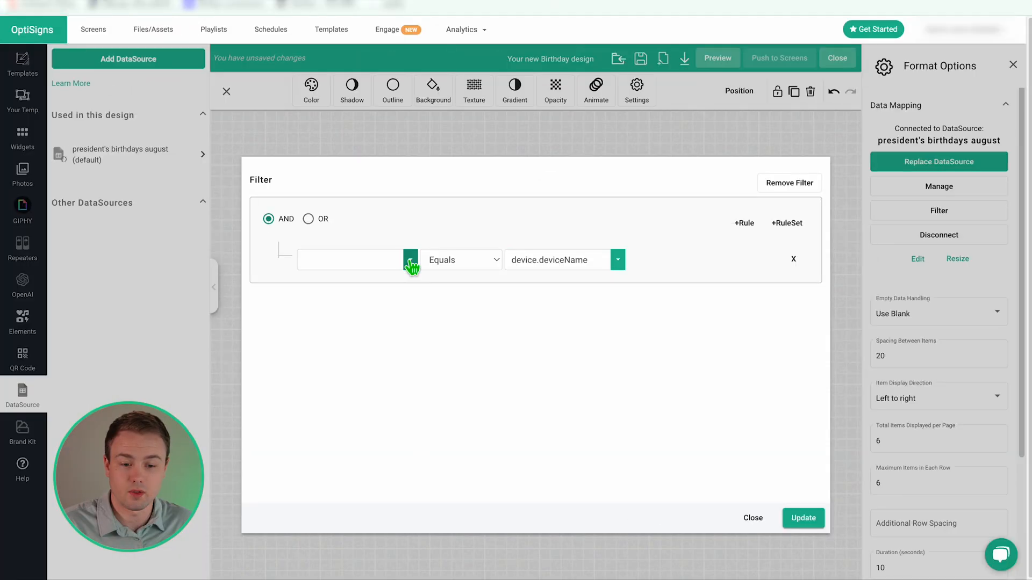
left_click(411, 260)
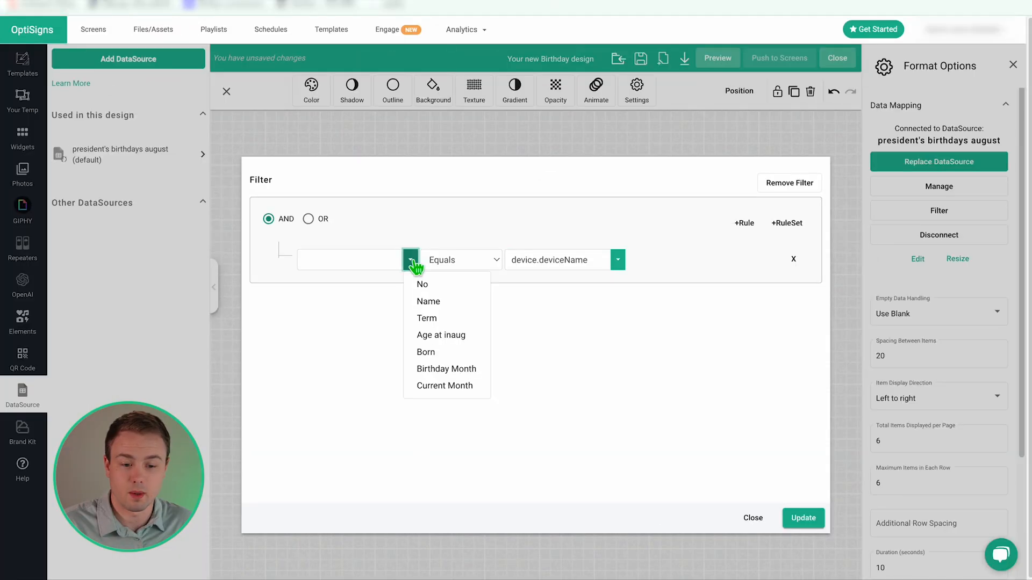
left_click(440, 285)
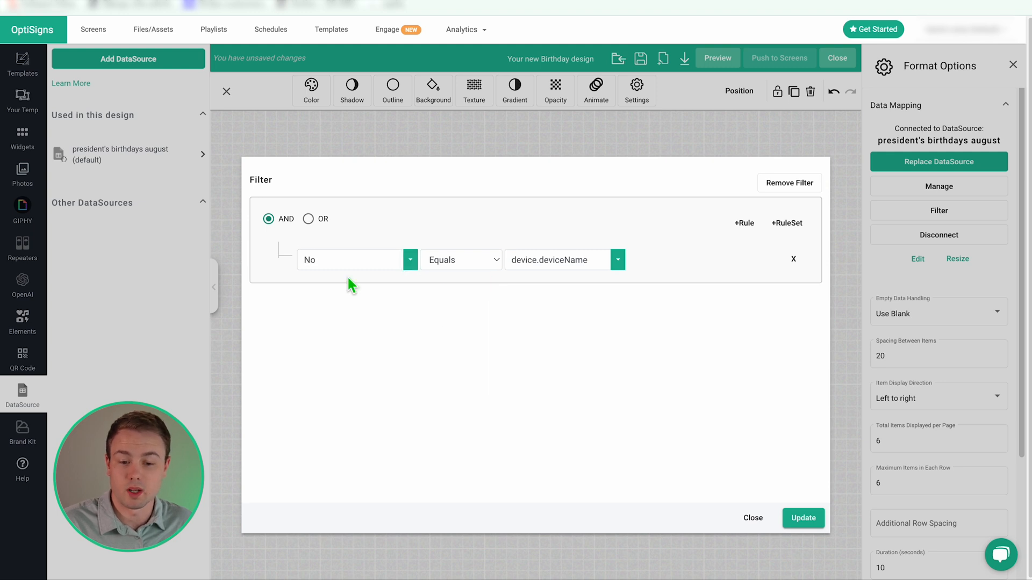
left_click(487, 254)
left_click(486, 259)
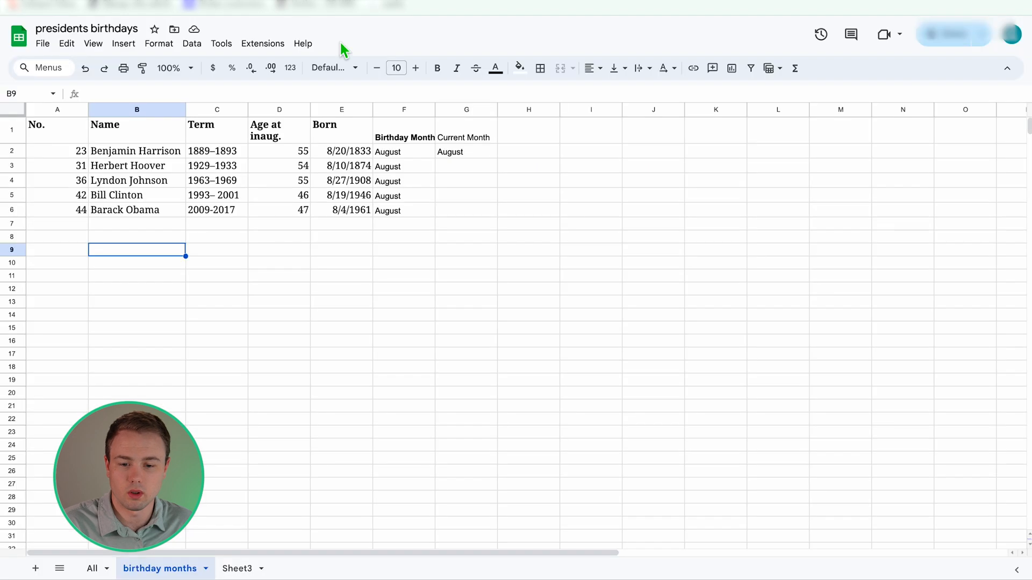
left_click(83, 167)
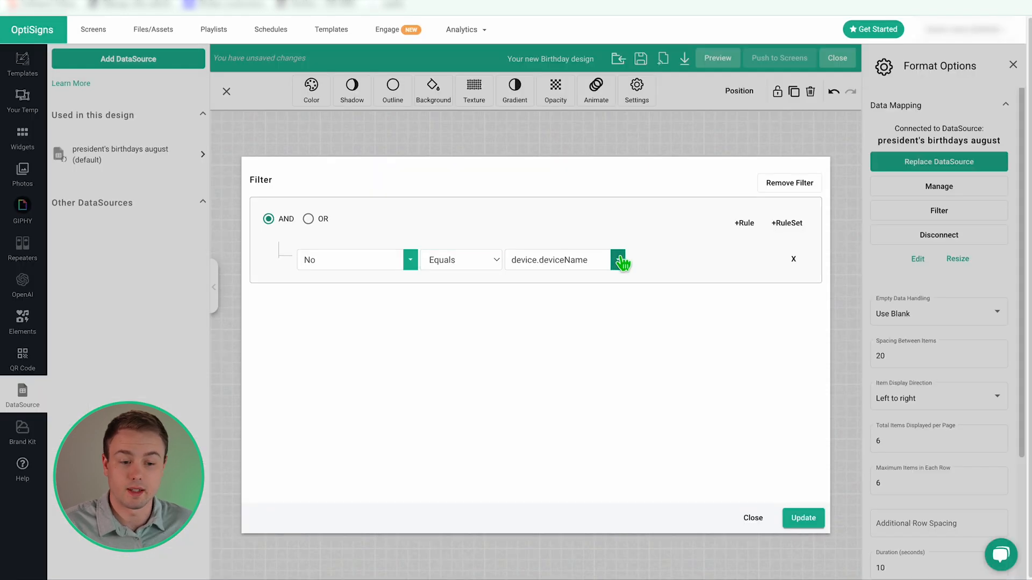
Set the rule to No Not Equal 31 and apply the filter.
left_click(619, 260)
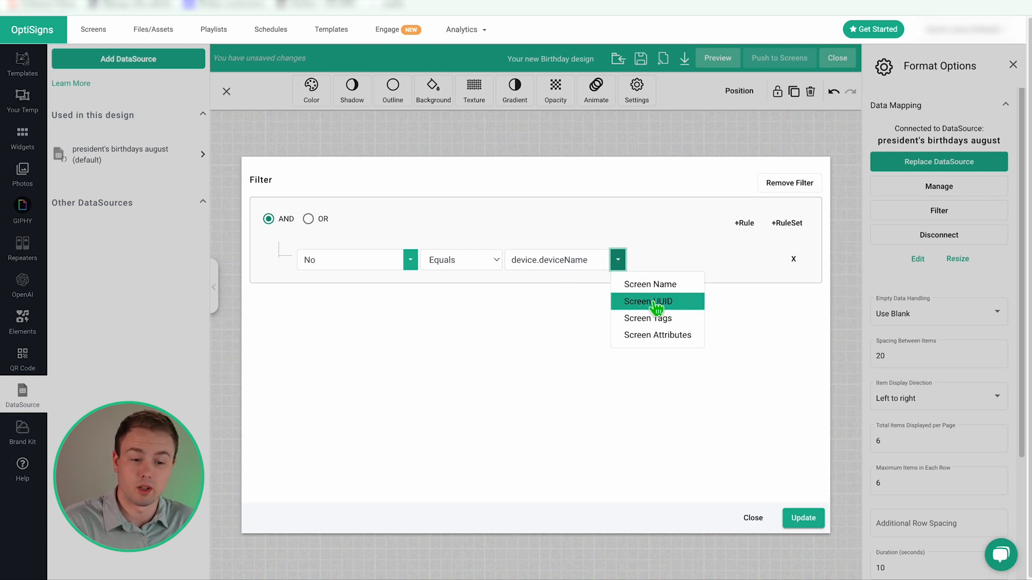
double_click(583, 260)
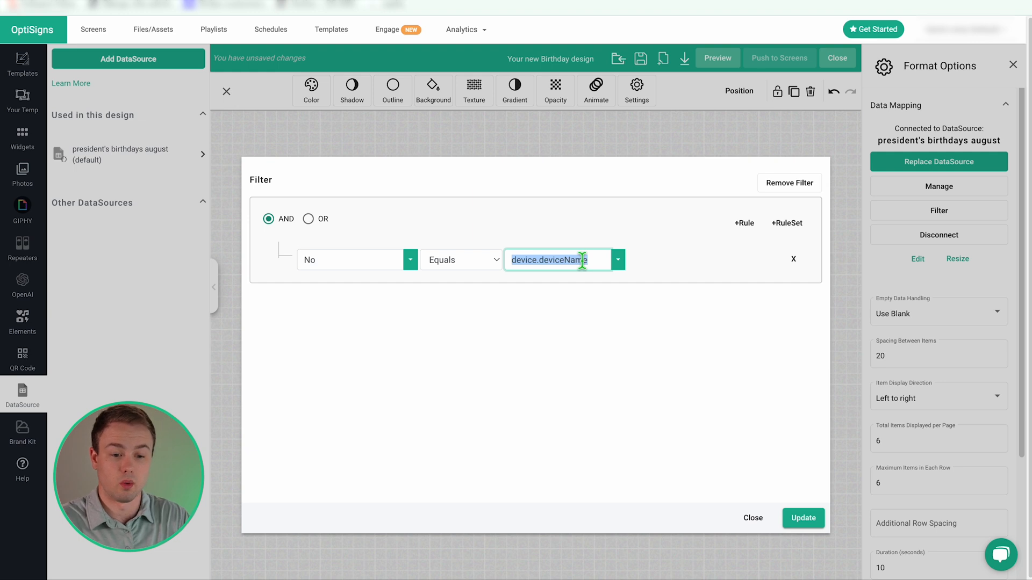
key("BackSpace")
left_click(332, 259)
left_click(484, 260)
left_click(462, 271)
left_click(553, 255)
type("31")
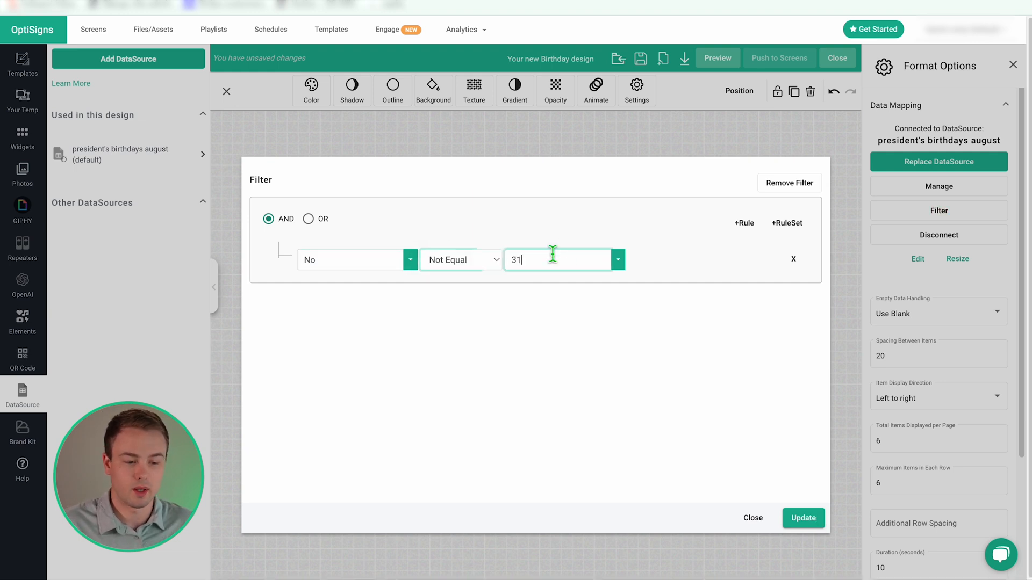
left_click(804, 518)
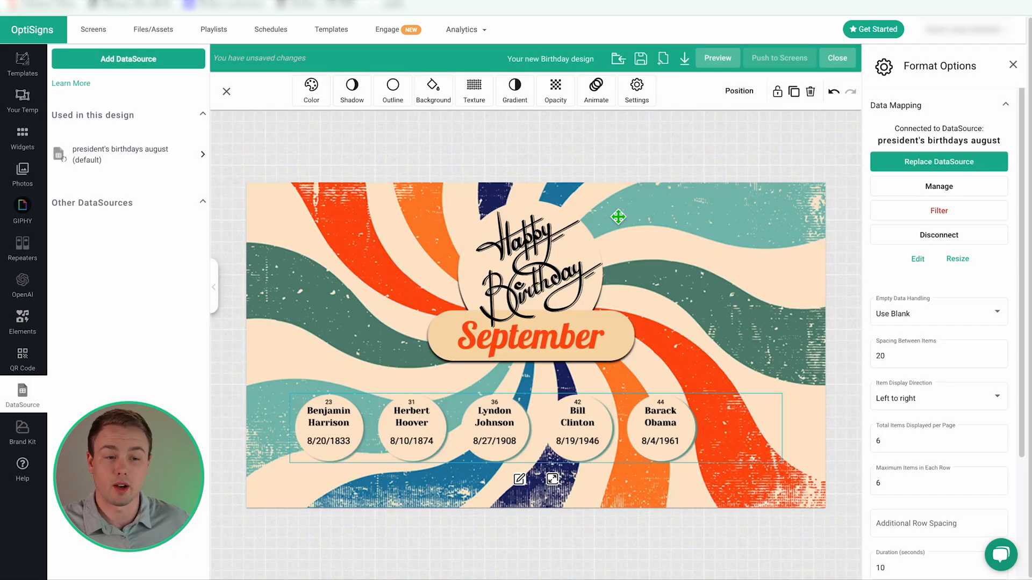
Preview the design full screen, then remove the No filter so every birthday shows.
left_click(724, 60)
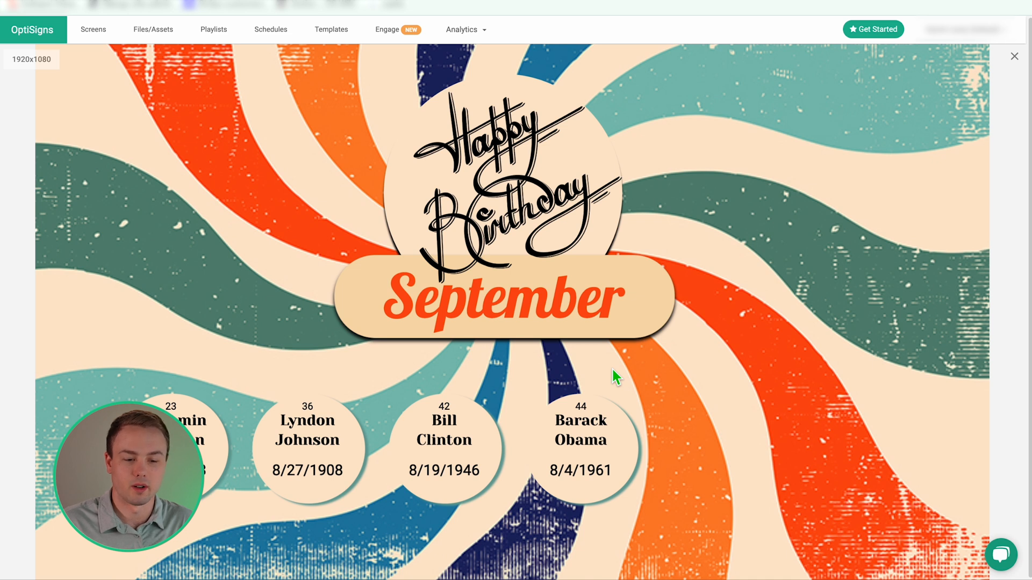
left_click(1015, 56)
left_click(929, 211)
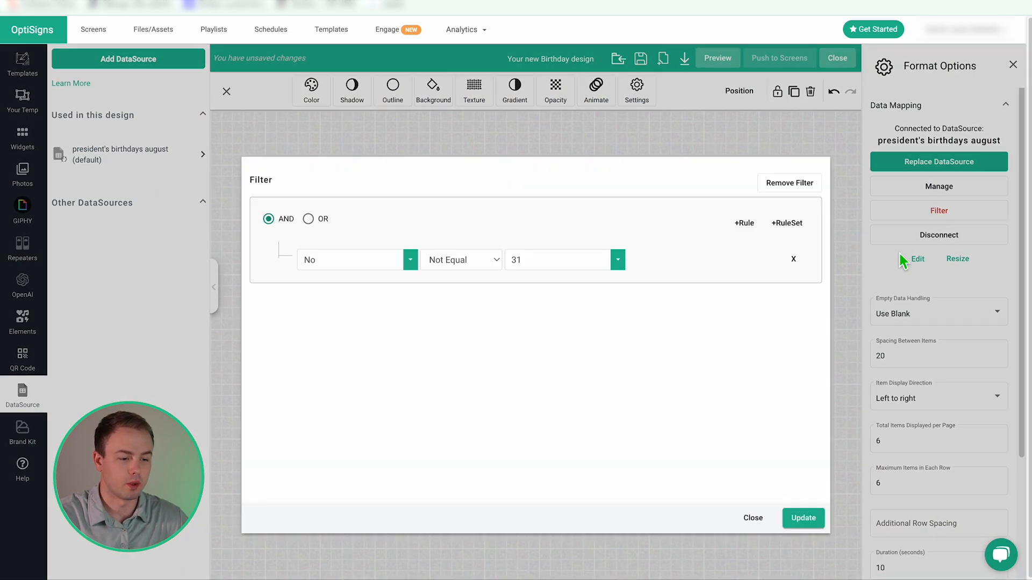
left_click(782, 181)
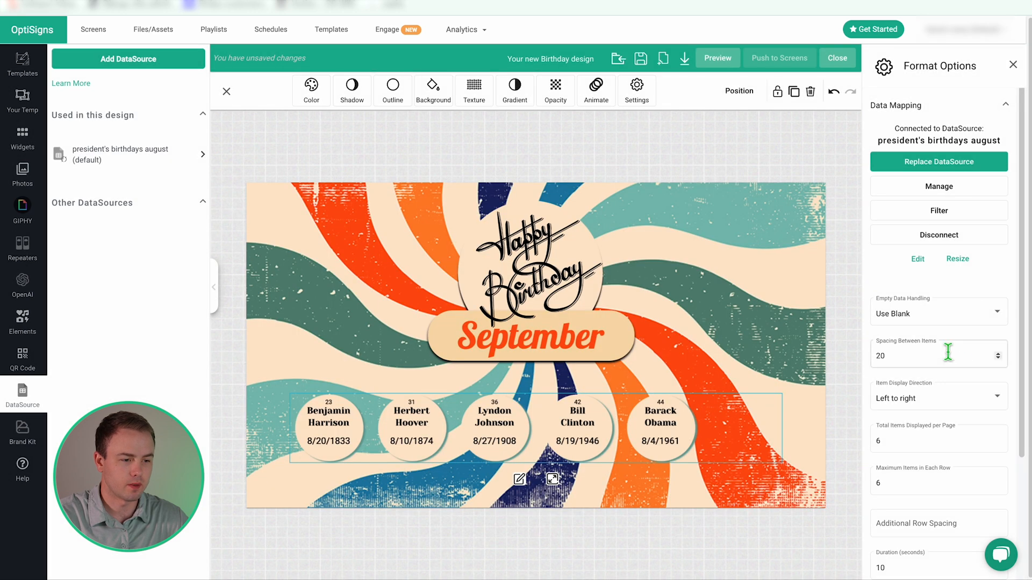
Cancel disconnecting the data source and collapse the repeater to a single item.
left_click(928, 238)
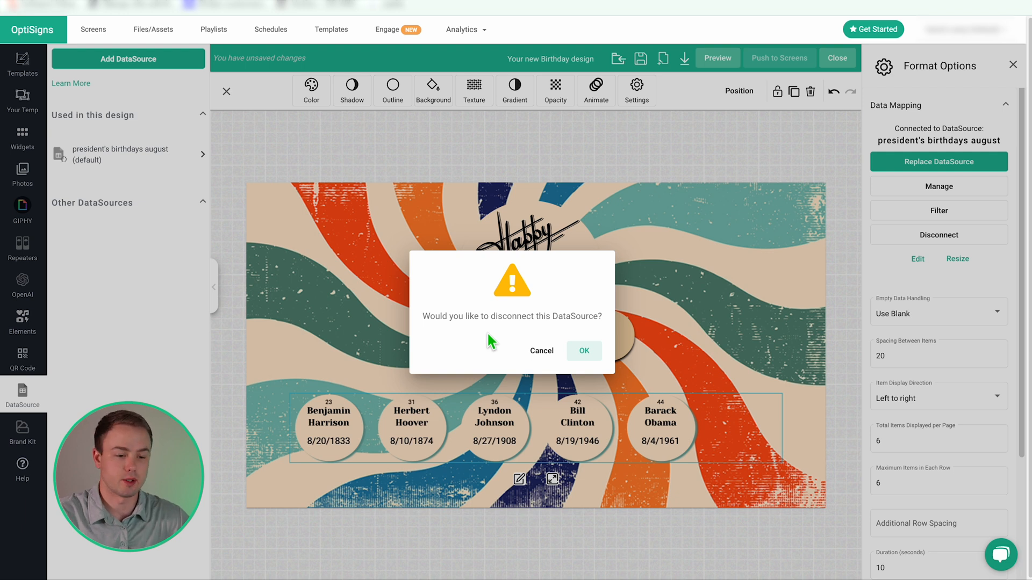
left_click(543, 351)
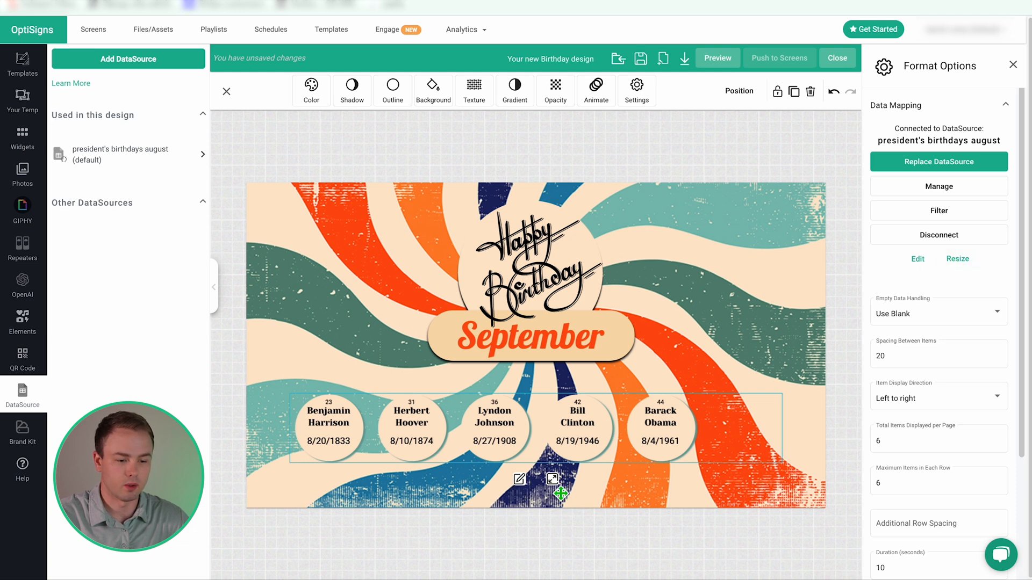
left_click(553, 480)
Enlarge the birthday circle, expand the repeater, and move the row below September.
mouse_move(388, 427)
left_mouse_down()
mouse_move(414, 435)
mouse_move(366, 407)
mouse_move(390, 432)
left_mouse_up()
left_click(529, 264)
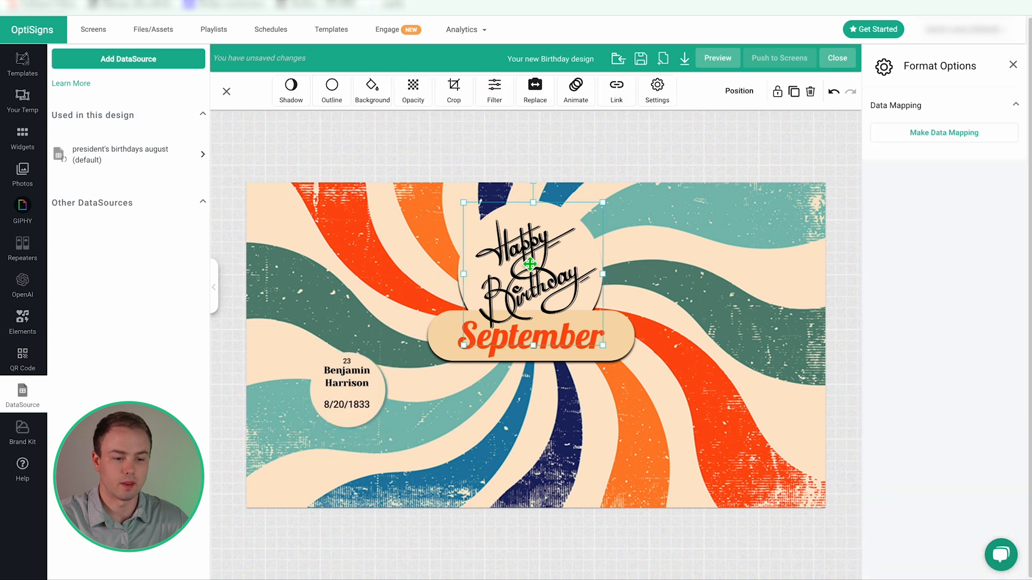
left_click(358, 395)
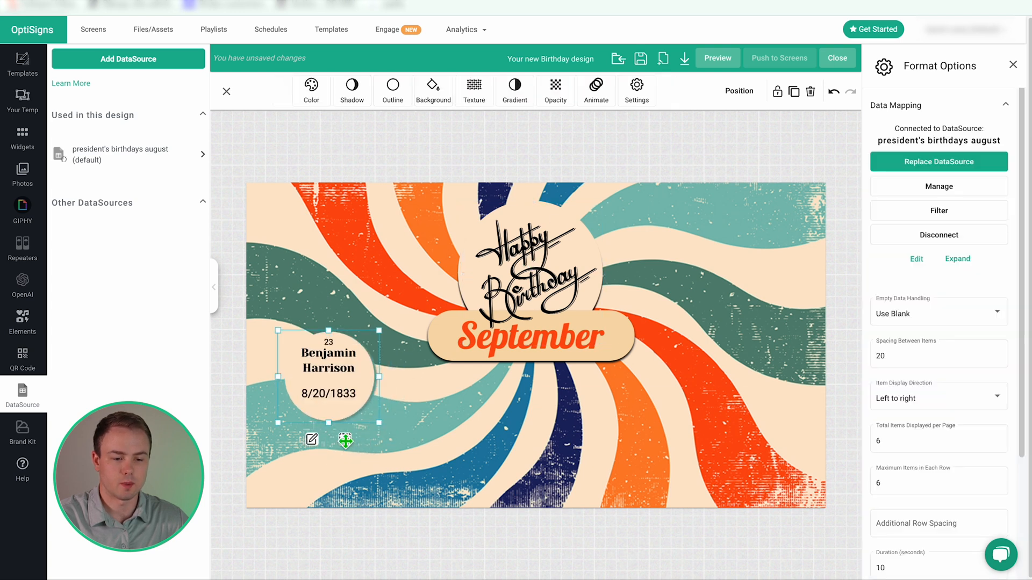
left_click(346, 442)
left_click_drag(521, 375, 530, 410)
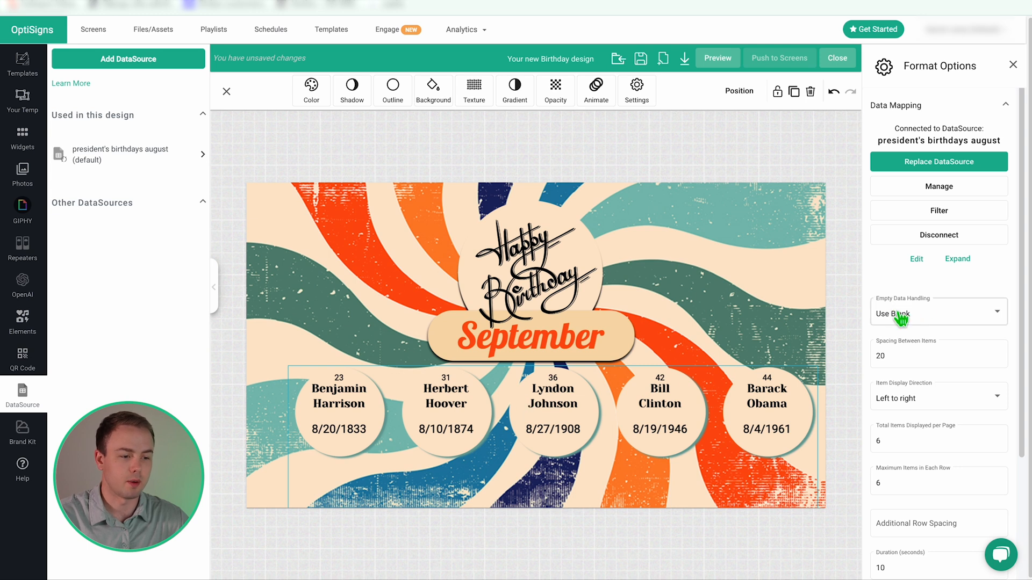
Set Empty Data Handling to Use Default Value.
left_click(923, 322)
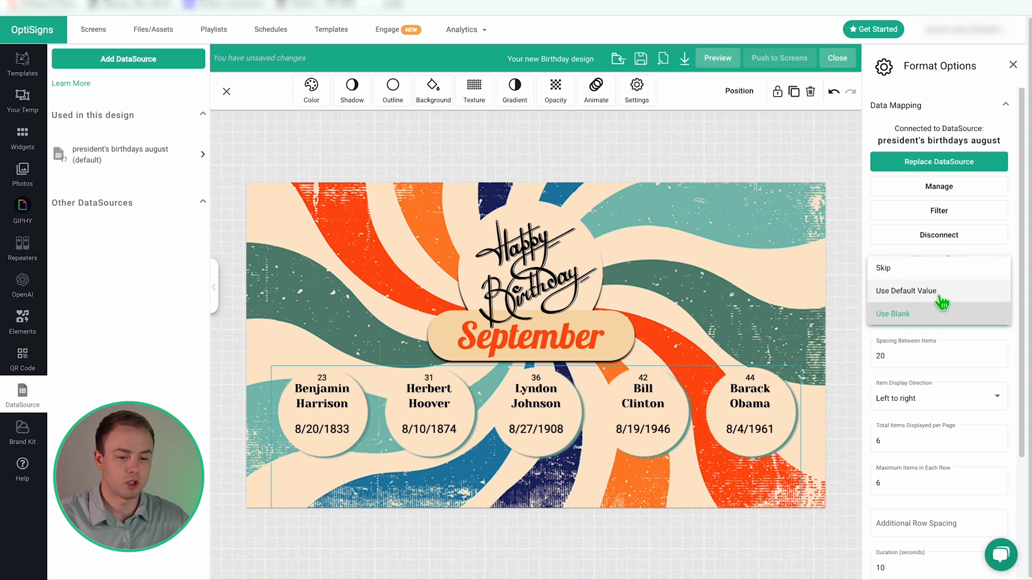
left_click(939, 295)
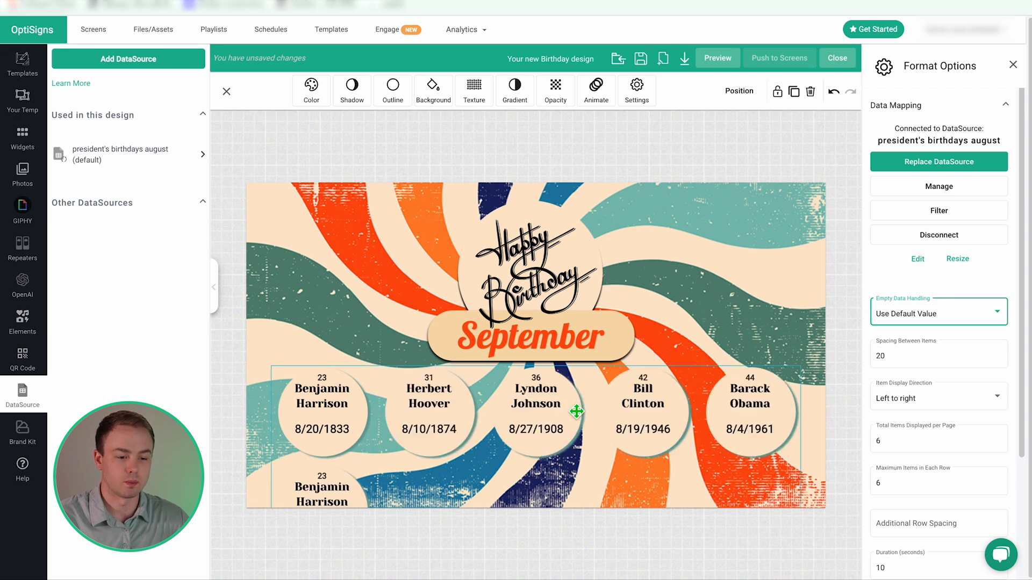
scroll(1028, 338, "down", 1)
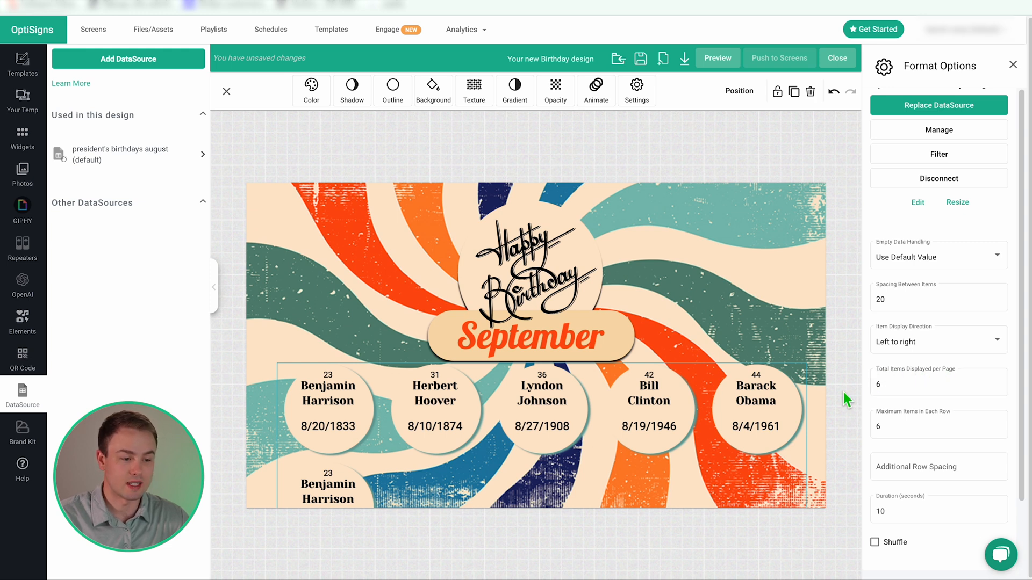
Try Skip, Use Blank, then Use Default Value for Empty Data Handling.
left_click(997, 258)
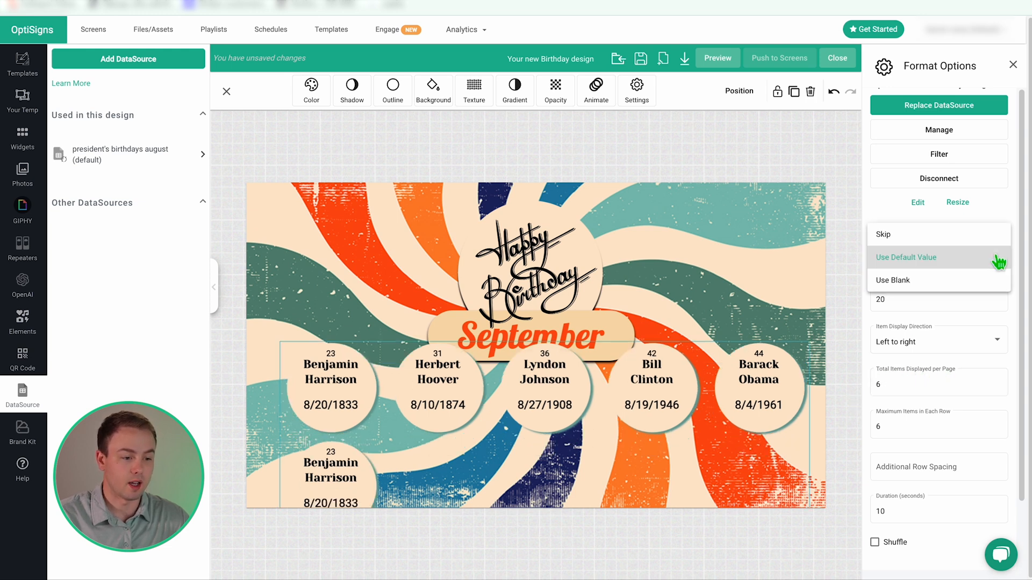
left_click(914, 234)
left_click(884, 257)
left_click(903, 303)
left_click(968, 258)
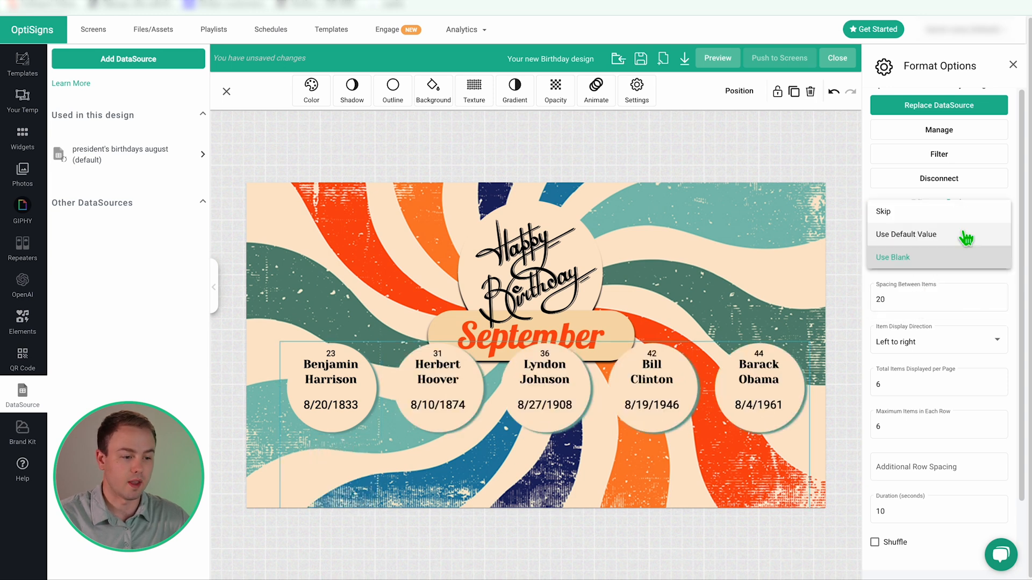
left_click(962, 234)
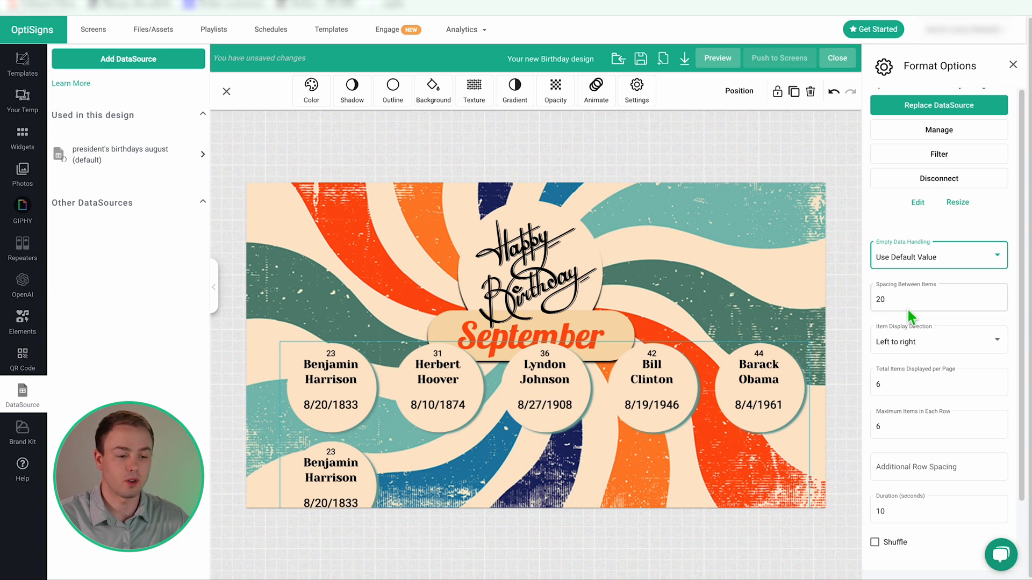
Show 2 items per page, centre the circles below September, and skip empty entries.
double_click(329, 395)
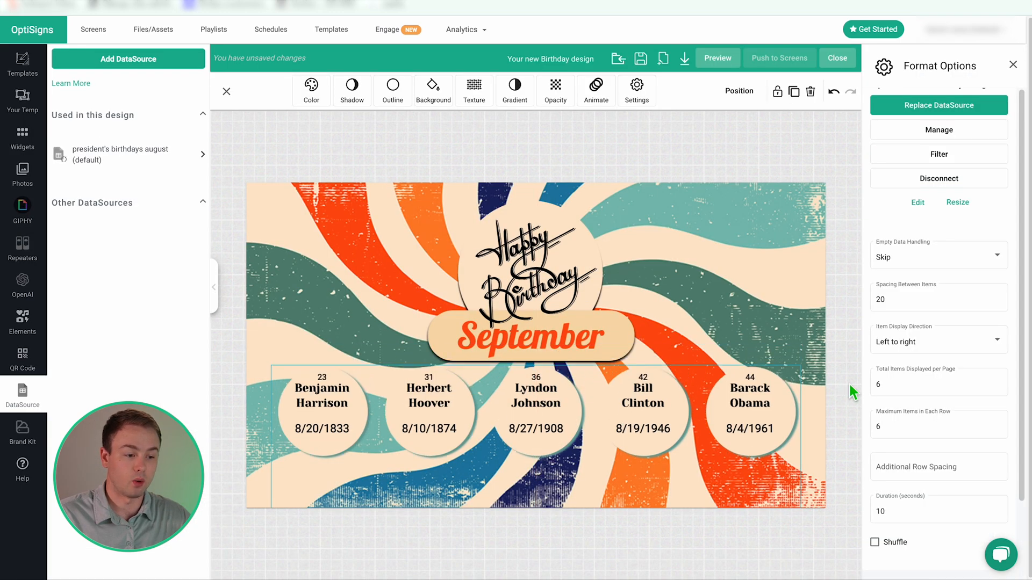
left_click(998, 386)
key("Up")
left_click_drag(433, 422, 579, 422)
left_click_drag(580, 422, 589, 428)
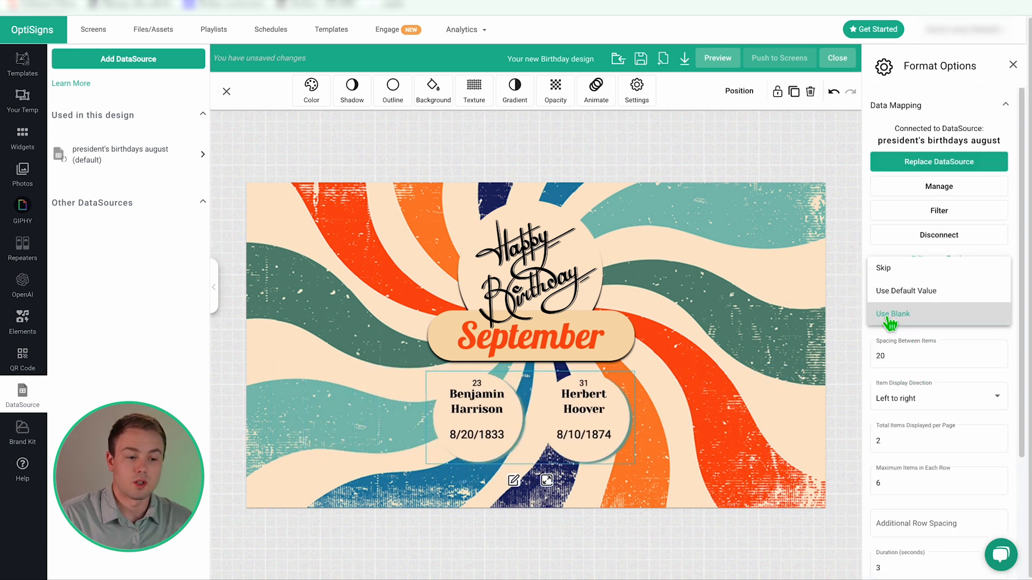
left_click(893, 271)
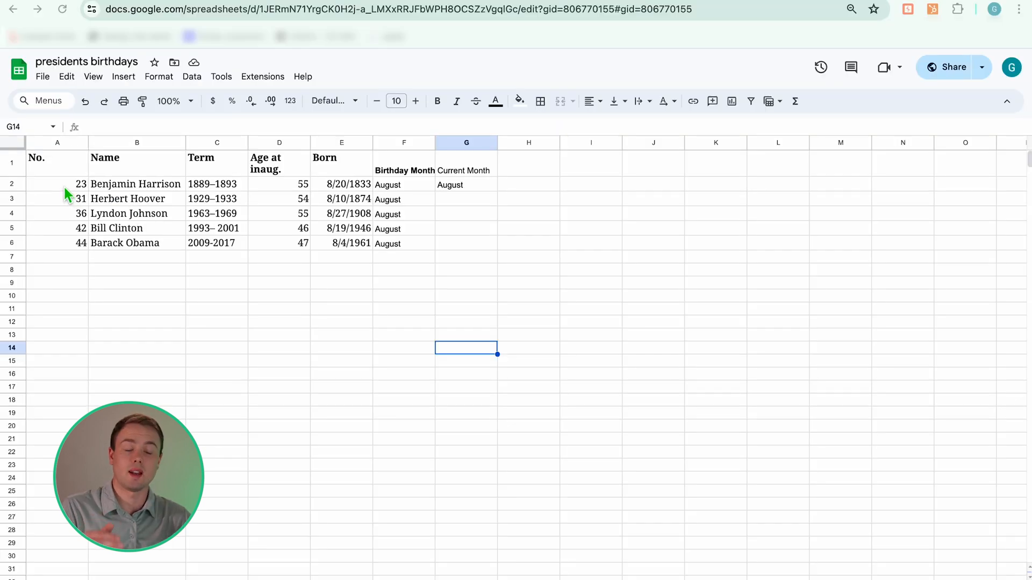
Delete the president data in A2:G8 of the presidents birthdays sheet, keeping the headers.
left_click_drag(63, 186, 477, 280)
key("Delete")
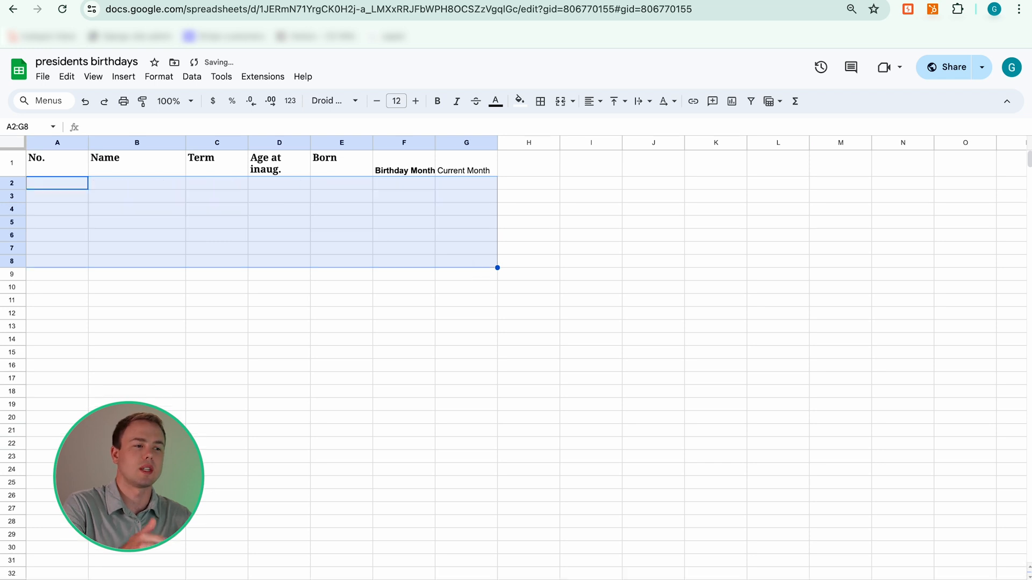
left_click(432, 354)
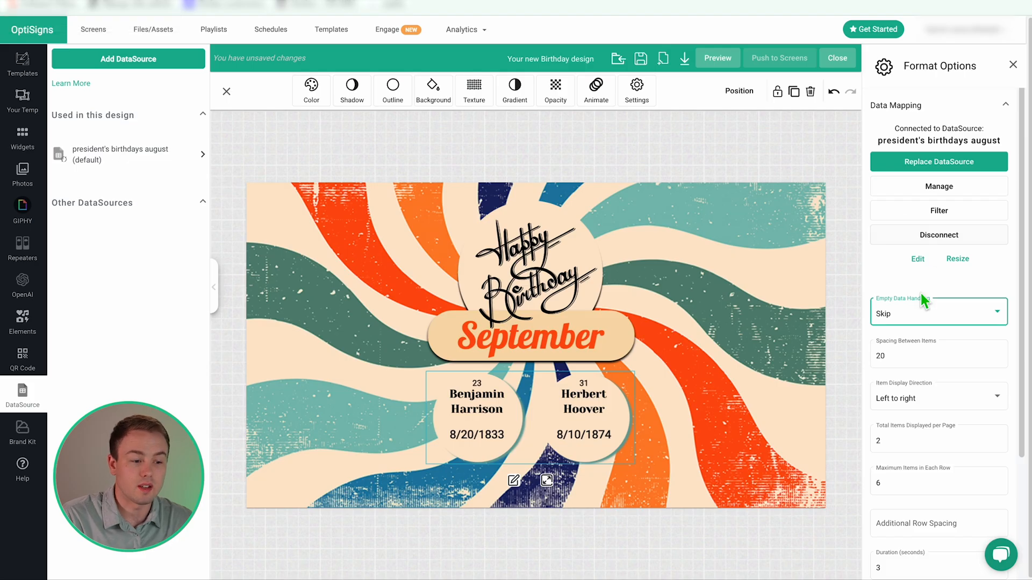
left_click(914, 317)
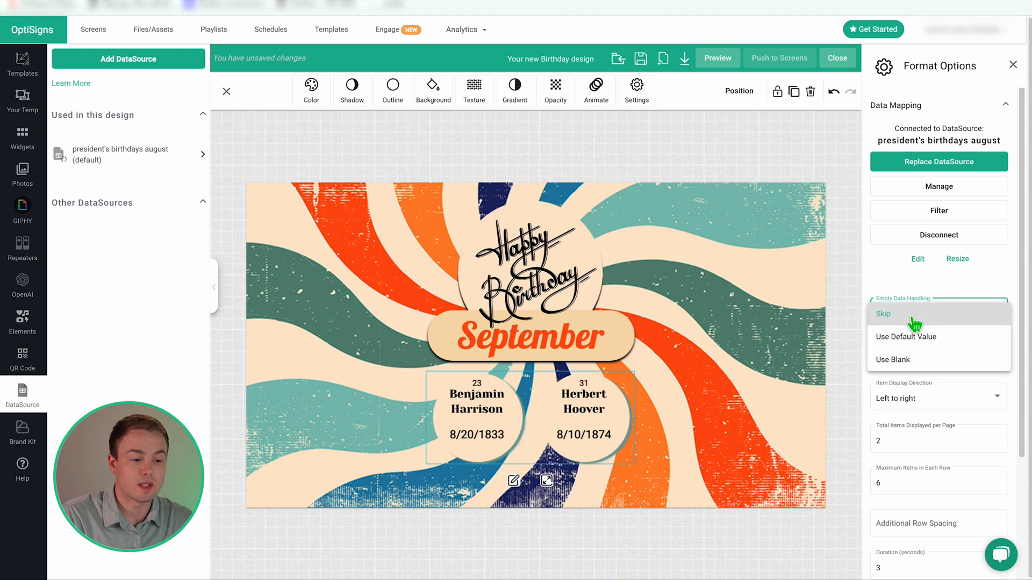
Choose Use Blank for the repeater's Empty Data Handling.
left_click(912, 361)
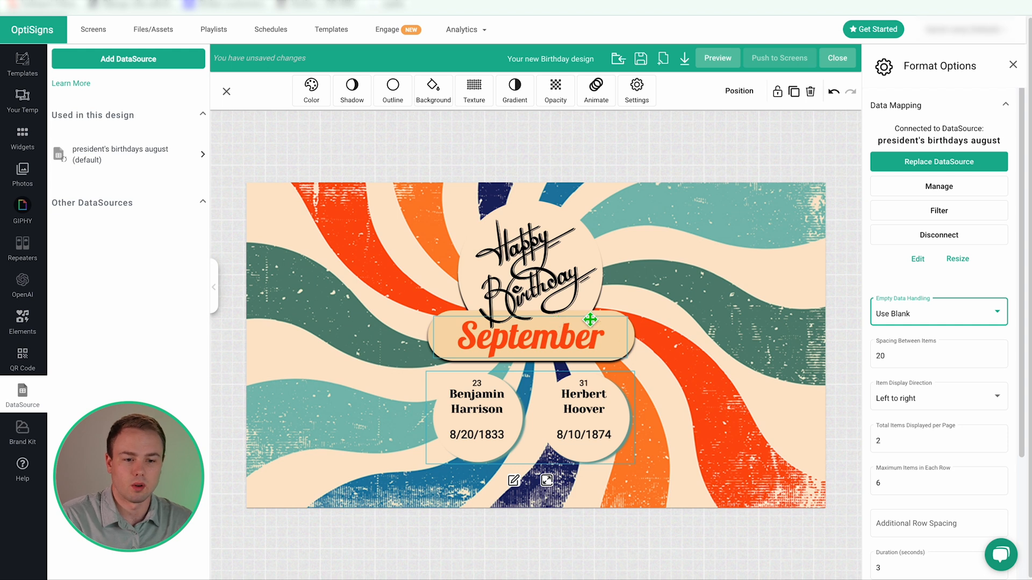
Review the SKIP & USE BLANK EXAMPLE playlist, then edit the design's Spacing Between Items.
left_click(218, 40)
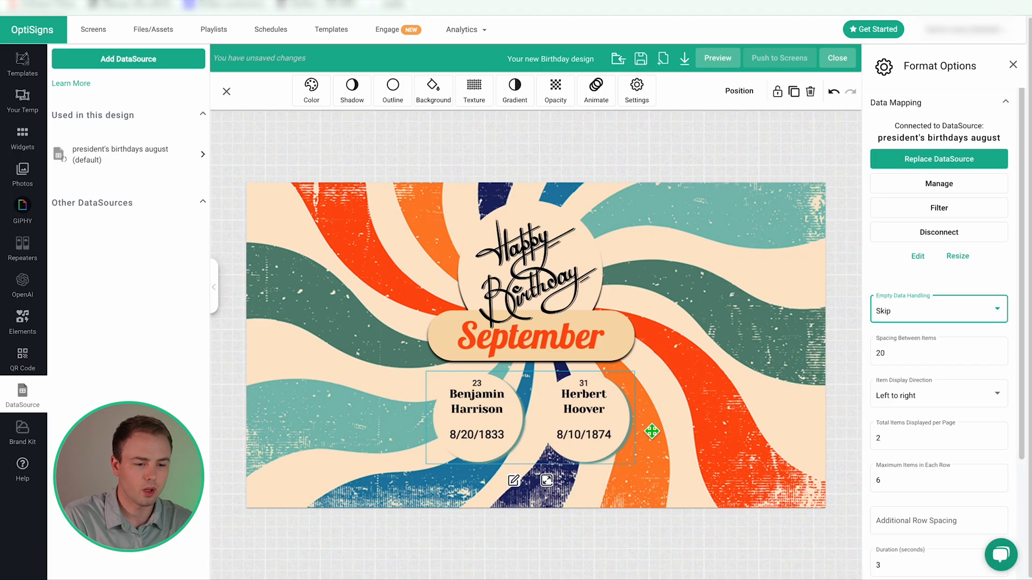
scroll(924, 308, "down", 1)
left_click(920, 313)
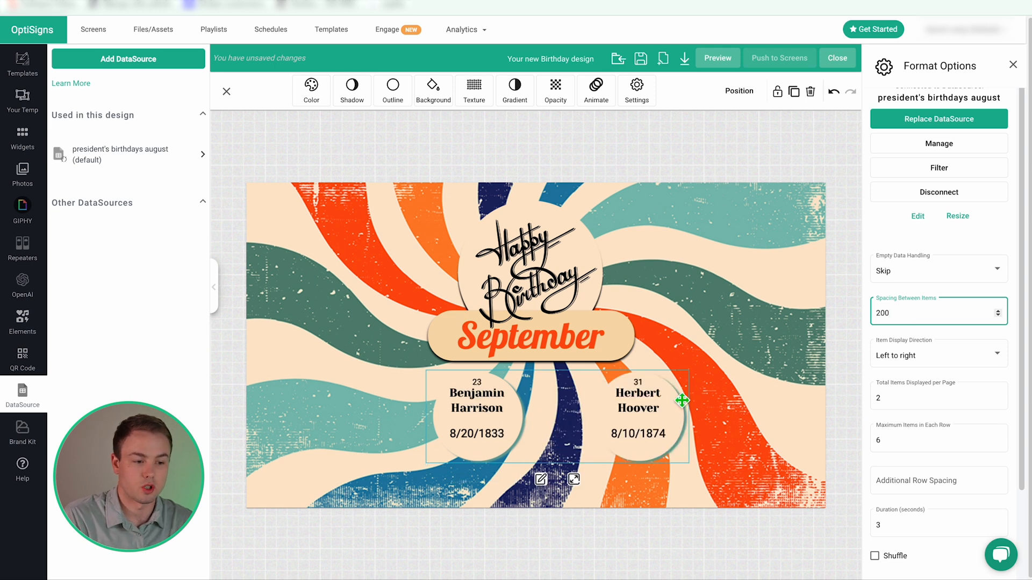
Change Spacing Between Items from 200 to 10 and Item Display Direction to Top to bottom.
key("BackSpace")
key("BackSpace")
key("BackSpace")
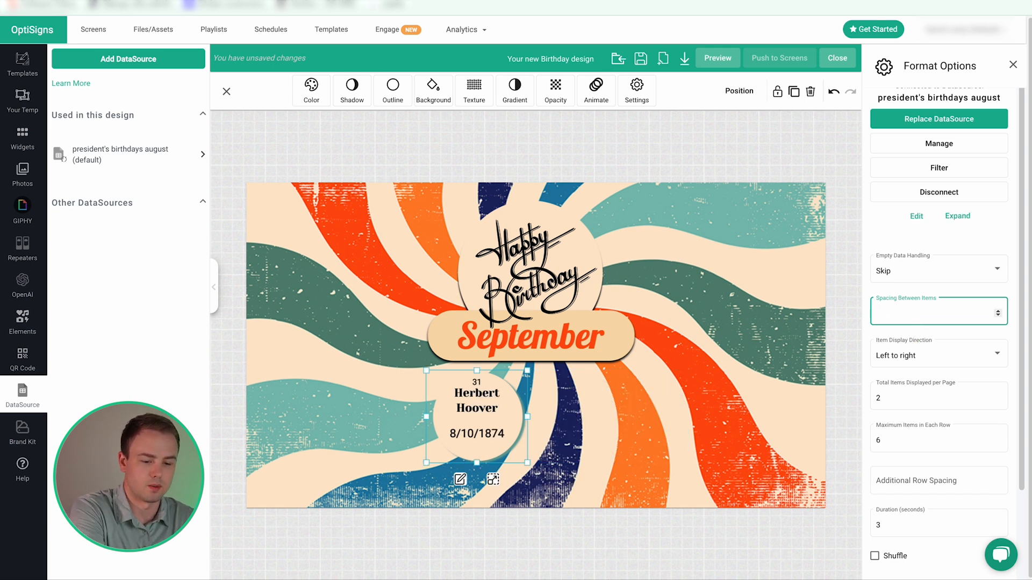
type("10")
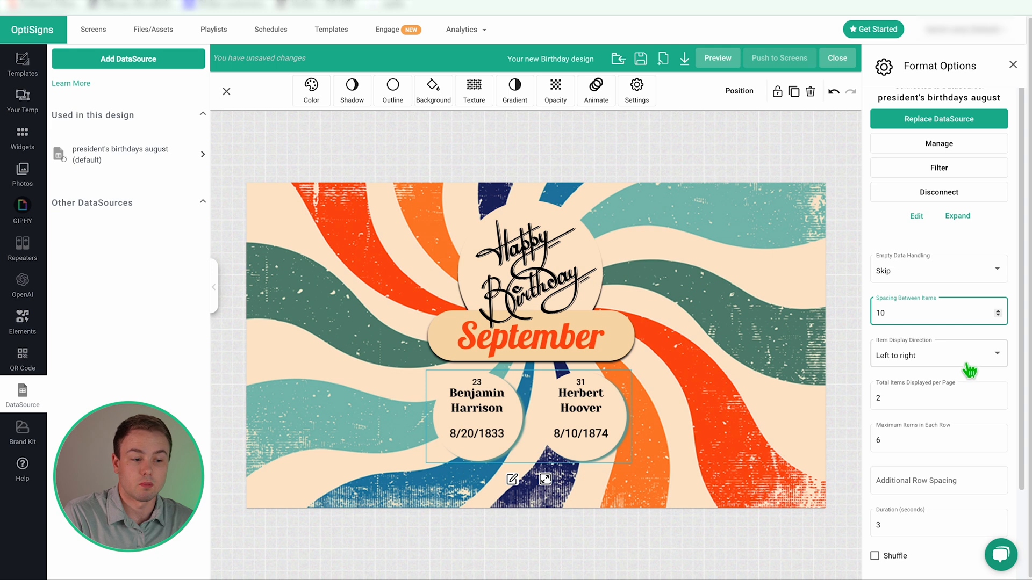
left_click(578, 410)
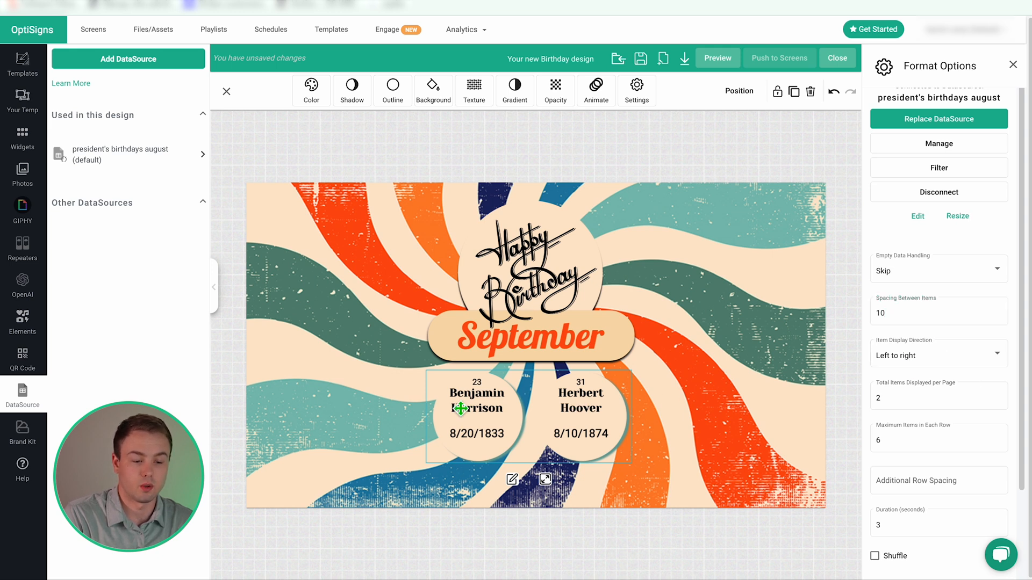
left_click(928, 356)
left_click(899, 377)
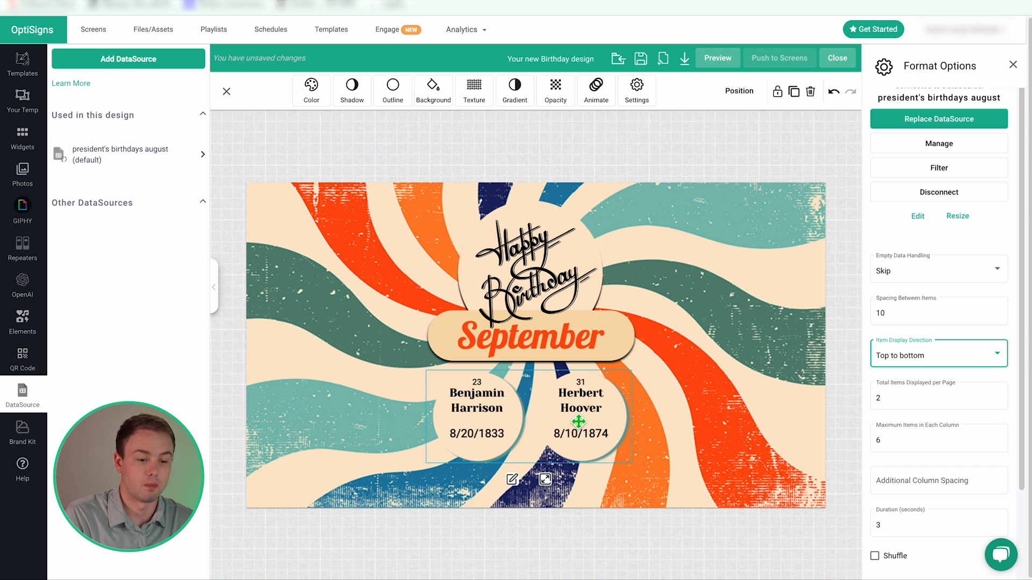
Shift the birthday repeater left and set Total Items per page to 2.
left_click_drag(586, 421, 462, 326)
left_click(420, 382)
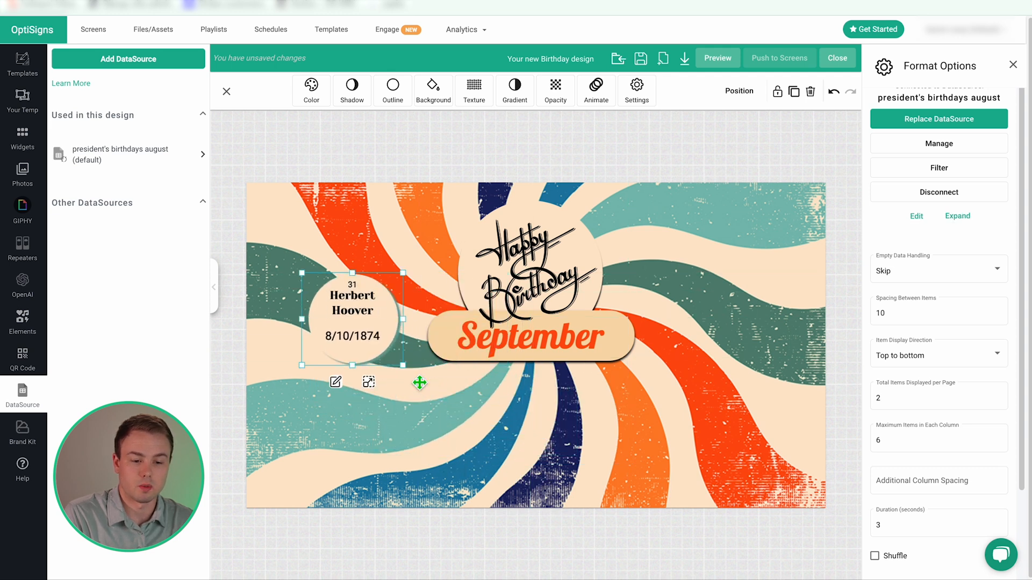
left_click(370, 383)
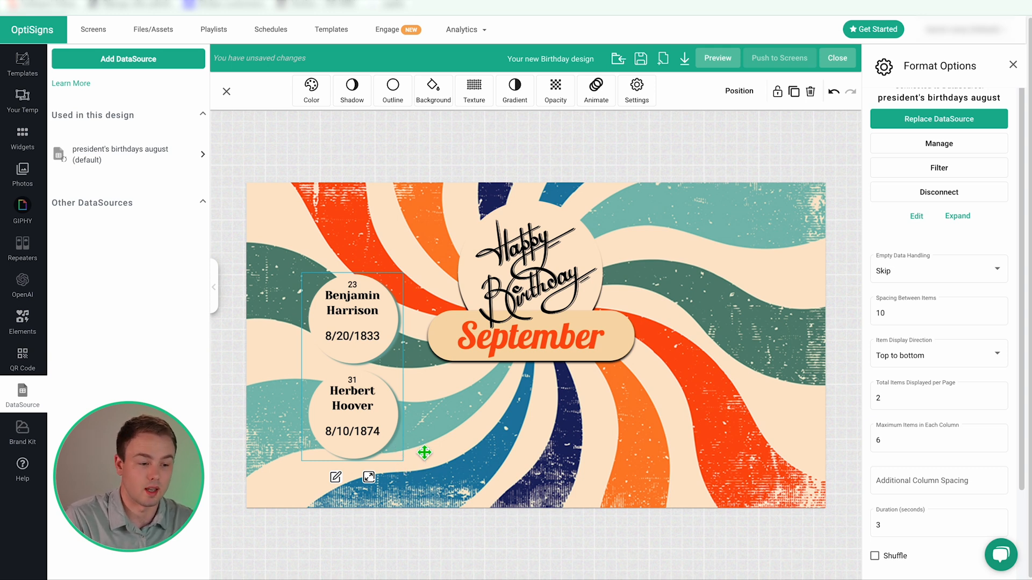
left_click(903, 445)
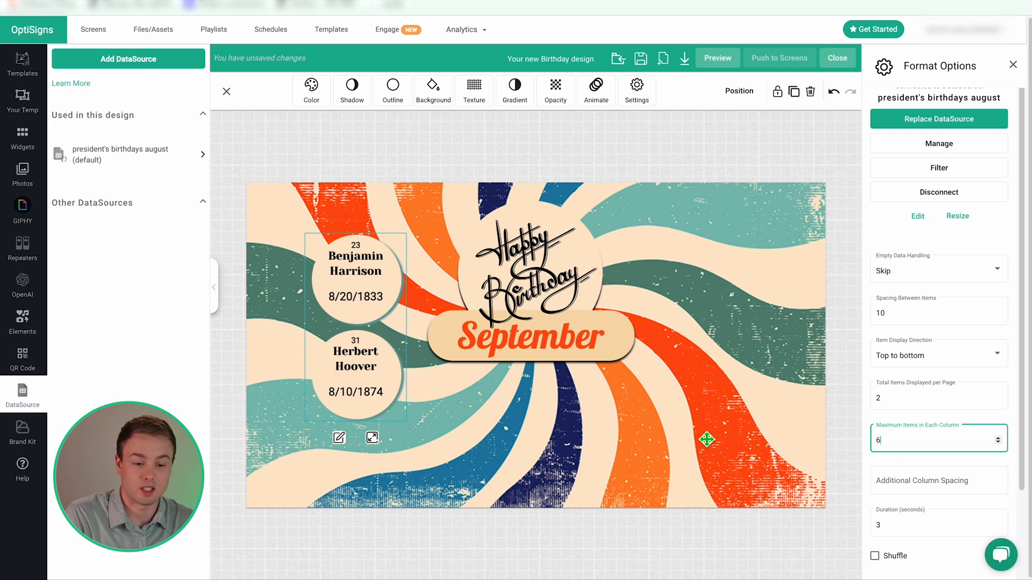
left_click(899, 406)
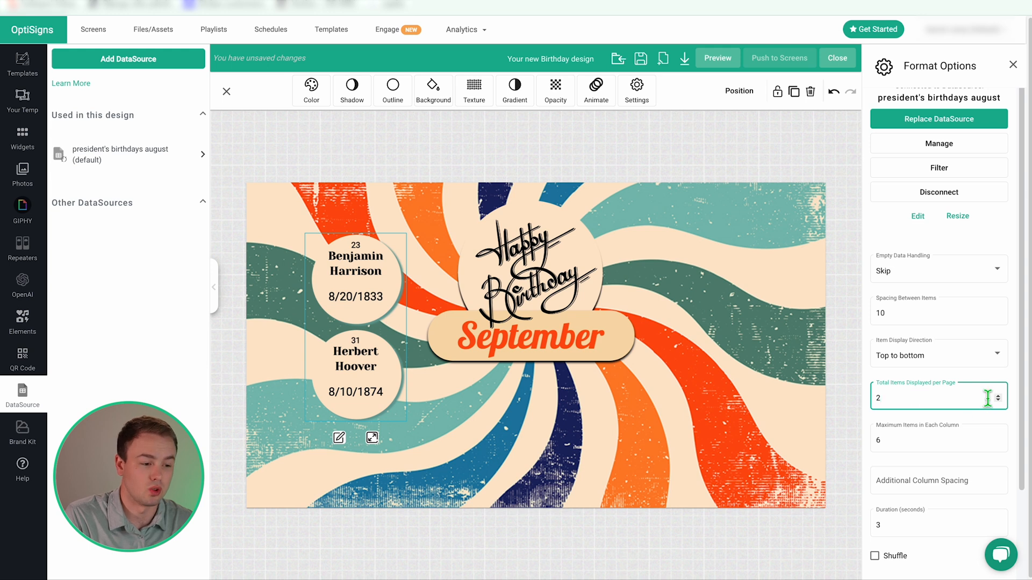
key("Up")
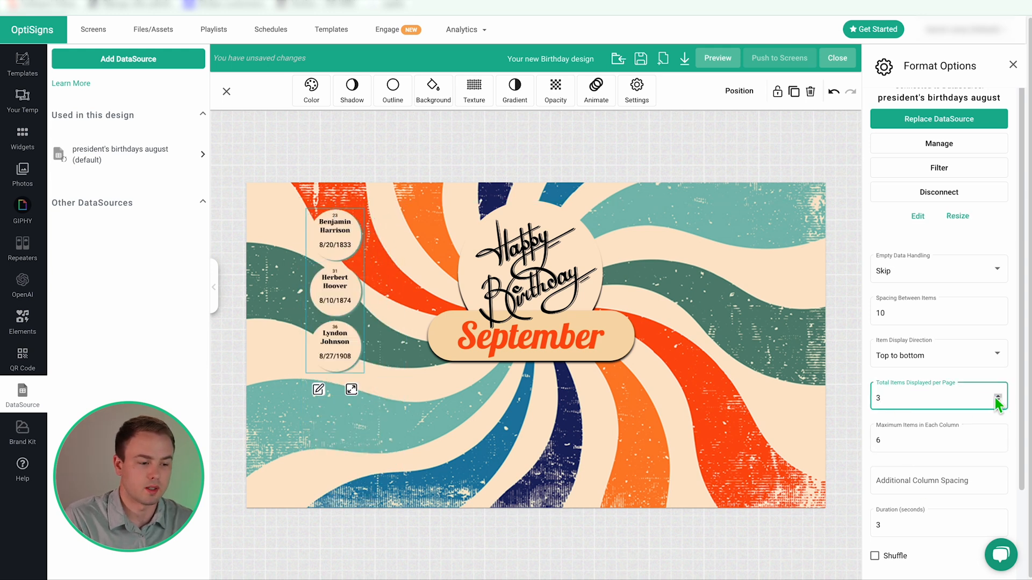
key("Up")
key("Up")
left_click(998, 444)
left_click(999, 401)
left_click(999, 401)
left_click(998, 402)
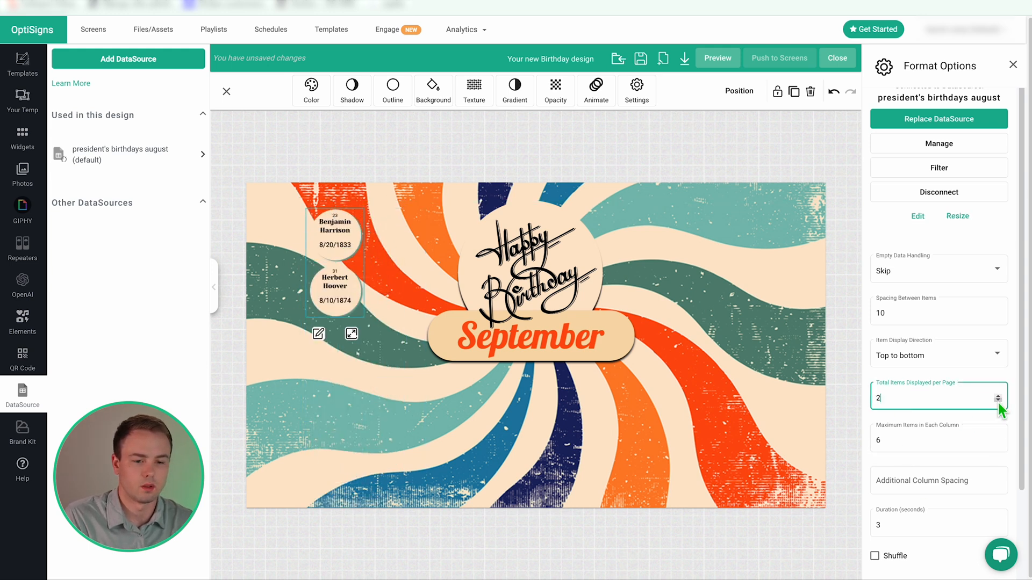
Set Maximum Items per column to 2 for the birthday repeater.
left_click(907, 440)
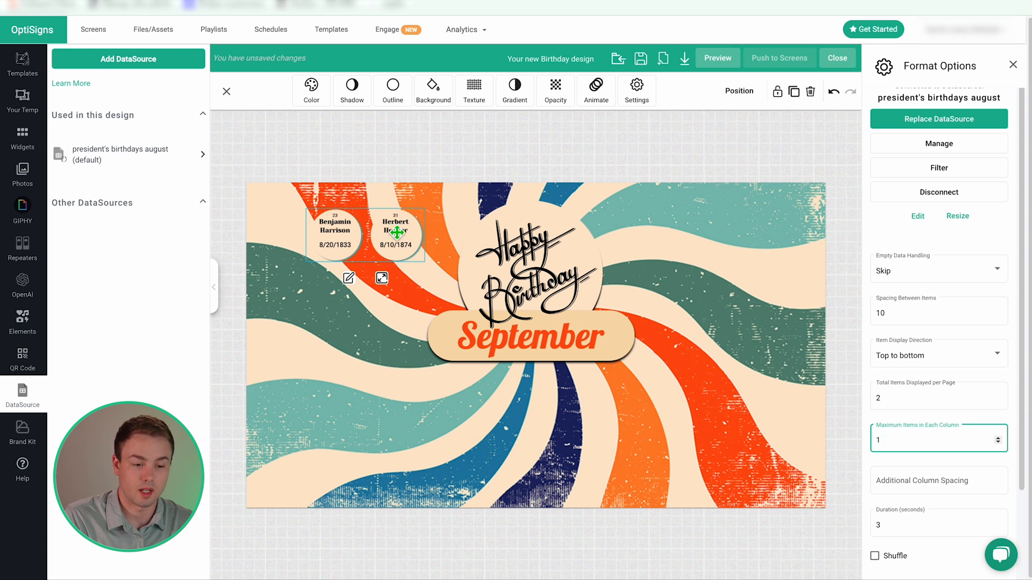
left_click(899, 397)
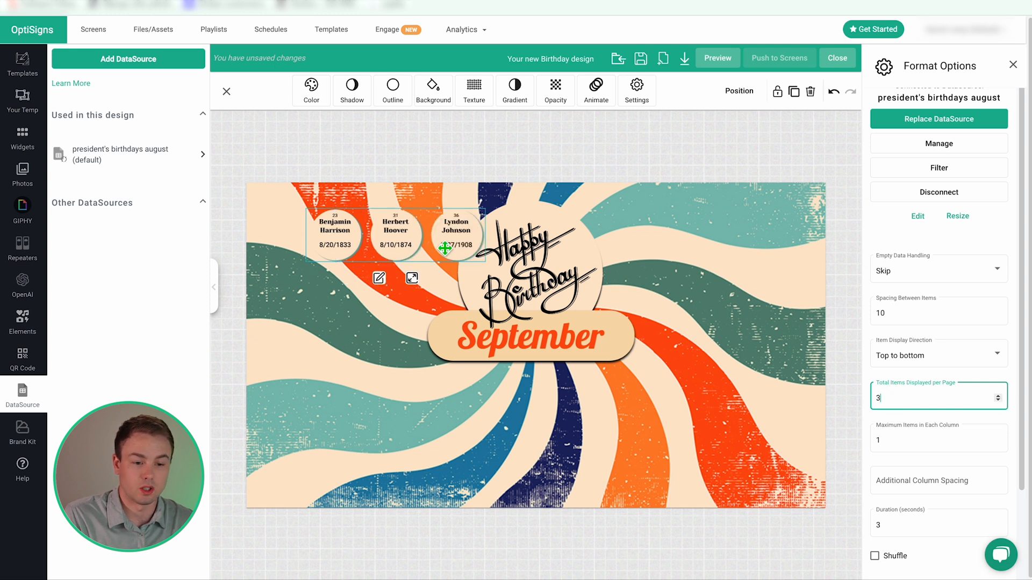
left_click(932, 440)
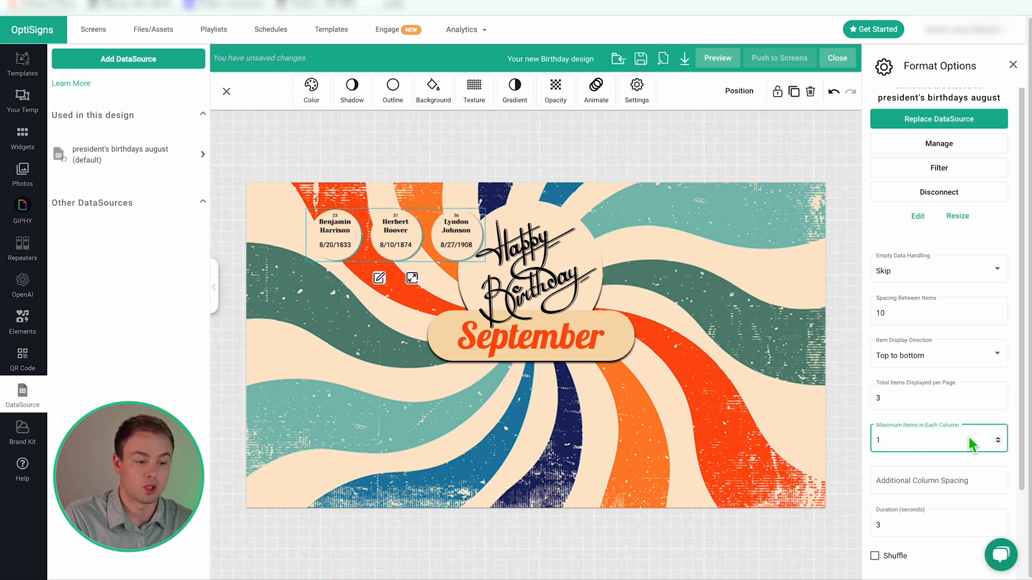
left_click(998, 437)
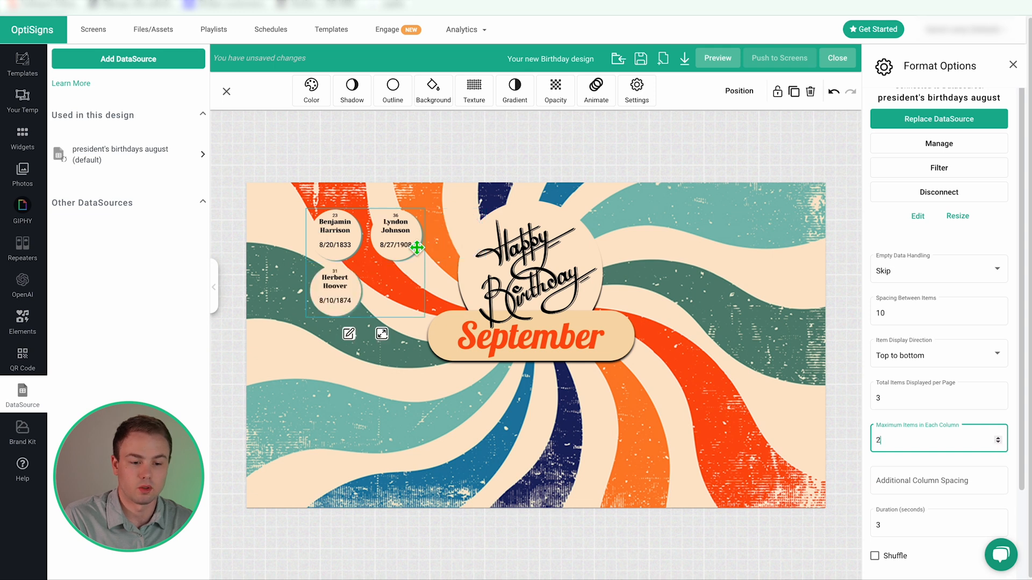
left_click(950, 396)
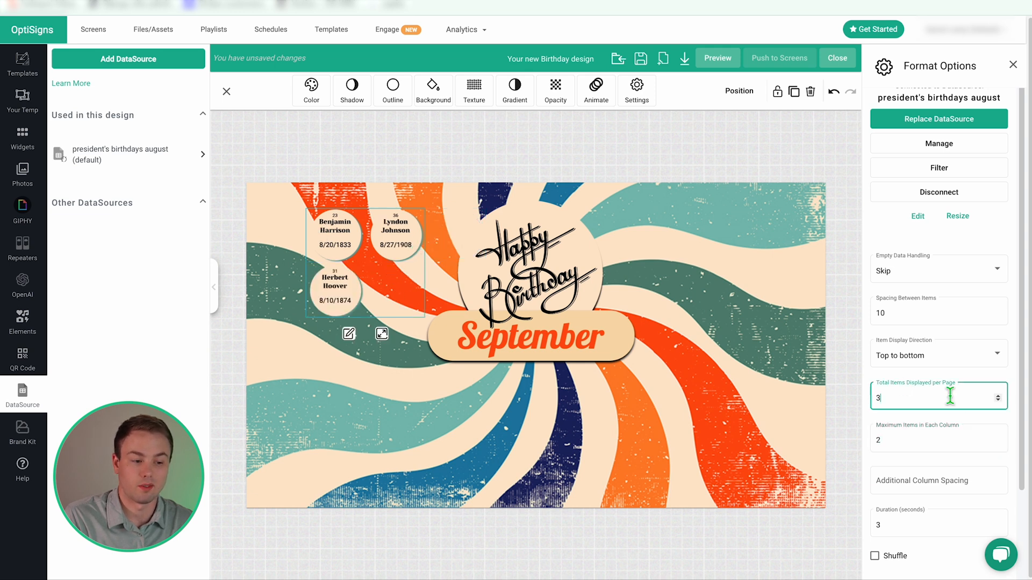
Centre the birthday list under the September banner, left to right with row spacing 200.
left_click_drag(337, 243, 442, 405)
left_click(977, 365)
left_click(976, 372)
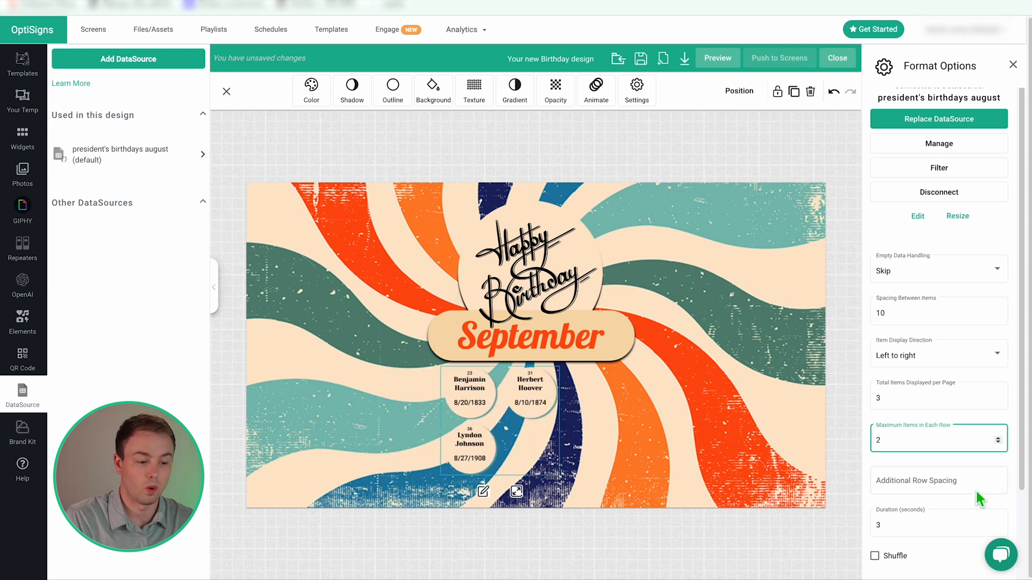
left_click(908, 480)
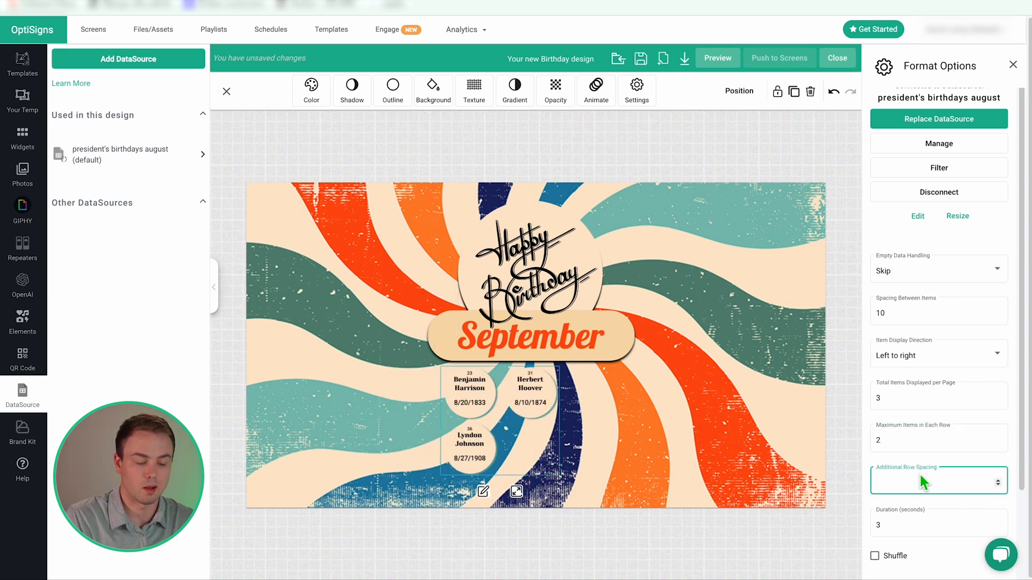
type("200")
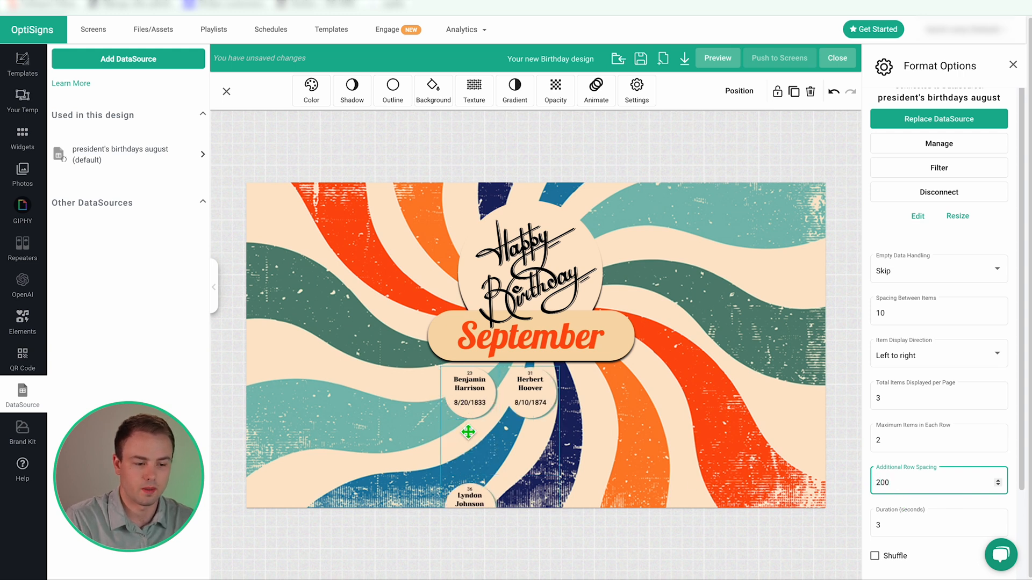
double_click(896, 486)
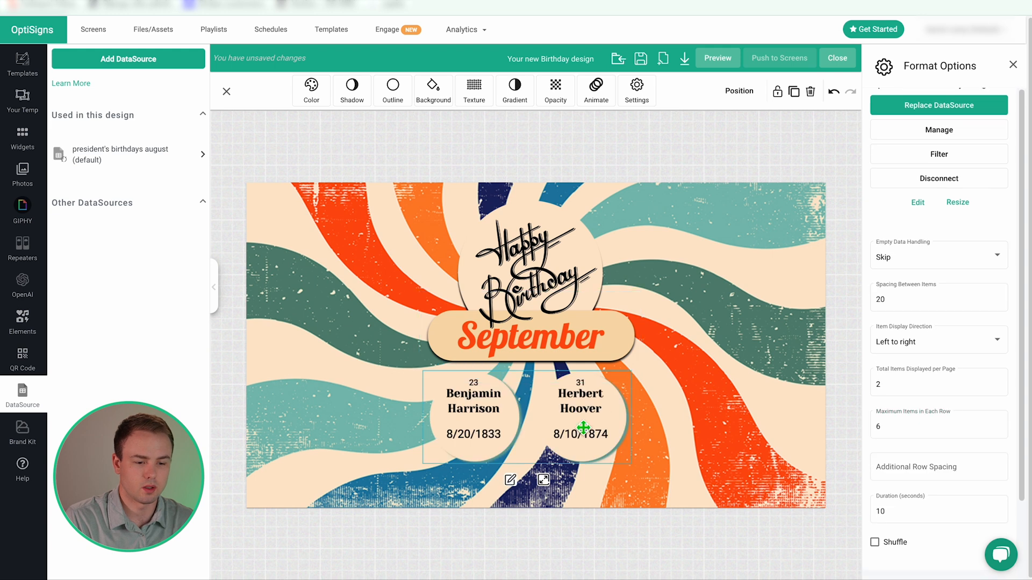
left_click_drag(568, 433, 572, 439)
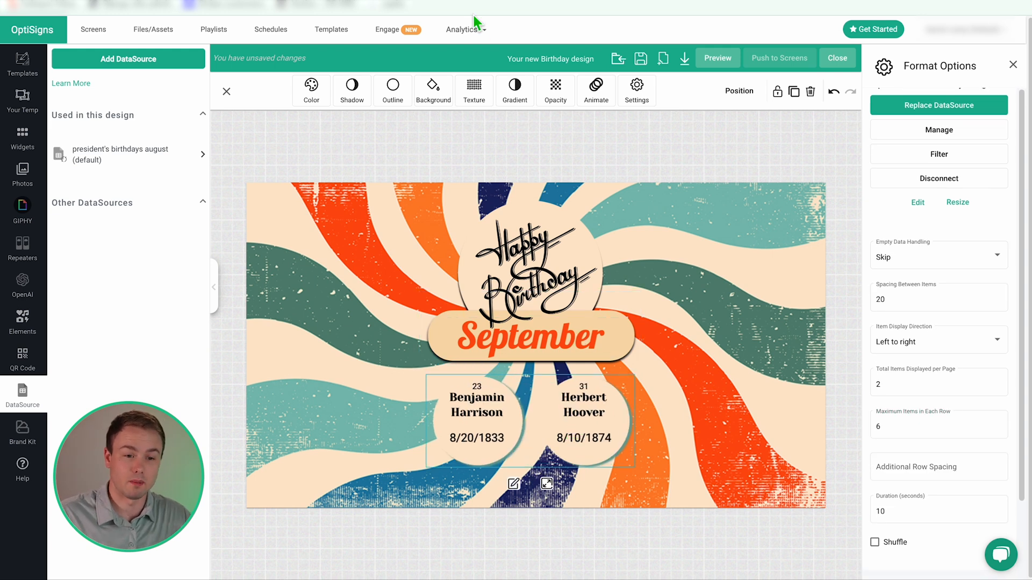
left_click(455, 1)
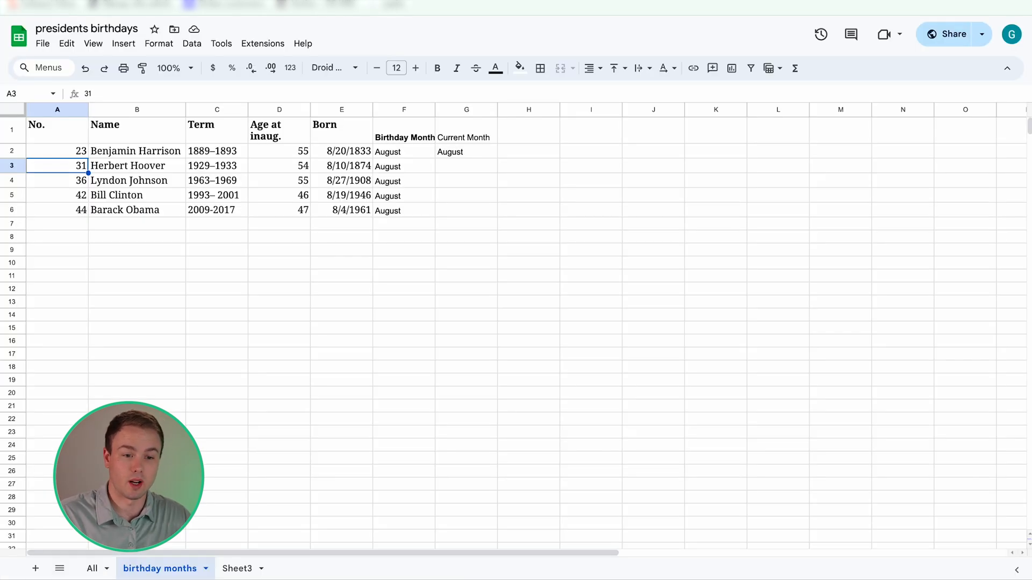
Review Benjamin Harrison's and Herbert Hoover's rows, then go back to OptiSigns.
left_click(114, 156)
left_click(121, 167)
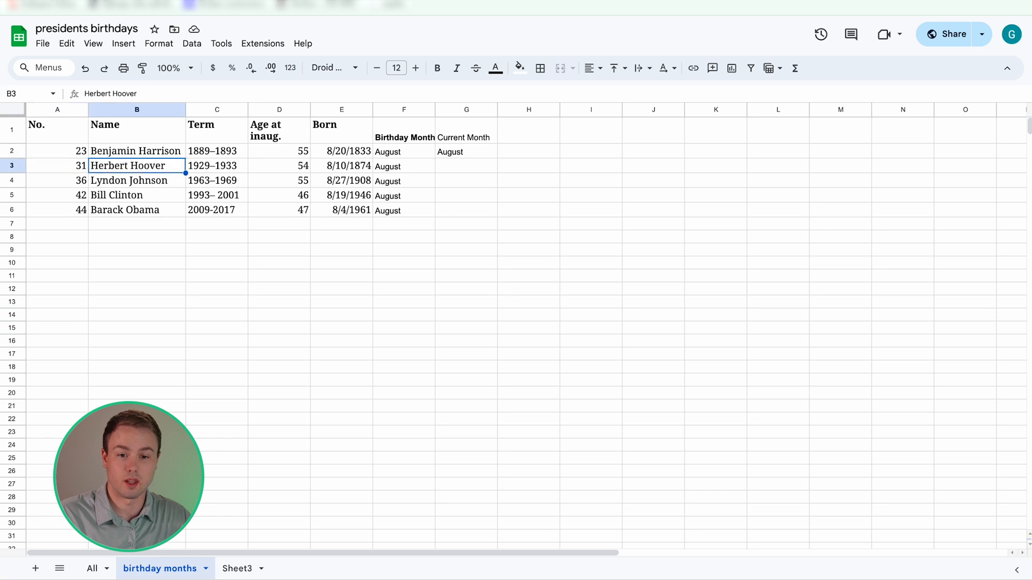
left_click(323, 1)
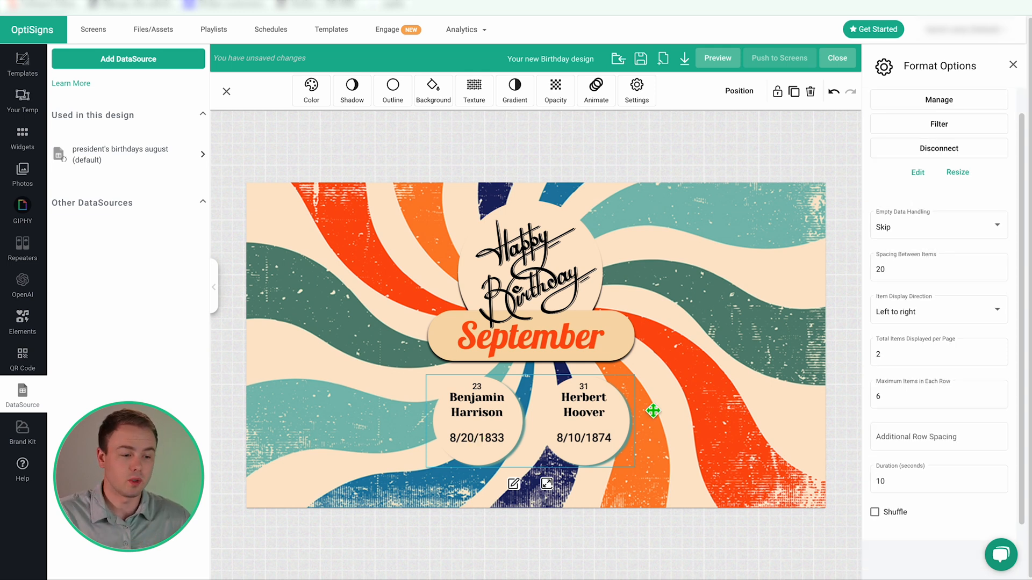
Set the page duration to 3 seconds and preview the design through Barack Obama.
left_click(892, 480)
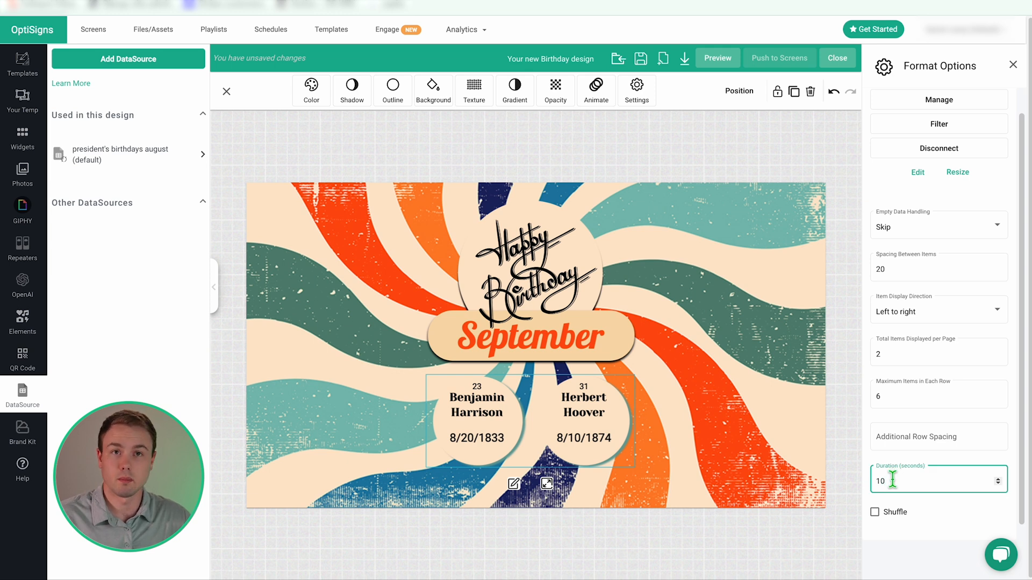
key("BackSpace")
key("BackSpace")
type("3")
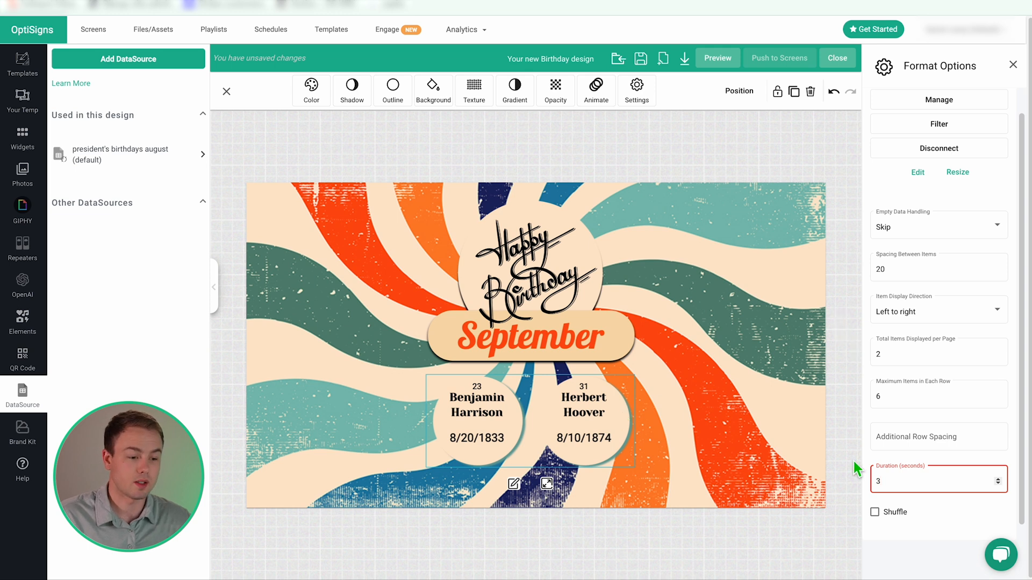
left_click(835, 442)
left_click(715, 60)
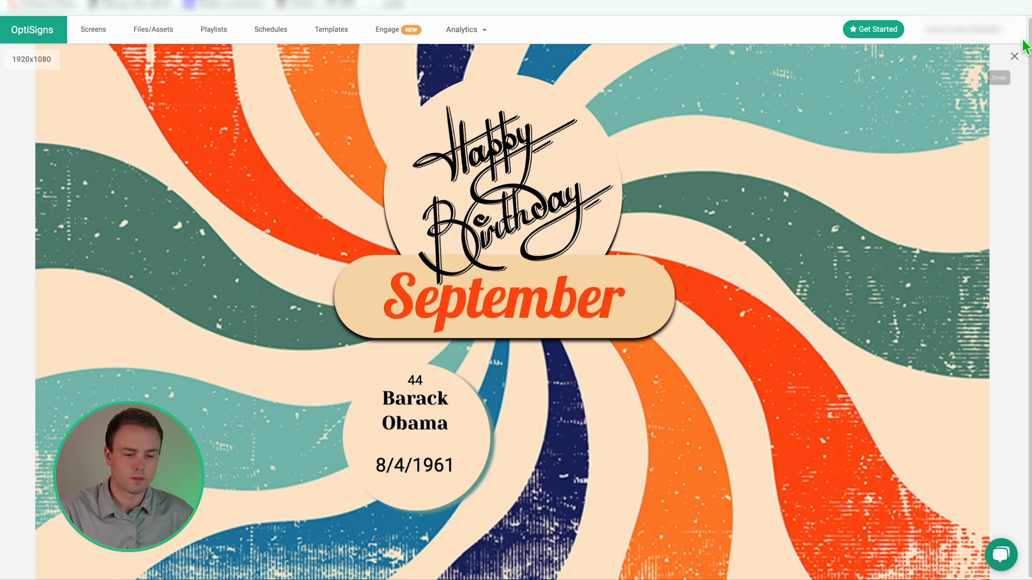
left_click(1014, 56)
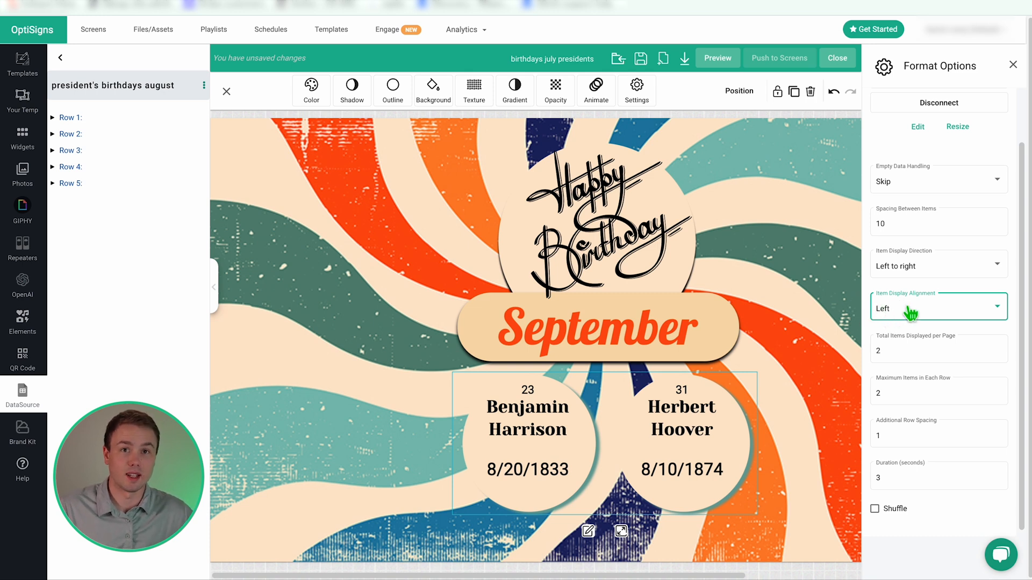
Try Center item alignment and preview how the birthday cards sit.
left_click(911, 313)
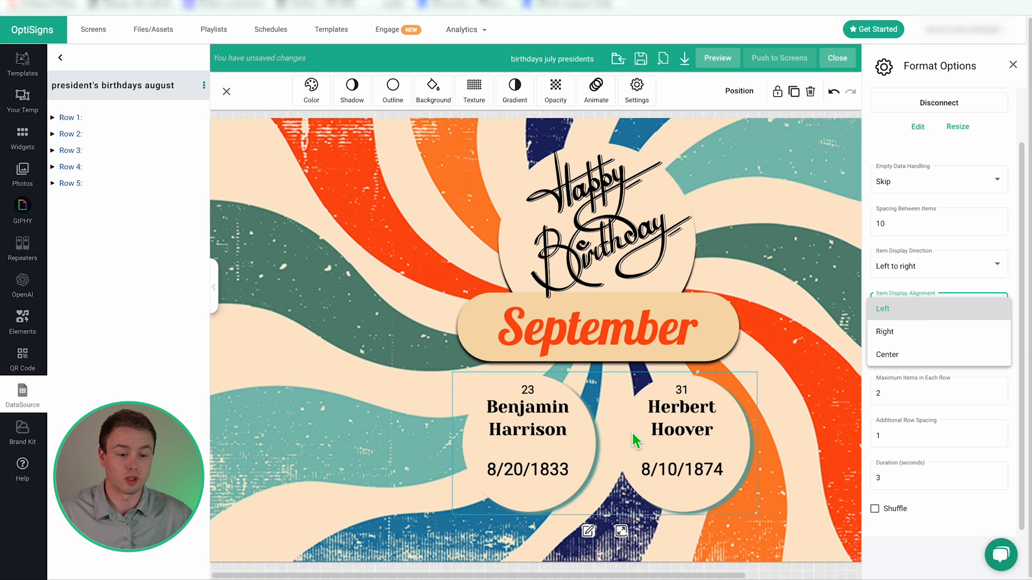
left_click(602, 411)
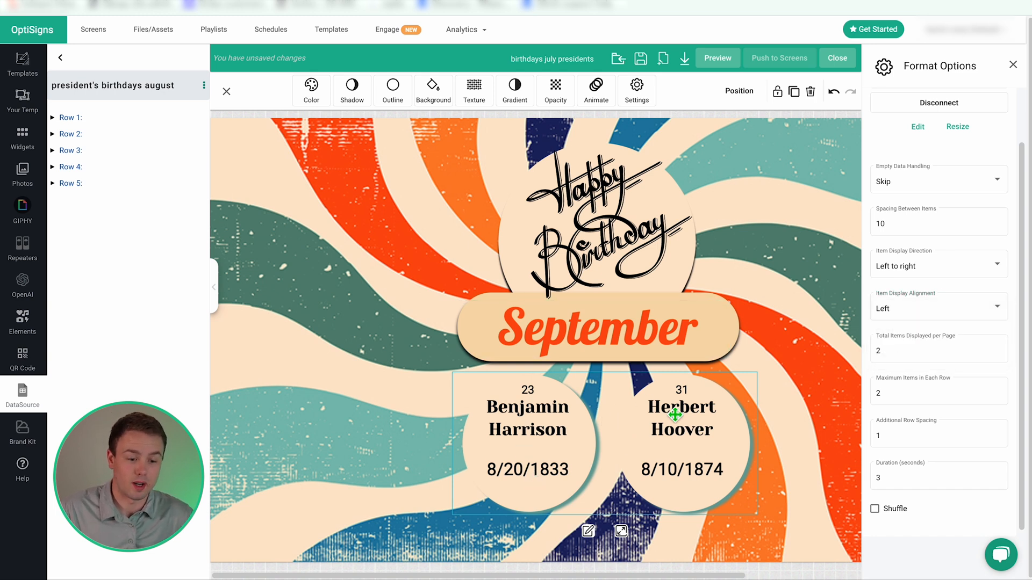
left_click(920, 312)
left_click(912, 354)
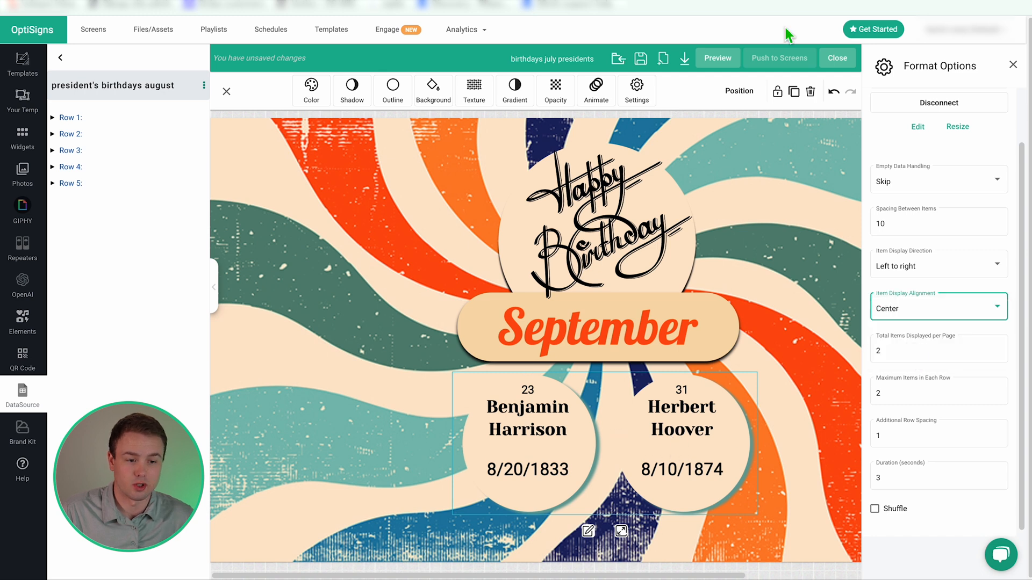
left_click(709, 61)
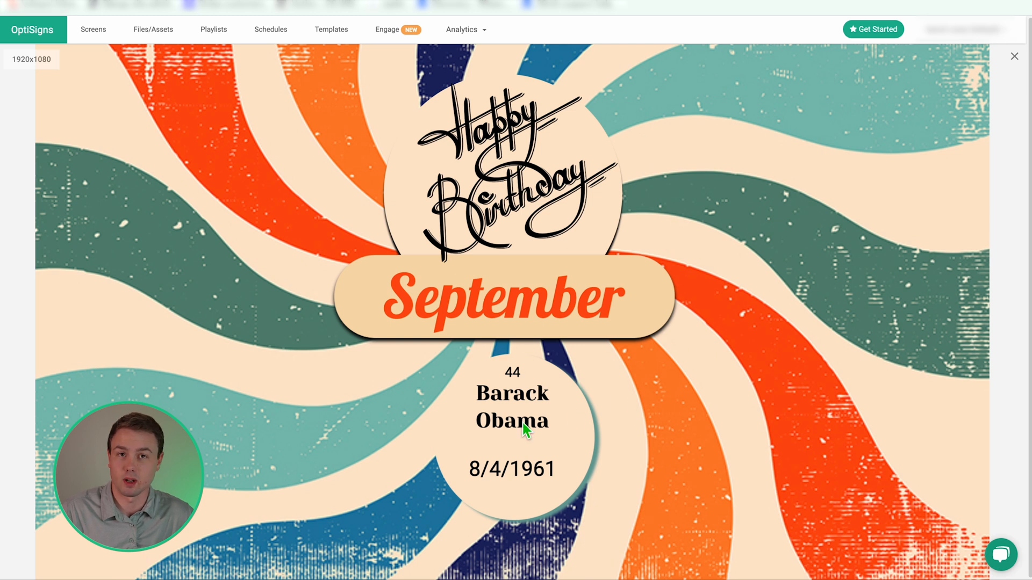
left_click(1014, 56)
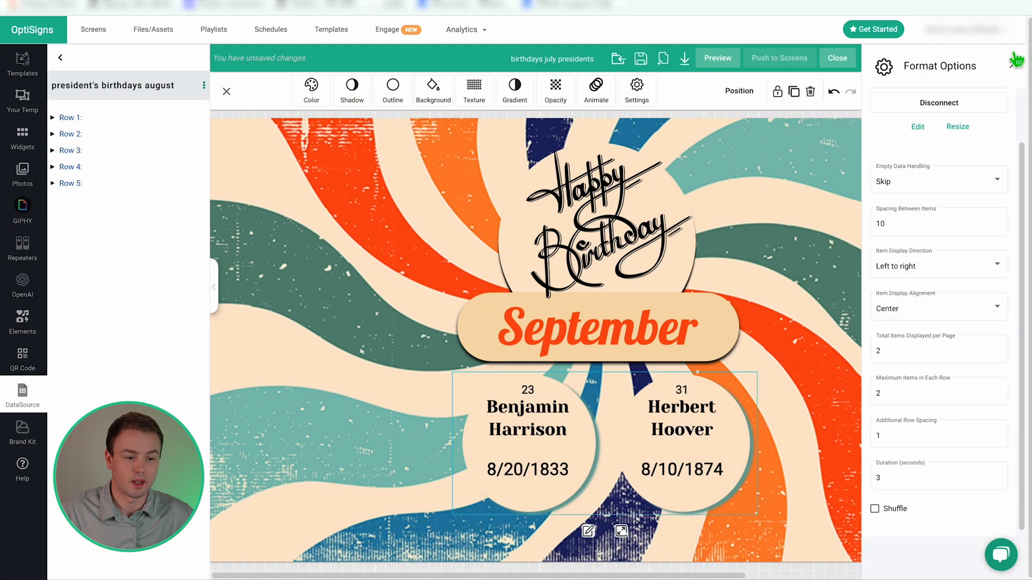
Switch item alignment to Right and preview the lone Obama card.
left_click(940, 317)
left_click(913, 284)
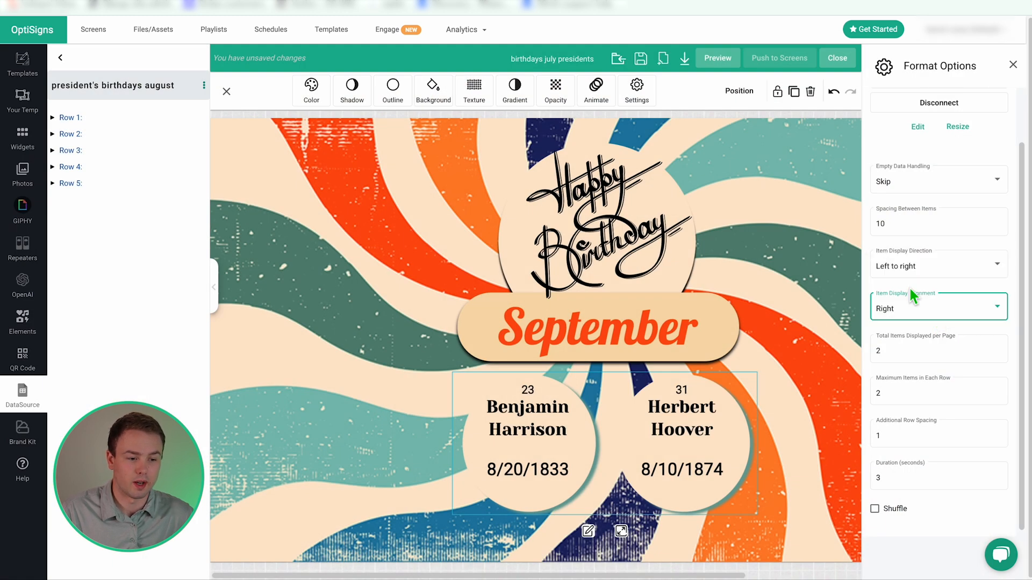
left_click(718, 58)
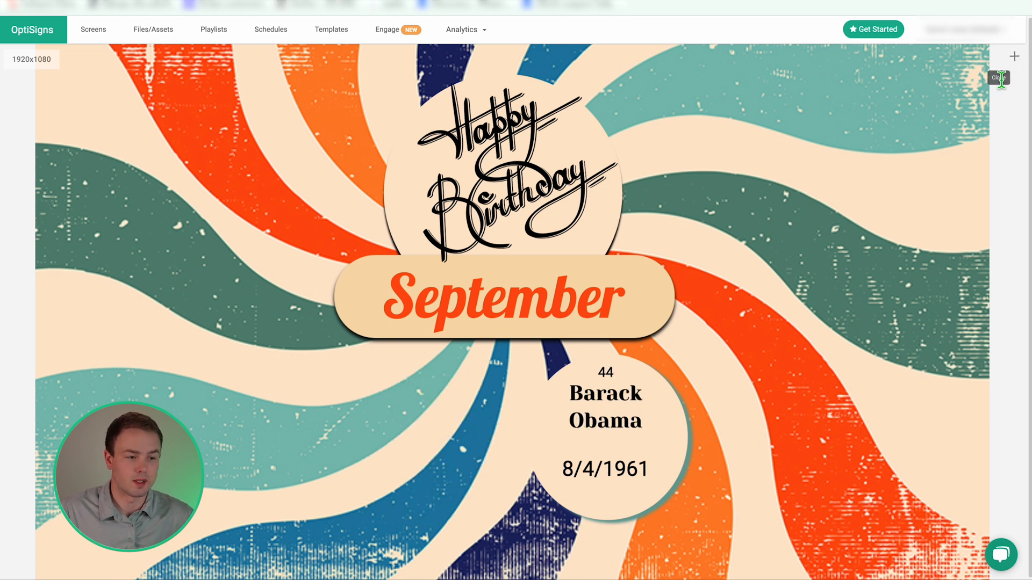
left_click(1014, 56)
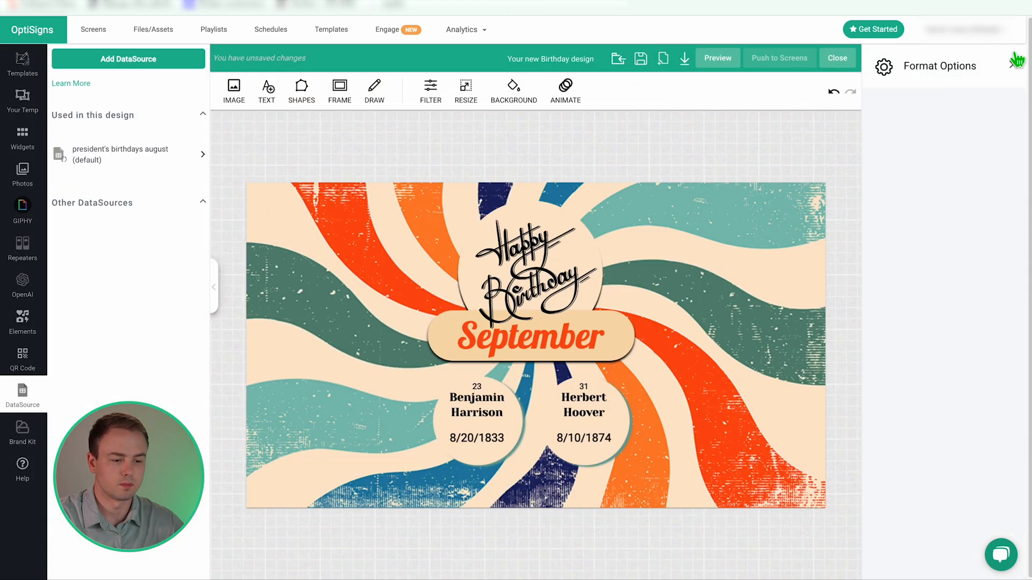
Expand the birthday card to one president per page, then switch to the spreadsheet.
left_click(557, 426)
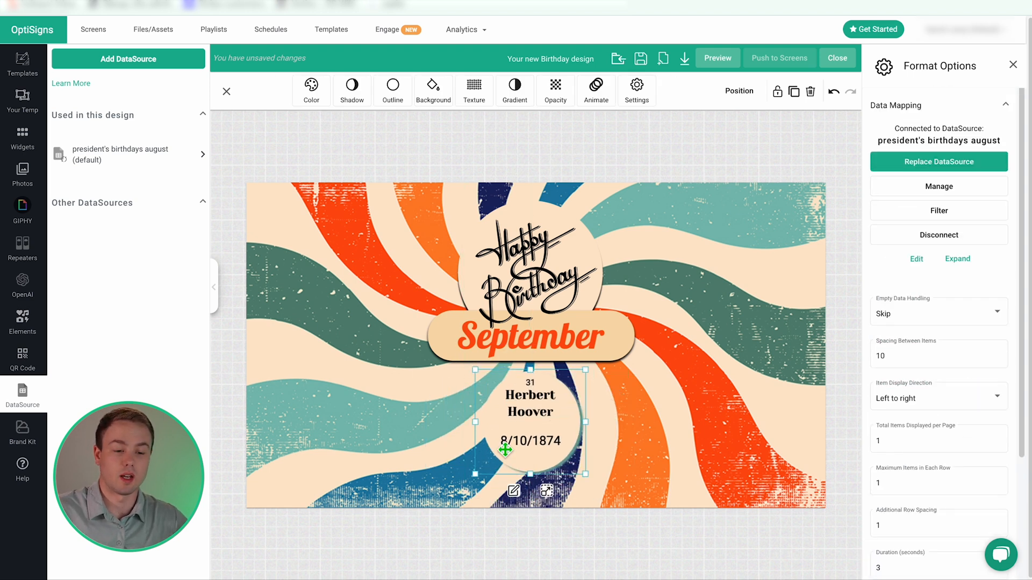
left_click(546, 492)
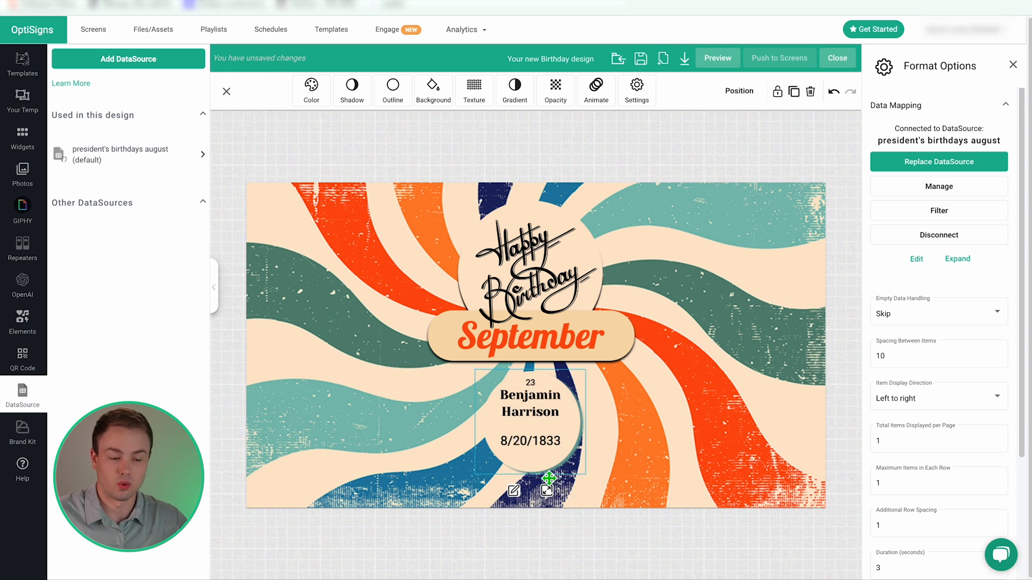
left_click(1013, 64)
left_click(622, 346)
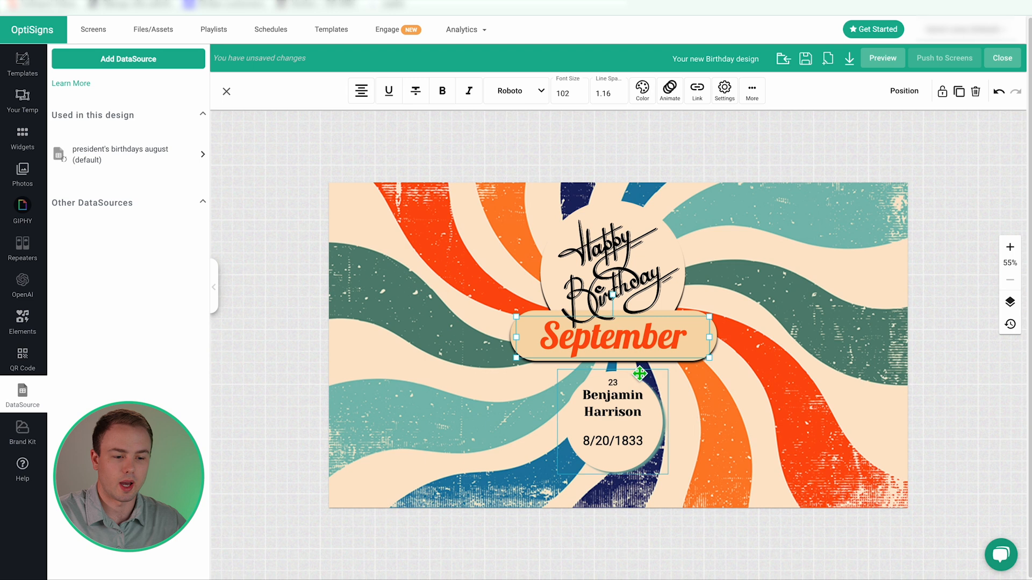
key("ctrl+Tab")
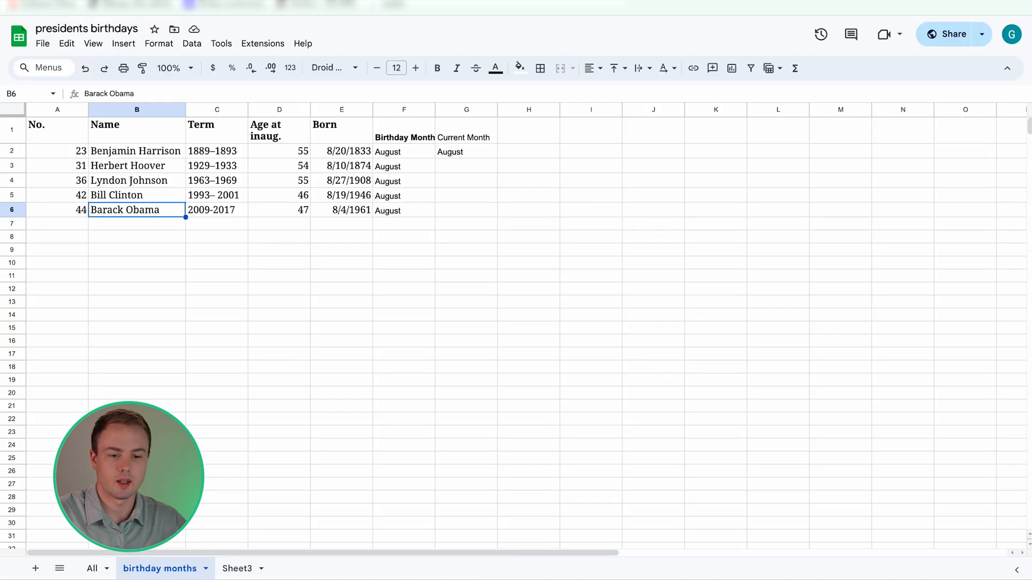
Confirm cell G2's Current Month reads August.
left_click(461, 152)
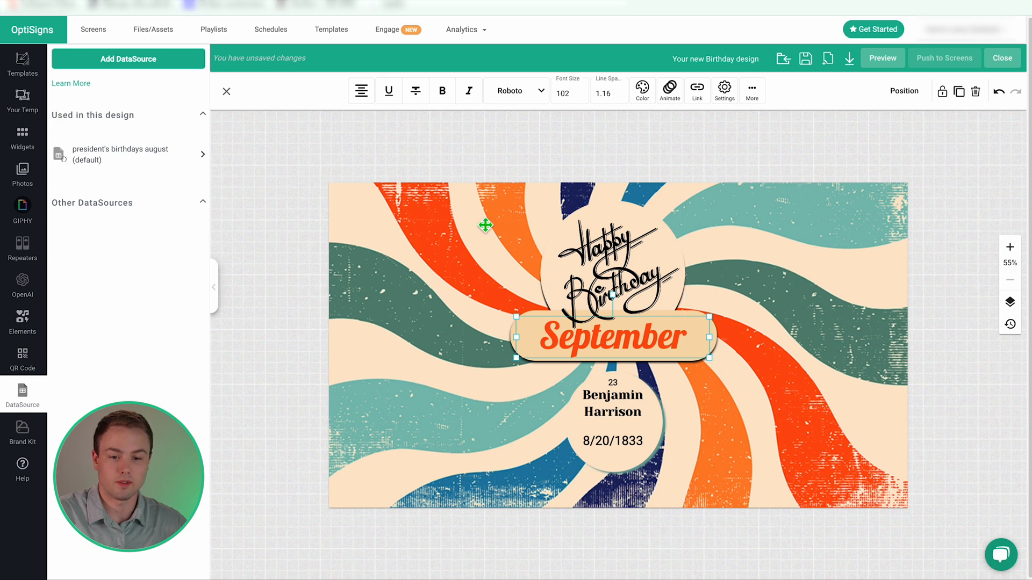
Bind the Current Month field from the august data rows to the September banner.
left_click(194, 157)
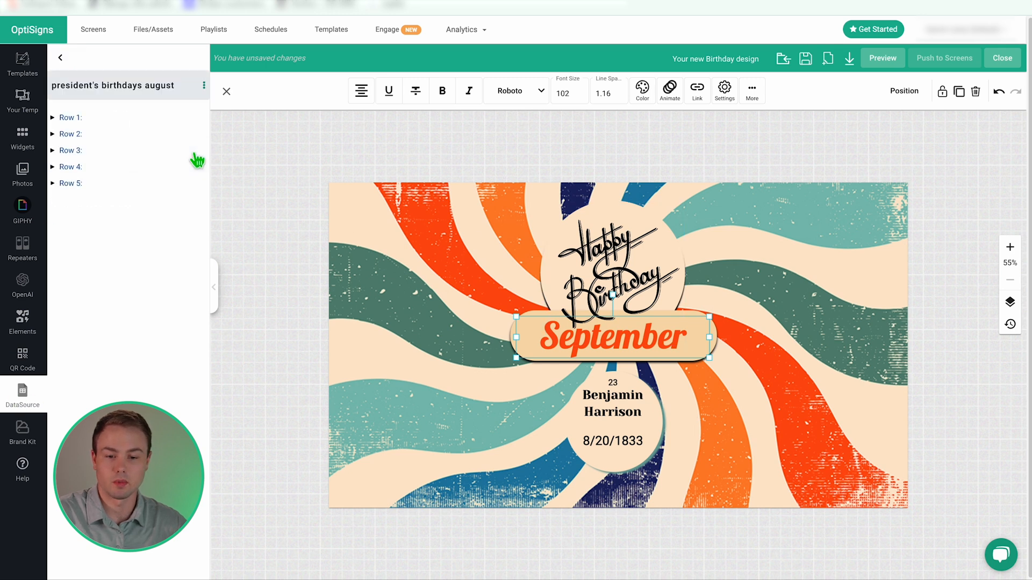
left_click(54, 118)
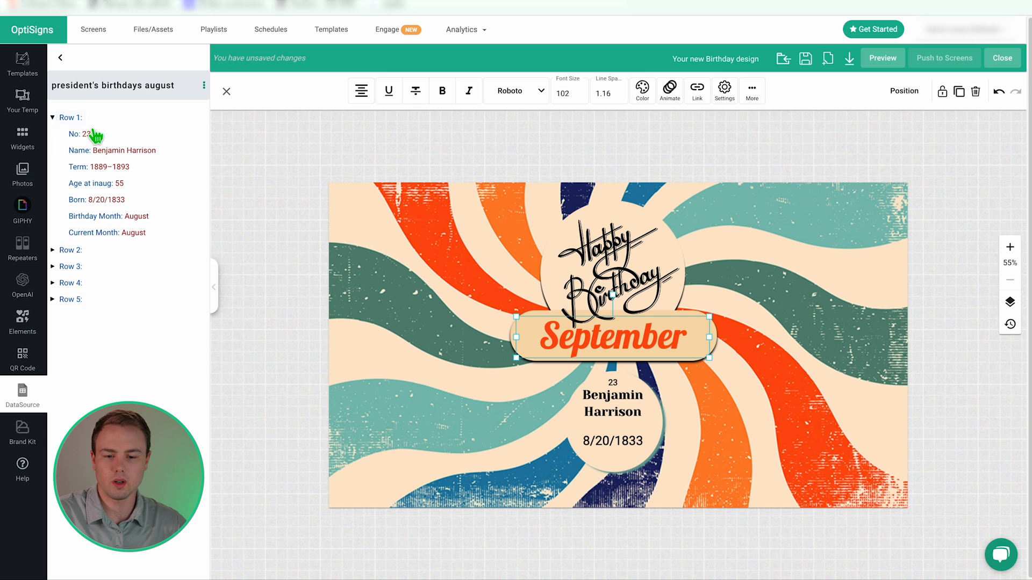
left_click(53, 251)
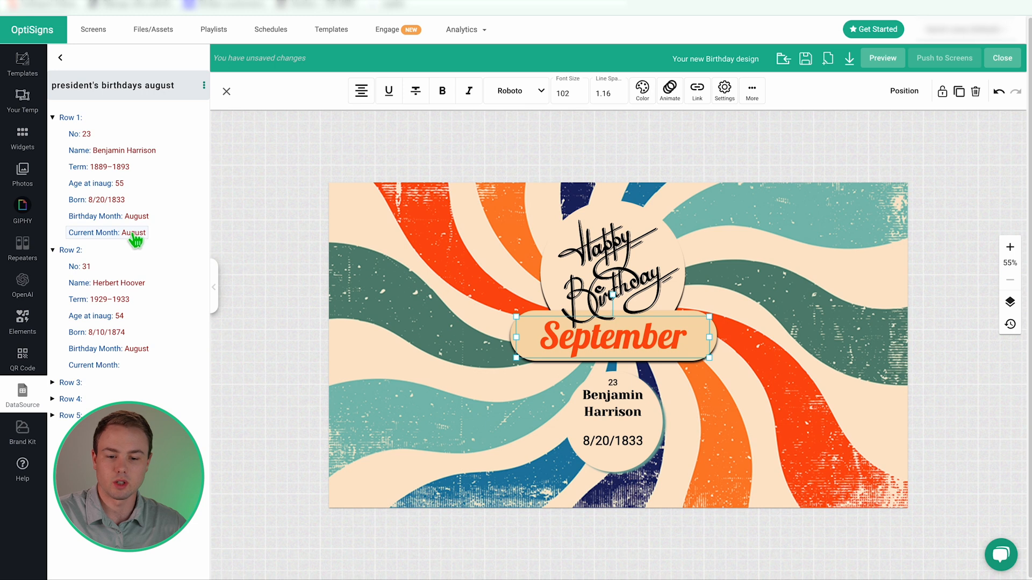
left_click_drag(99, 243, 605, 348)
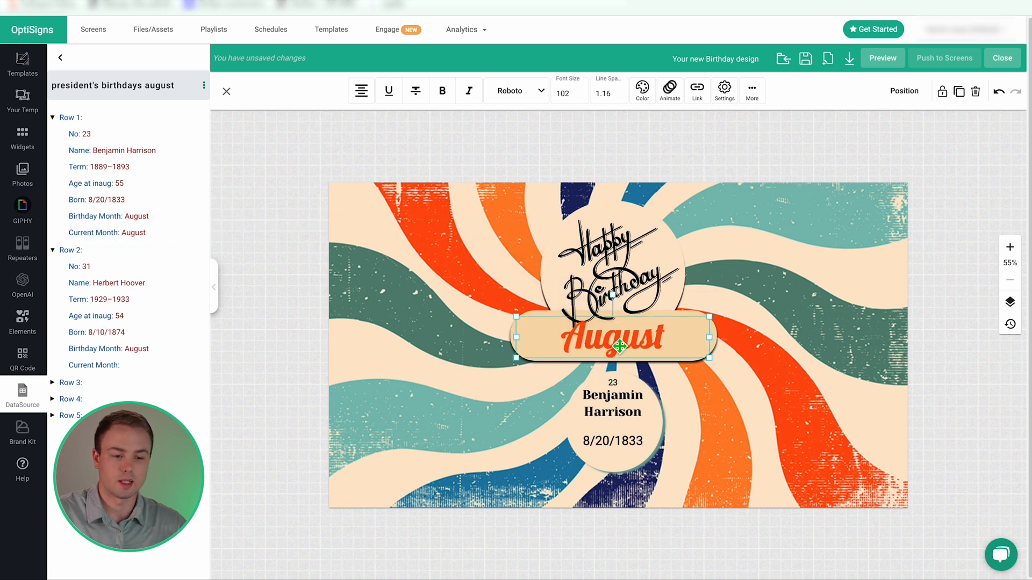
Check the banner now reads August and open the name circle's Repeater Editor.
left_click(622, 342)
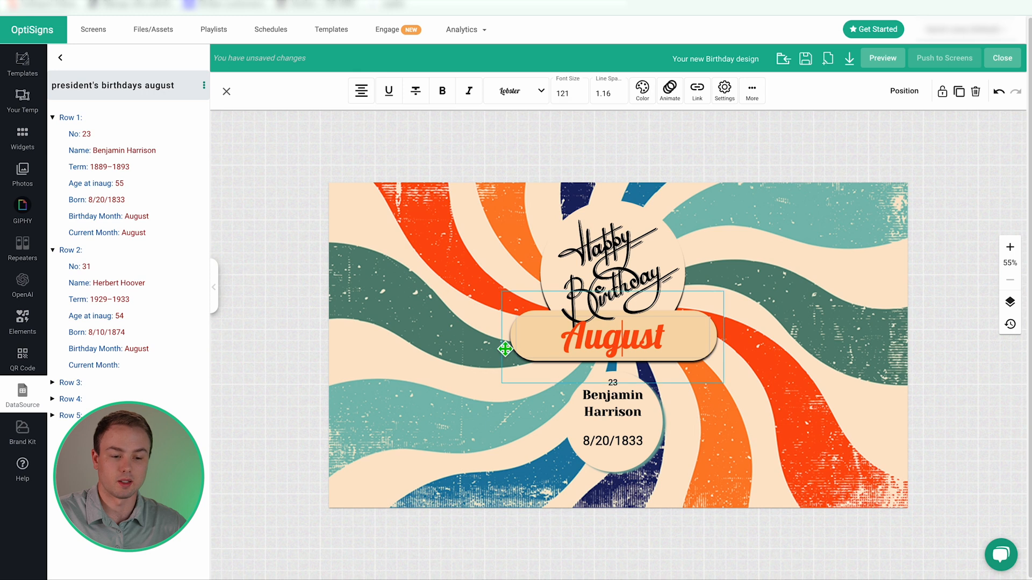
left_click(762, 343)
double_click(653, 343)
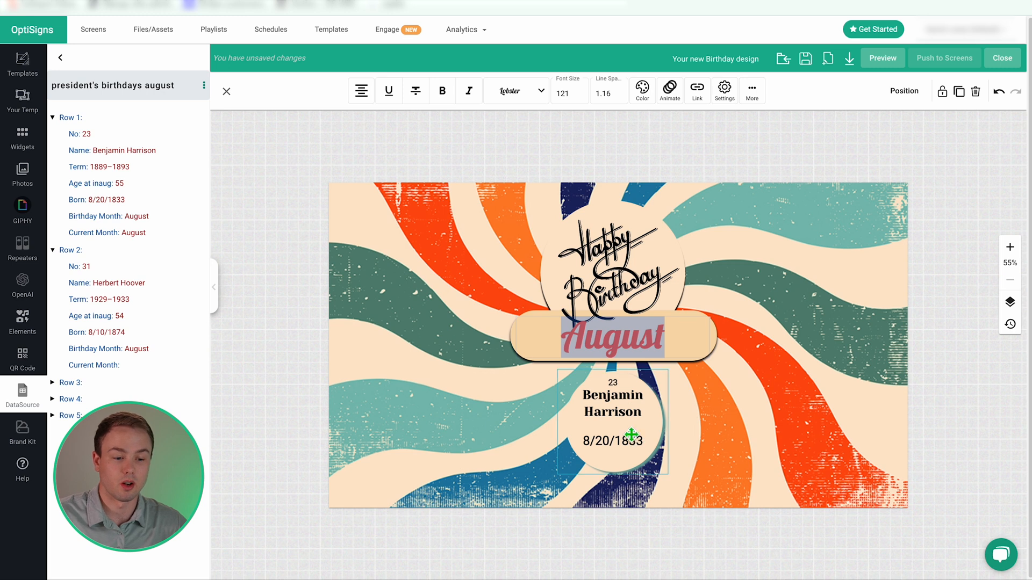
left_click(618, 410)
double_click(621, 403)
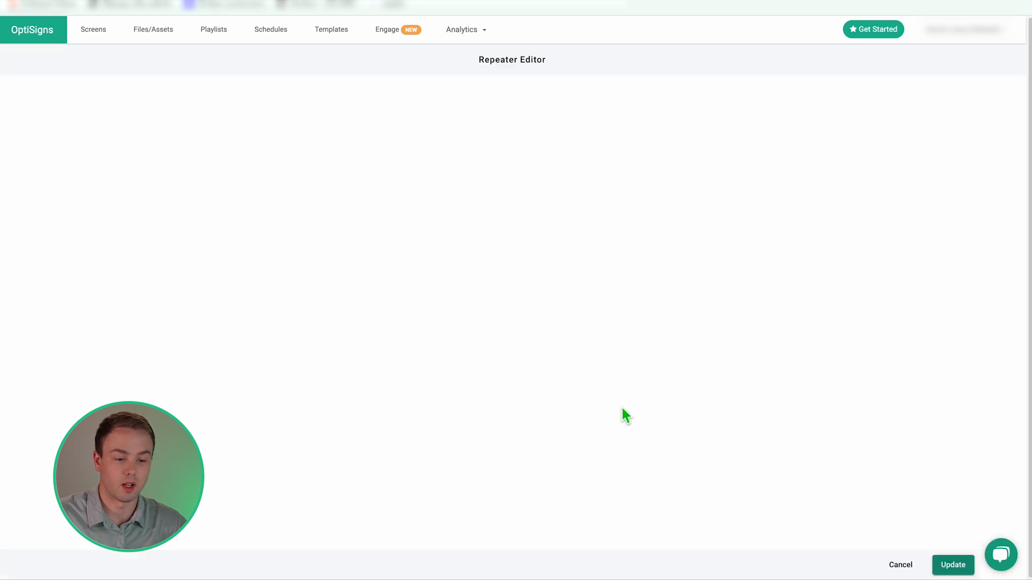
Cancel the Repeater Editor and select the August banner and its text.
left_click(899, 563)
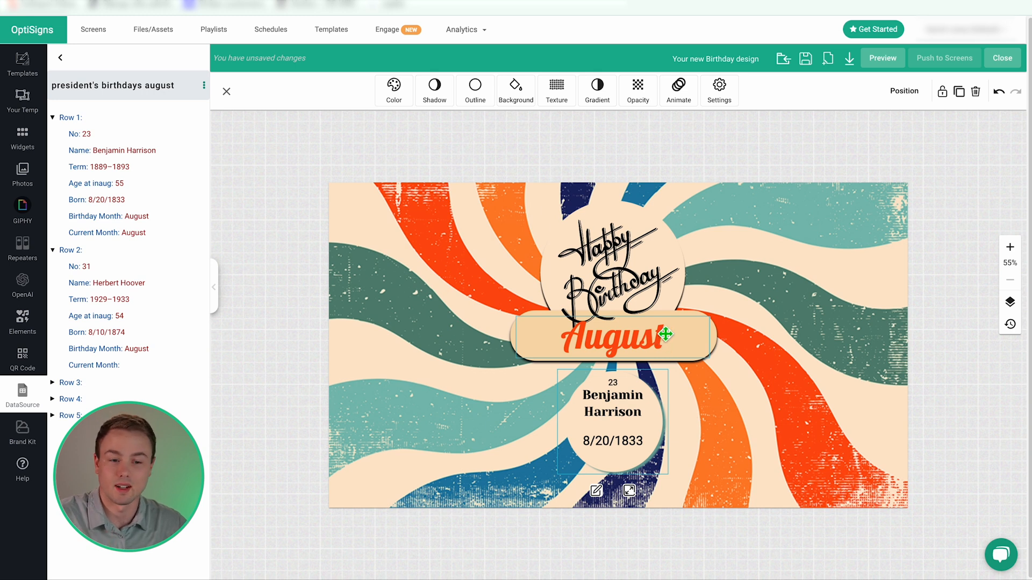
left_click(619, 412)
left_click(636, 345)
left_click(638, 344)
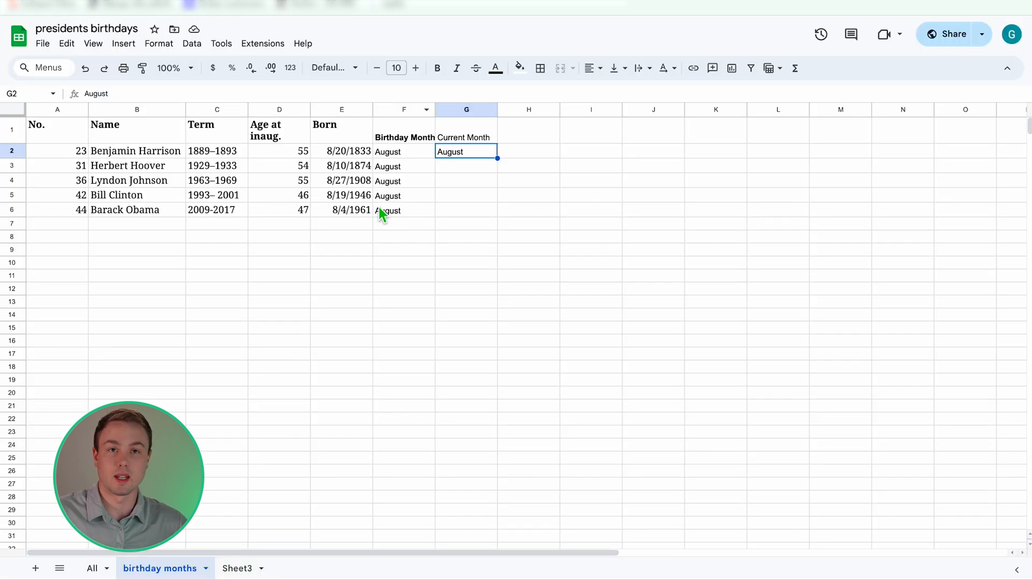
Copy the four July presidents' rows from the All sheet into the birthday months sheet.
left_click(100, 155)
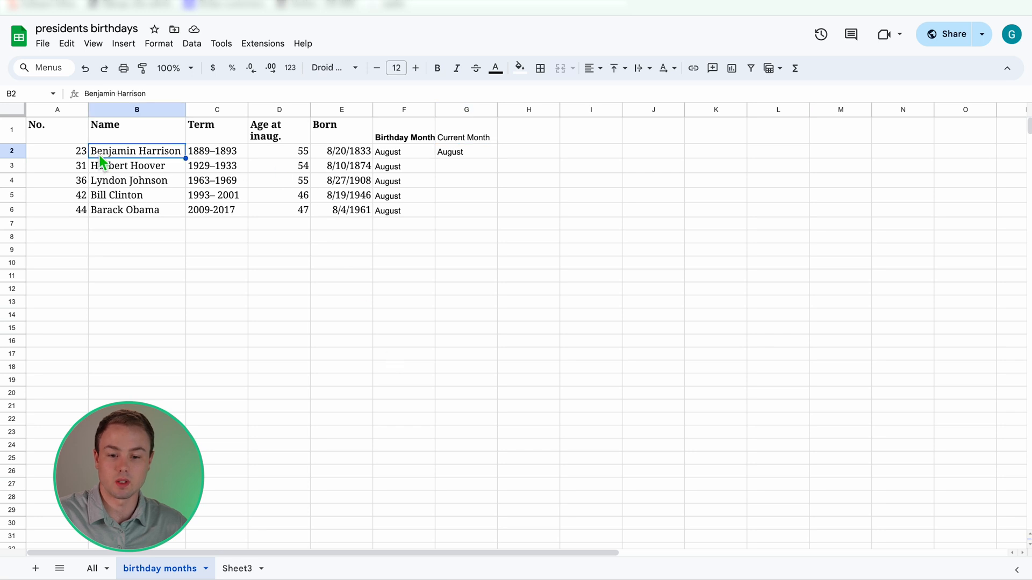
left_click(90, 569)
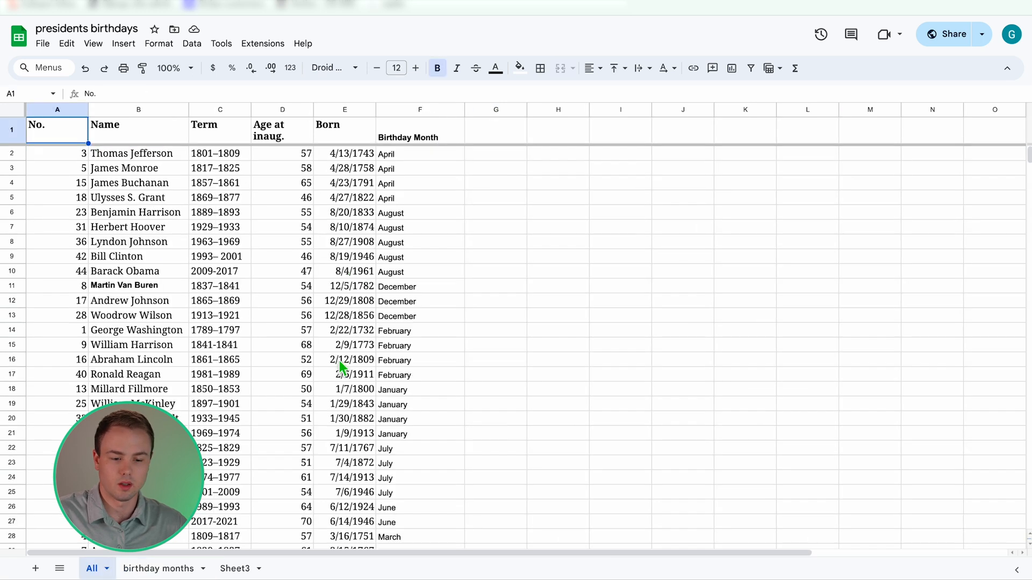
left_click_drag(12, 448, 11, 492)
key("ctrl+c")
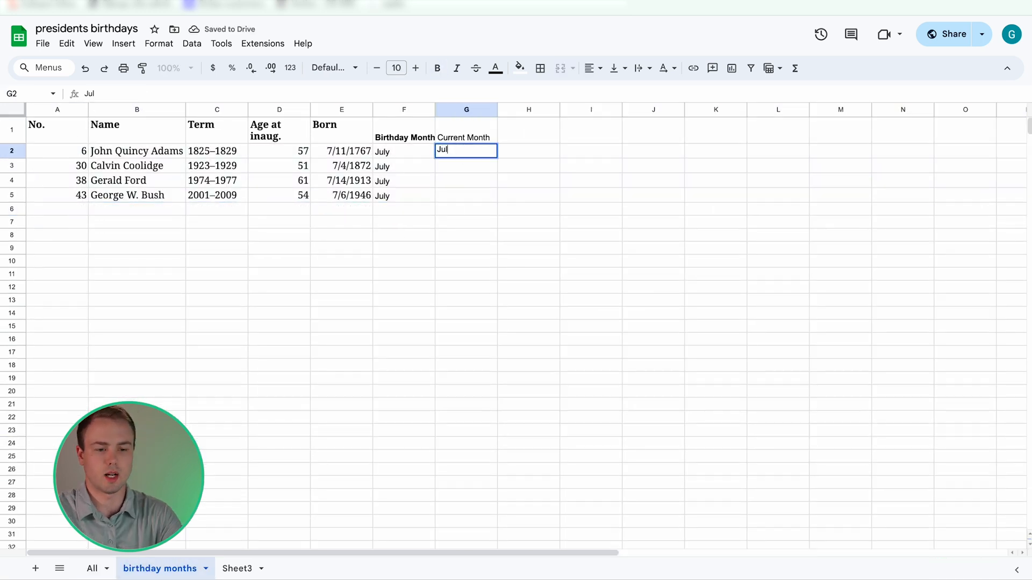
type("y")
left_click(465, 246)
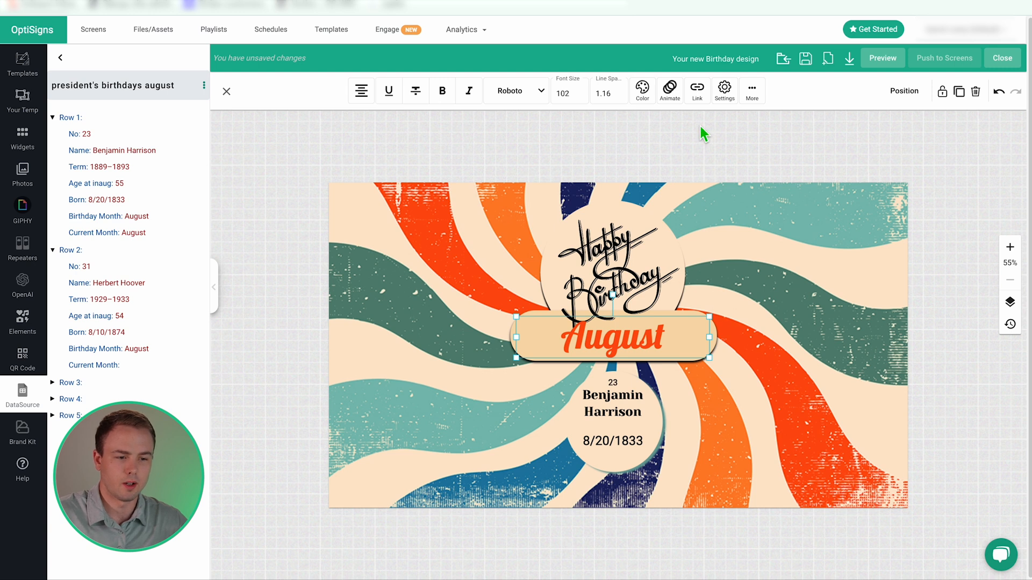
left_click(422, 344)
Nudge the Happy Birthday graphic up and reopen the president's birthdays august rows.
left_click_drag(607, 295, 611, 280)
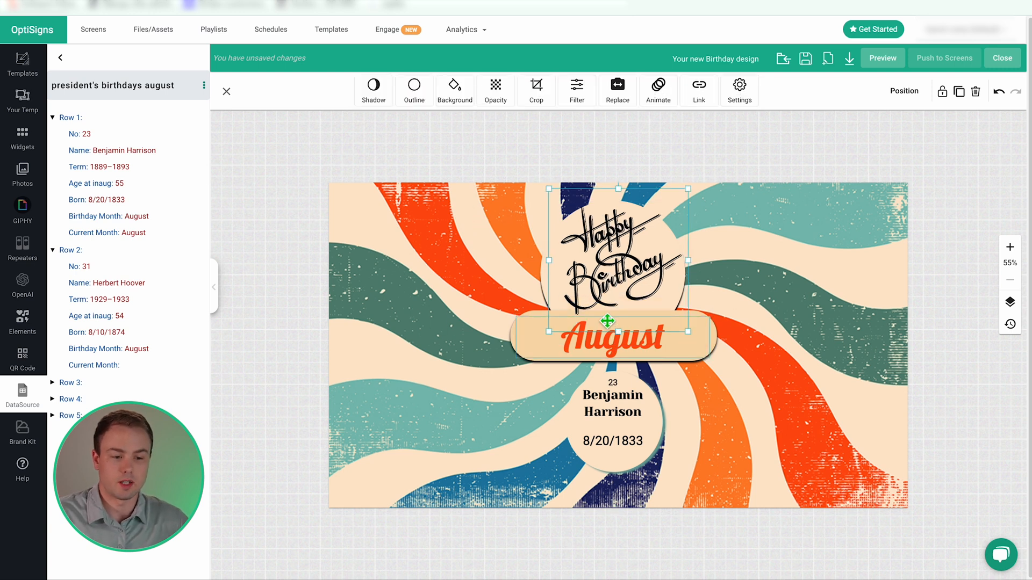
left_click(60, 58)
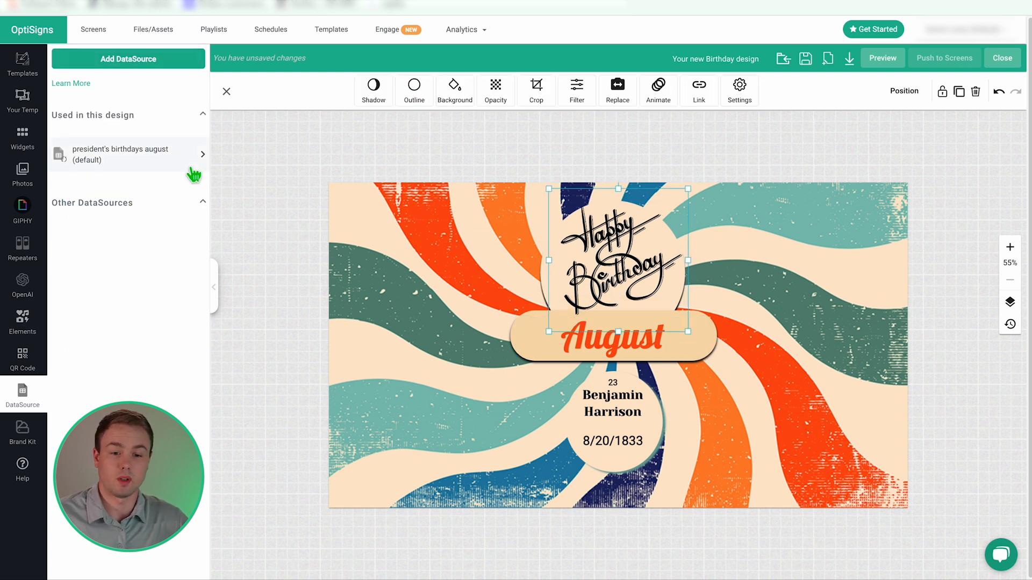
left_click(476, 327)
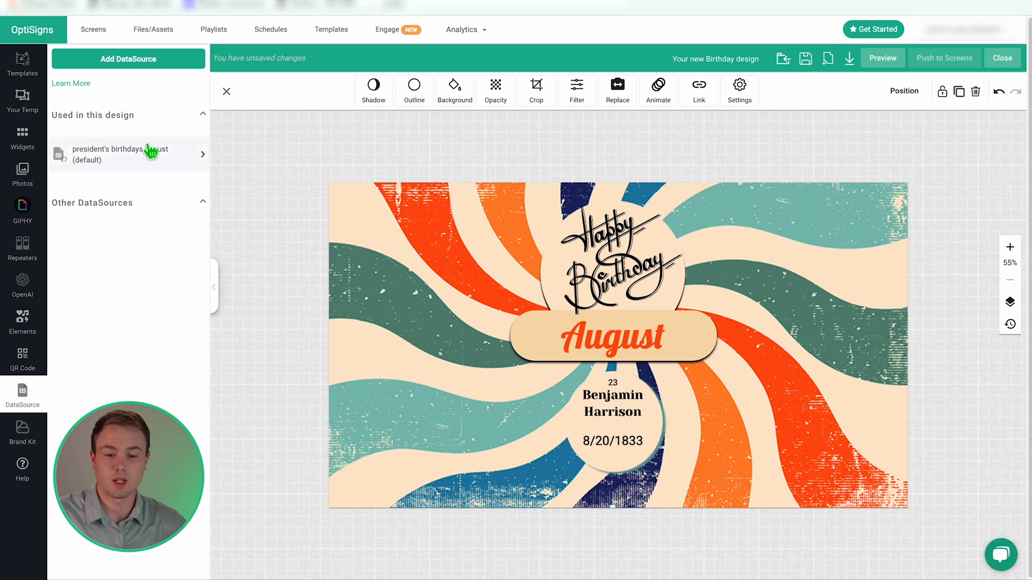
left_click(204, 160)
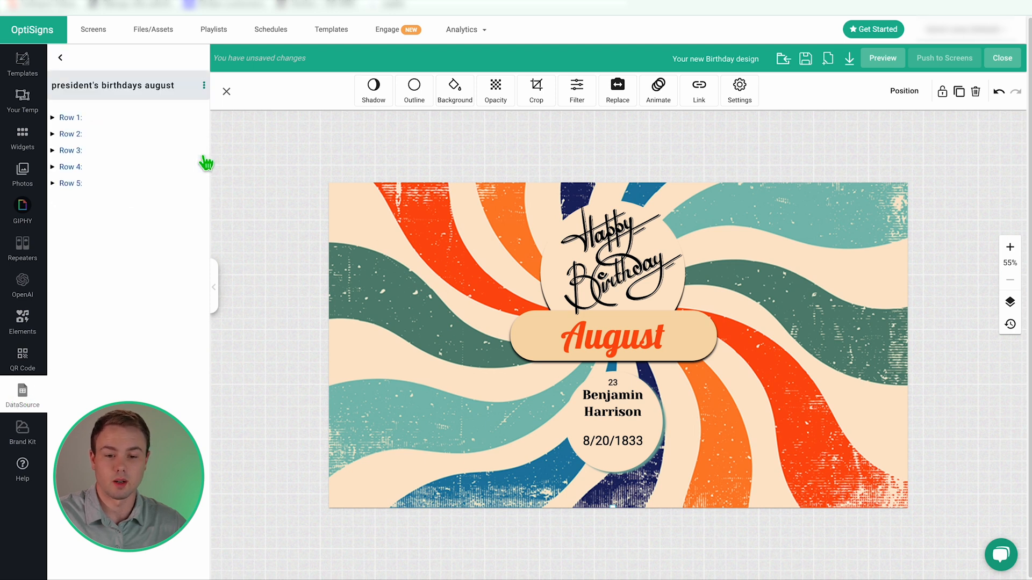
Run Sync Now from the birthdays data source's settings, then close the settings.
left_click(205, 87)
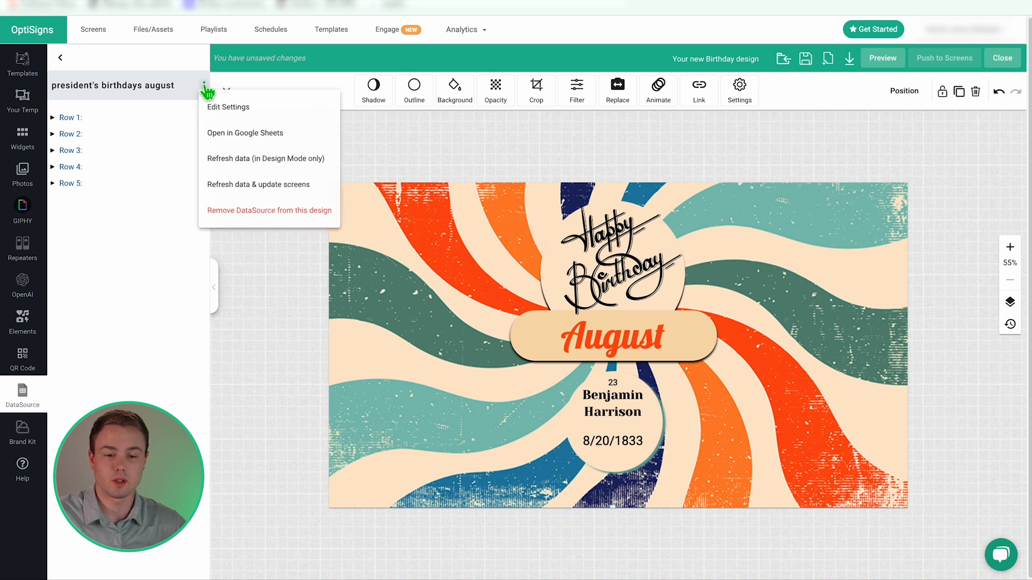
left_click(255, 111)
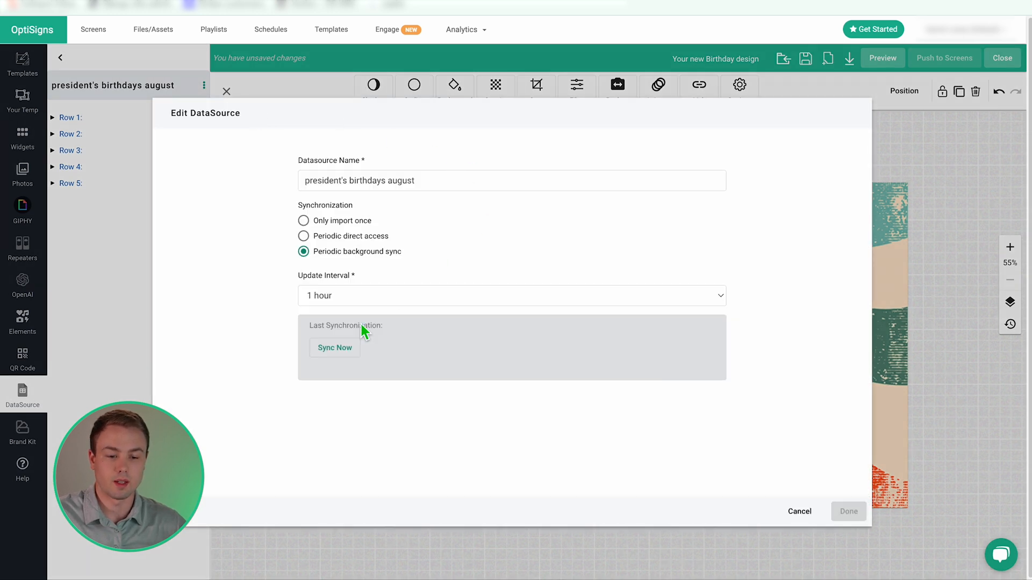
left_click(329, 353)
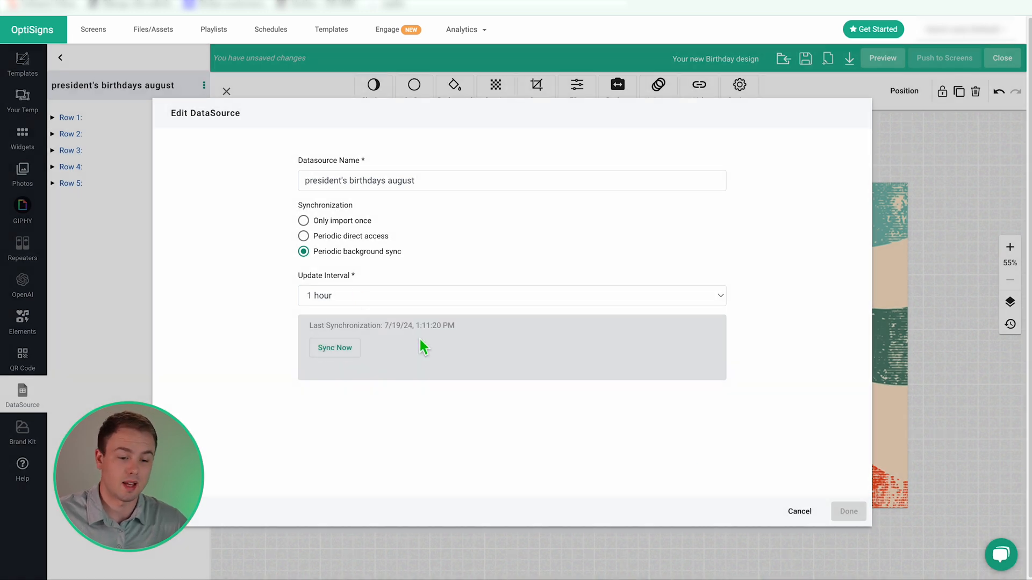
left_click(798, 514)
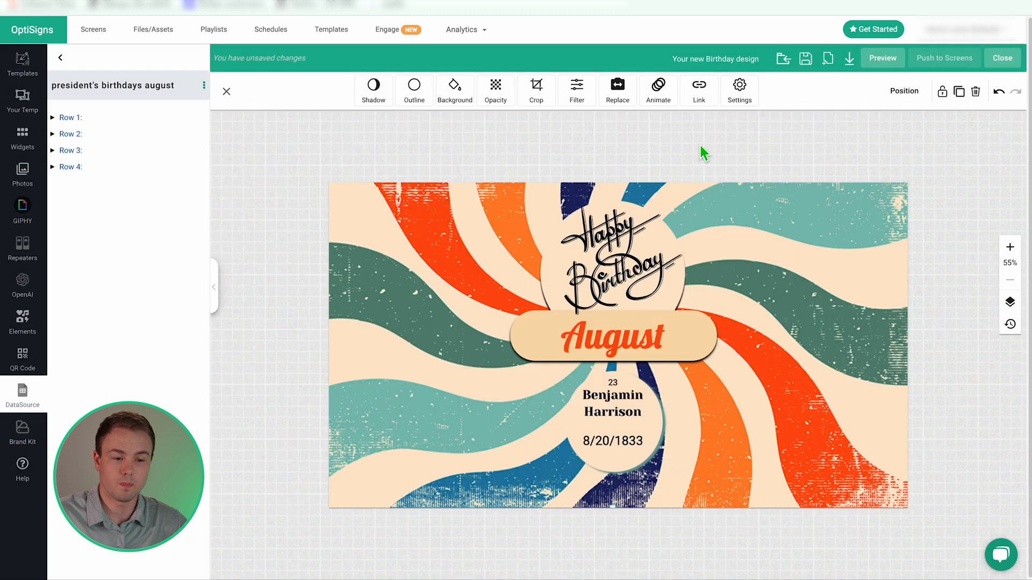
Refresh the design's data so the banner shows July and John Quincy Adams, then compare with the spreadsheet.
left_click(204, 88)
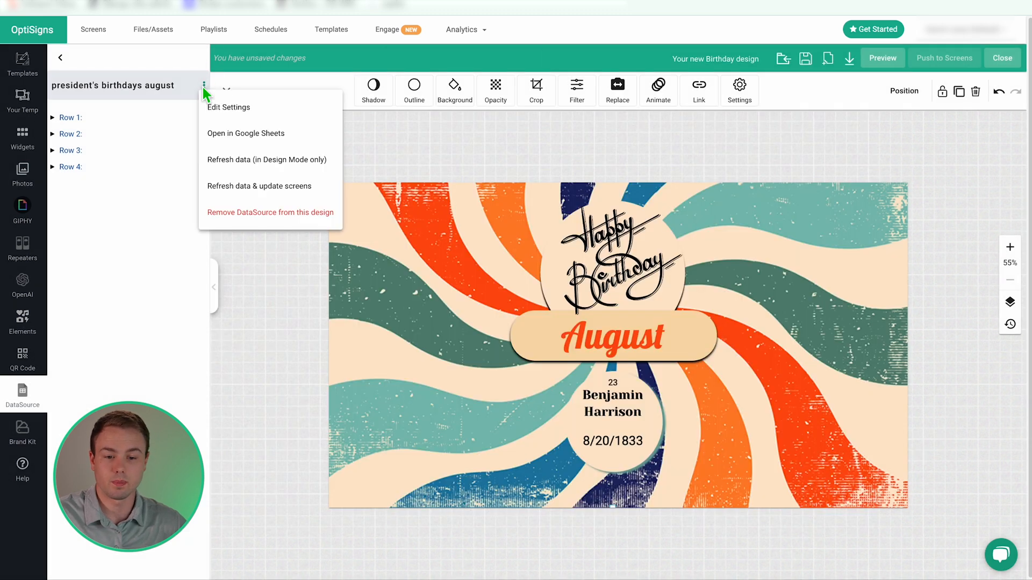
left_click(266, 168)
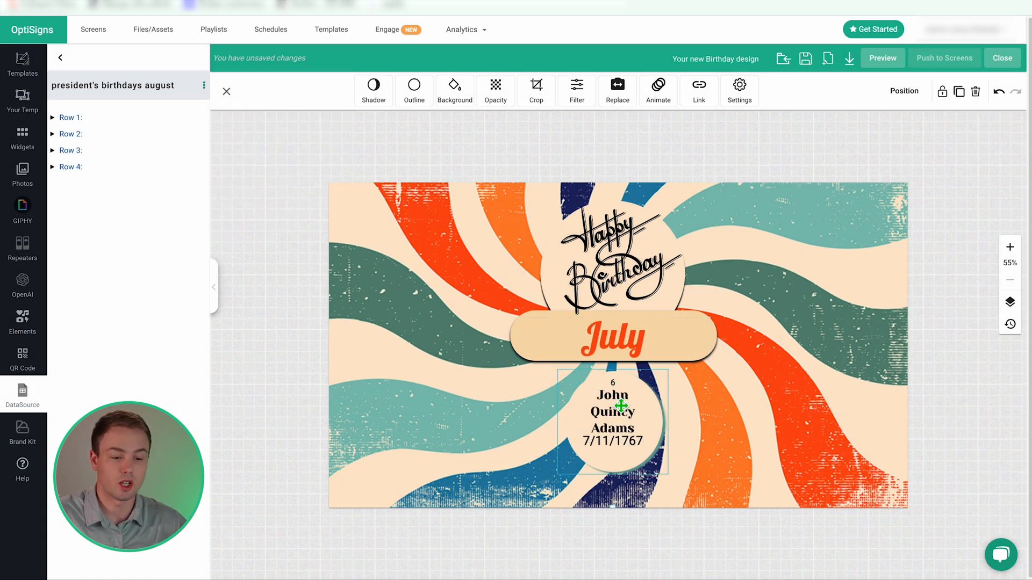
left_click(619, 430)
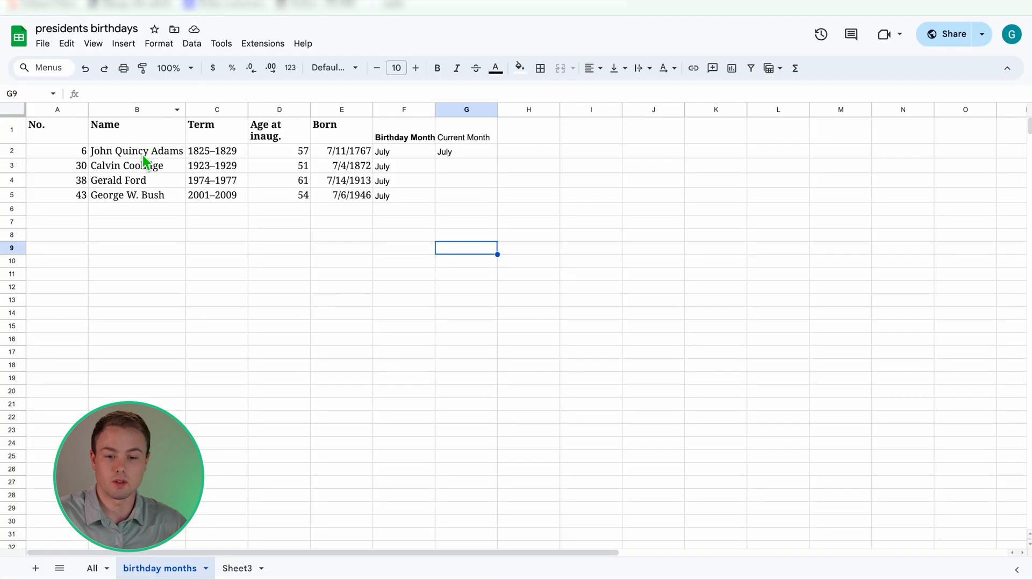
left_click(142, 154)
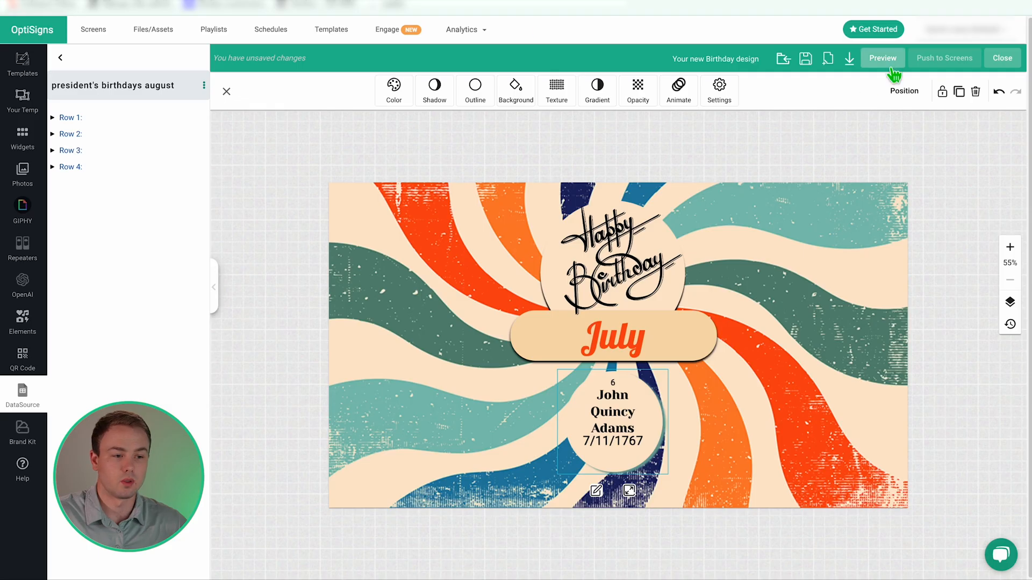
Preview the July birthday design full screen.
left_click(886, 59)
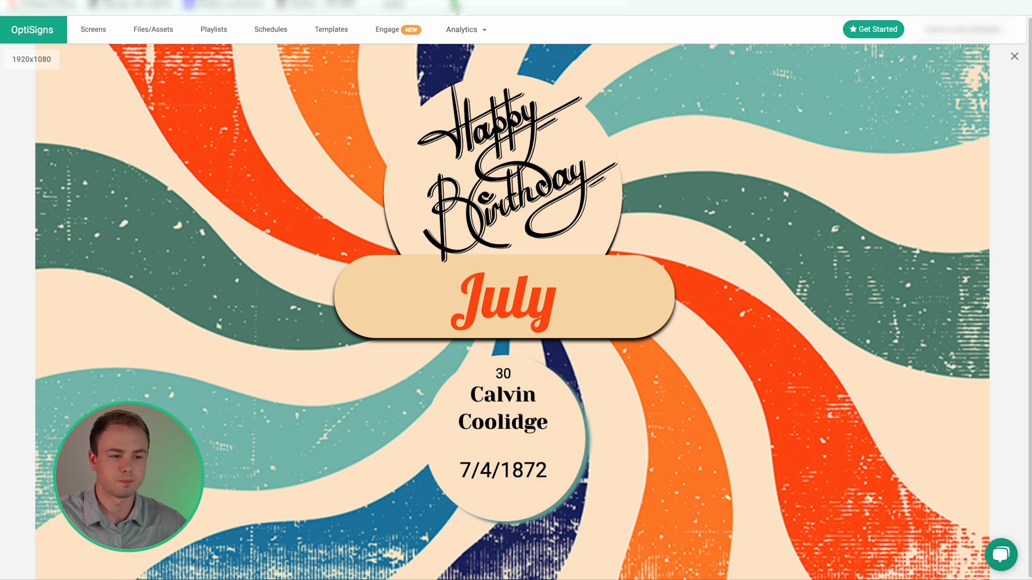
Rename the design to 'birthdays july presidents', save it, and close it.
left_click(1014, 56)
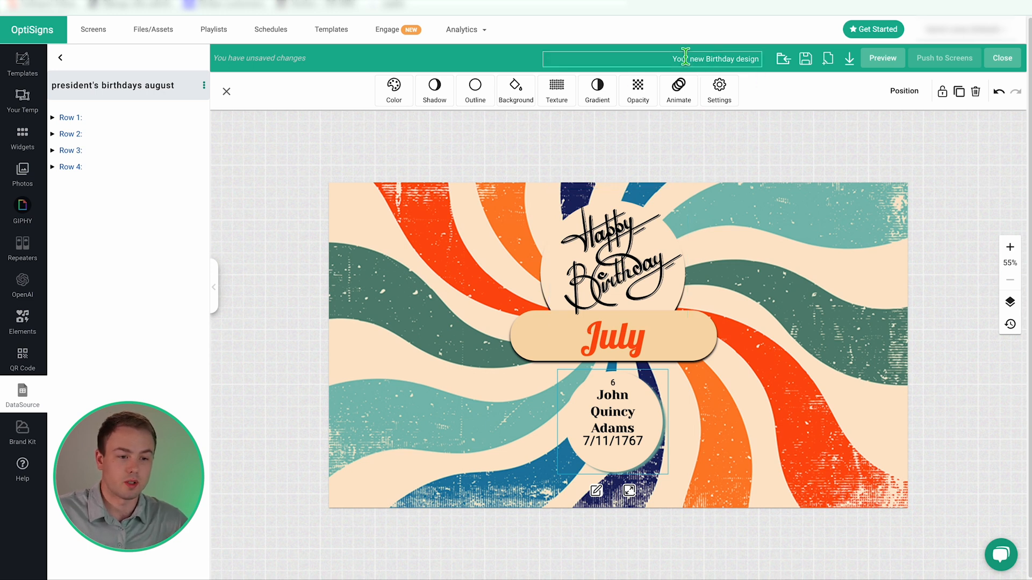
triple_click(727, 59)
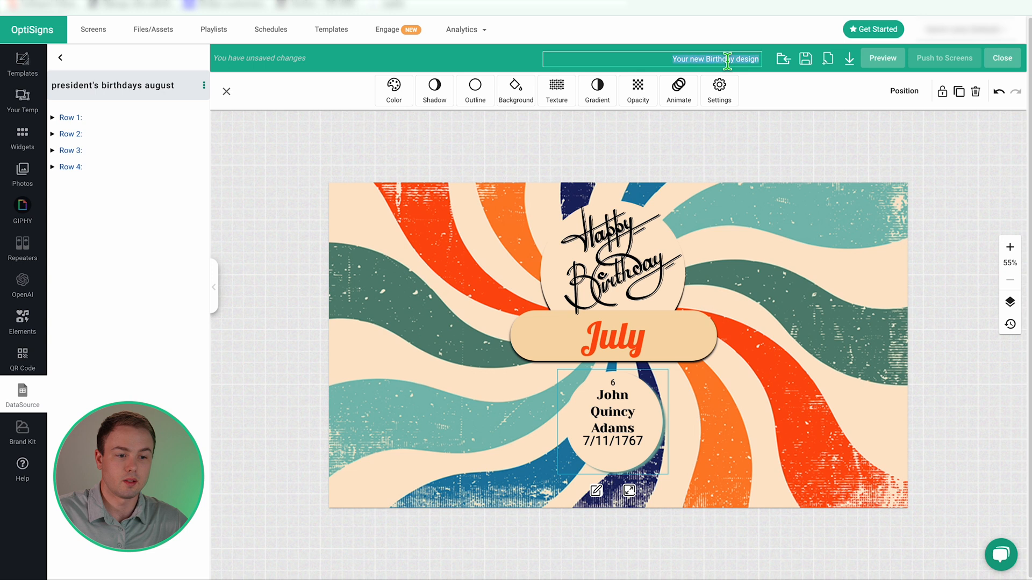
type("birthdays july presidents")
left_click(798, 79)
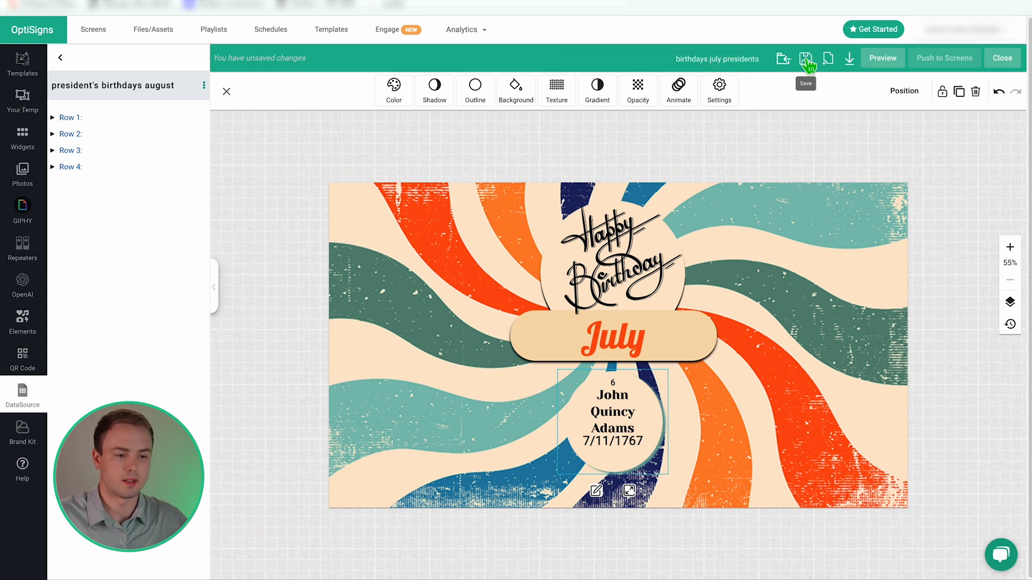
left_click(806, 62)
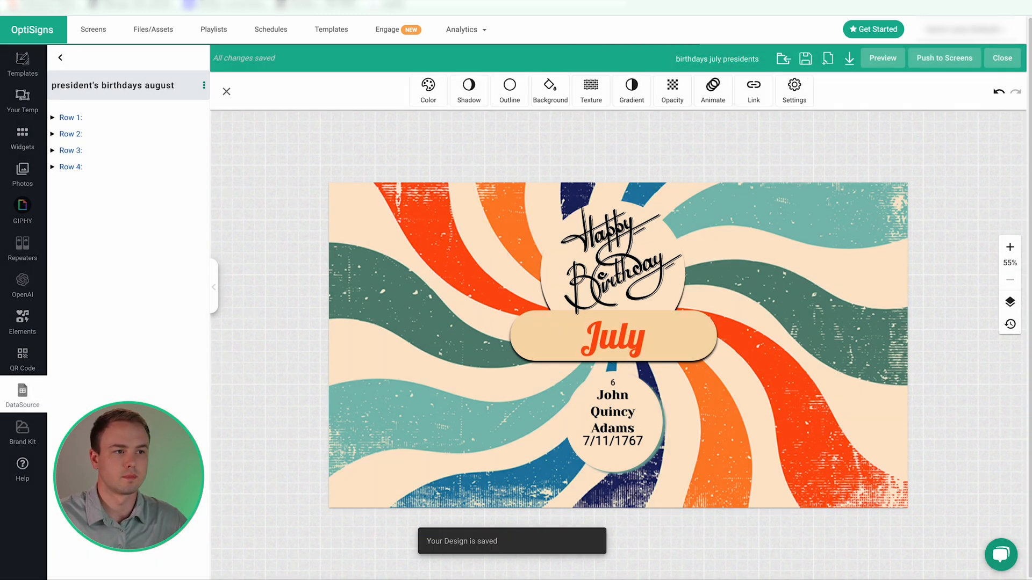
left_click(1003, 60)
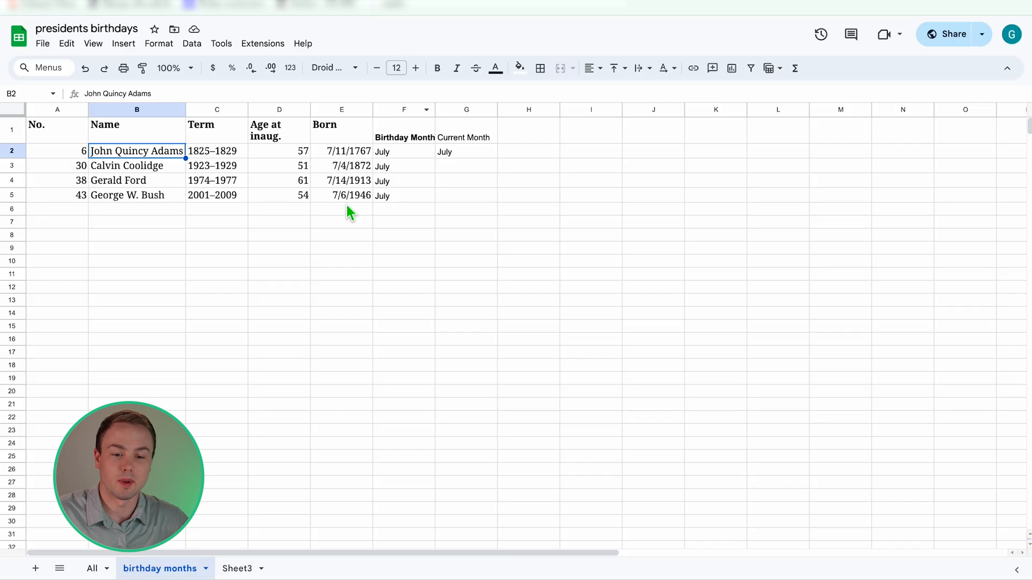
Select a cell in the birthday months sheet listing the four July presidents.
left_click(276, 197)
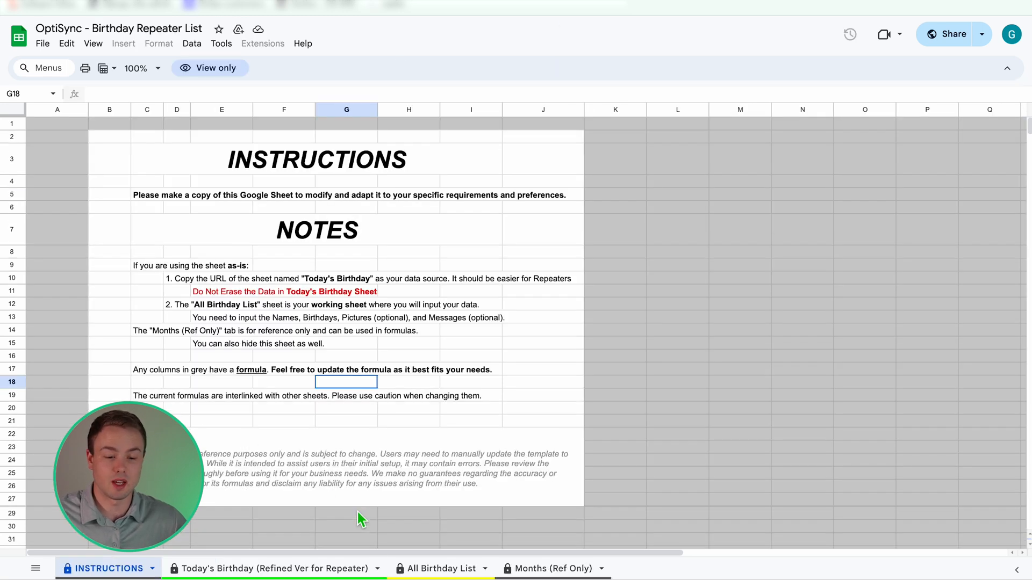
Review names and birth dates on the All Birthday List sheet, then return to INSTRUCTIONS.
left_click(434, 573)
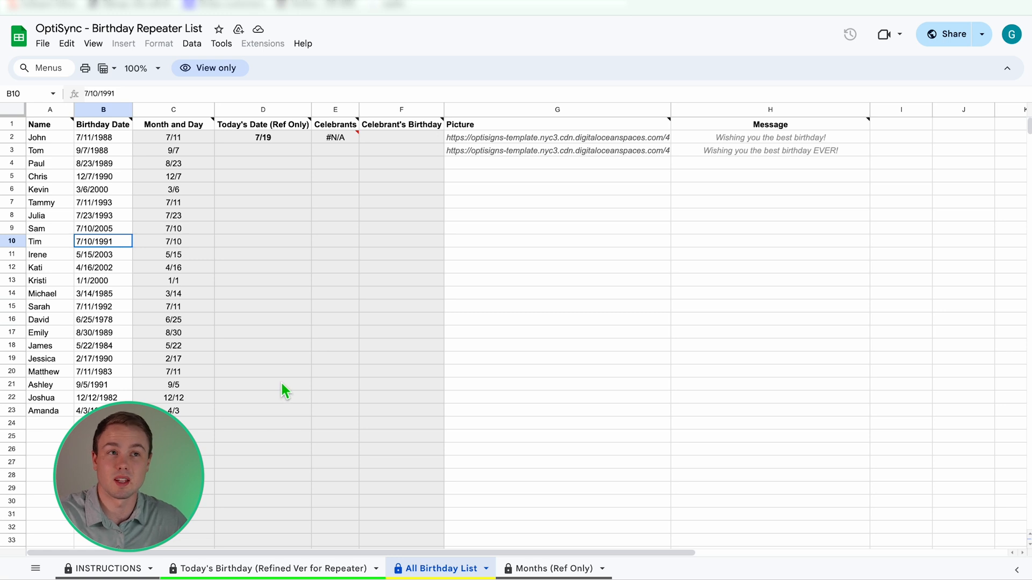
left_click(52, 179)
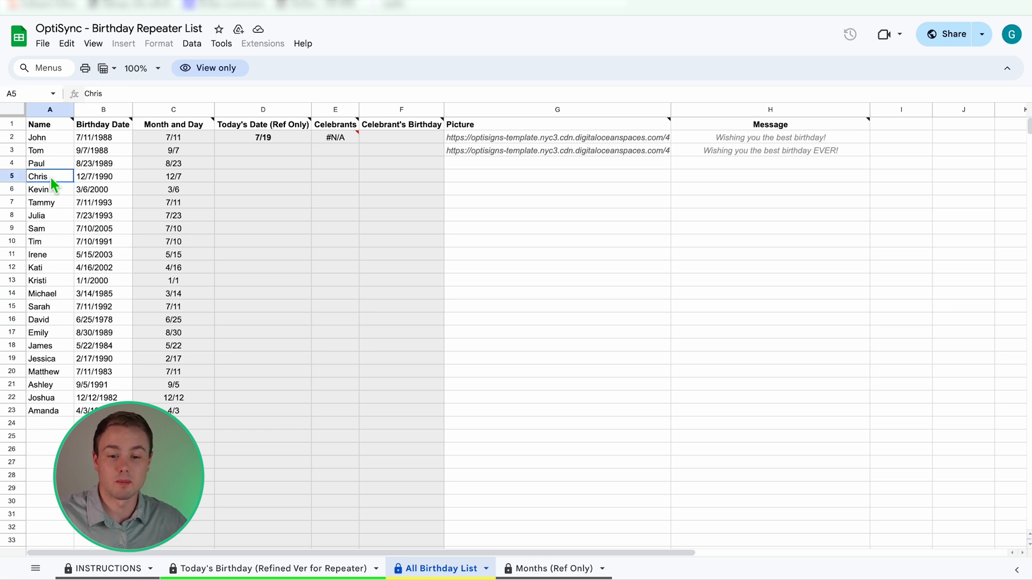
left_click(105, 194)
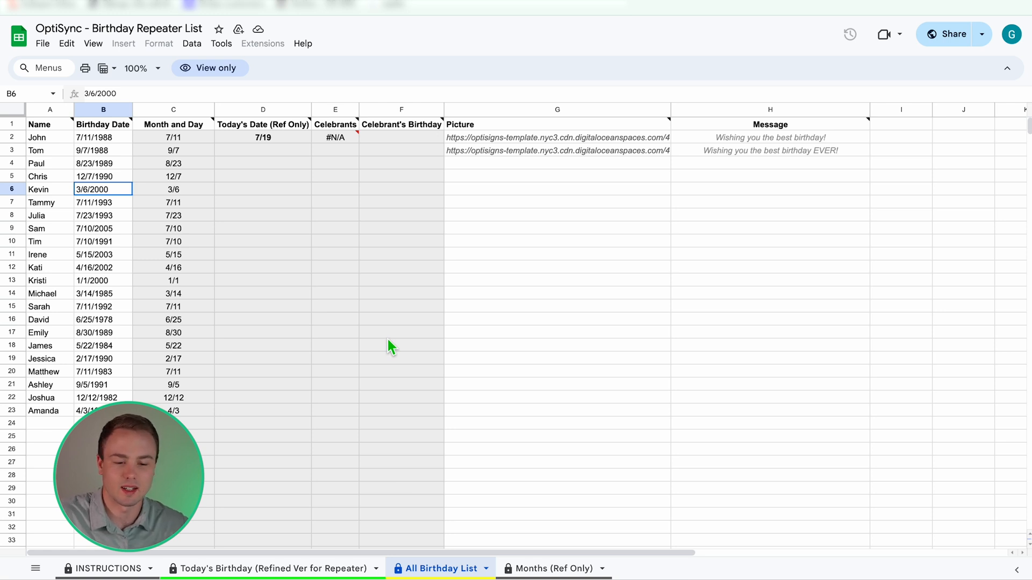
left_click(102, 568)
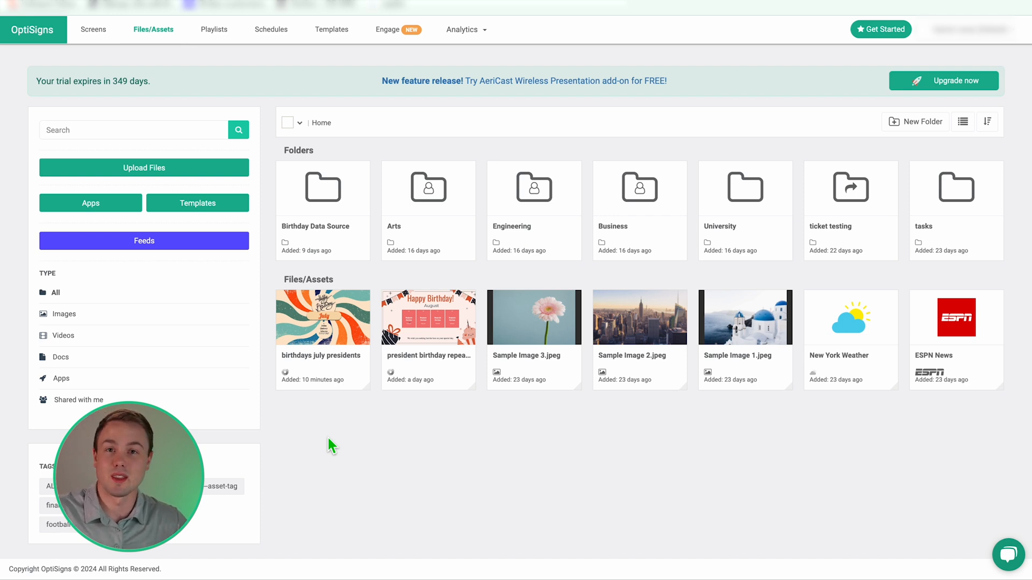
Start a new blank design by choosing Designer from the Apps list.
mouse_move(318, 392)
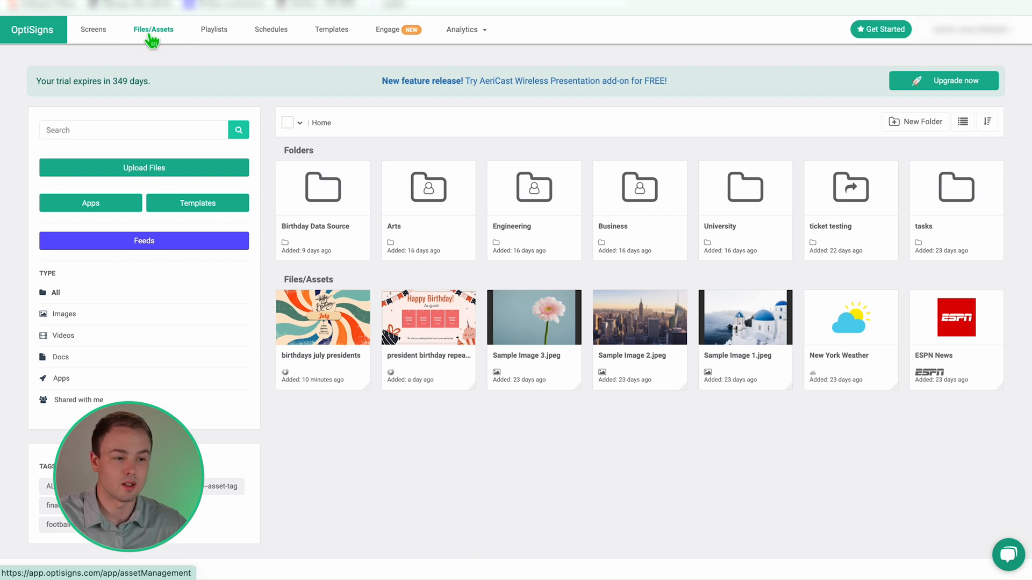
left_click(118, 205)
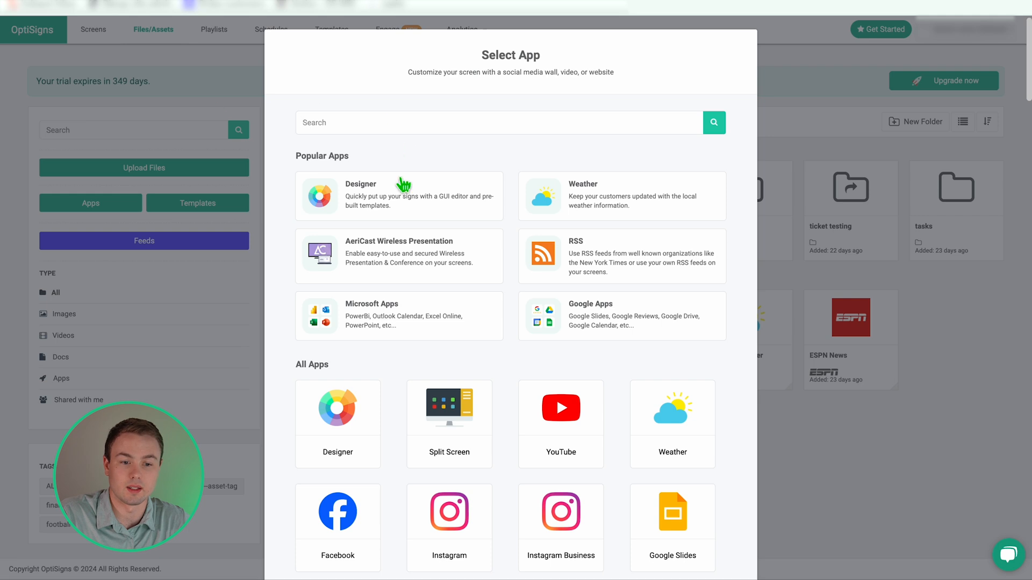
left_click(395, 198)
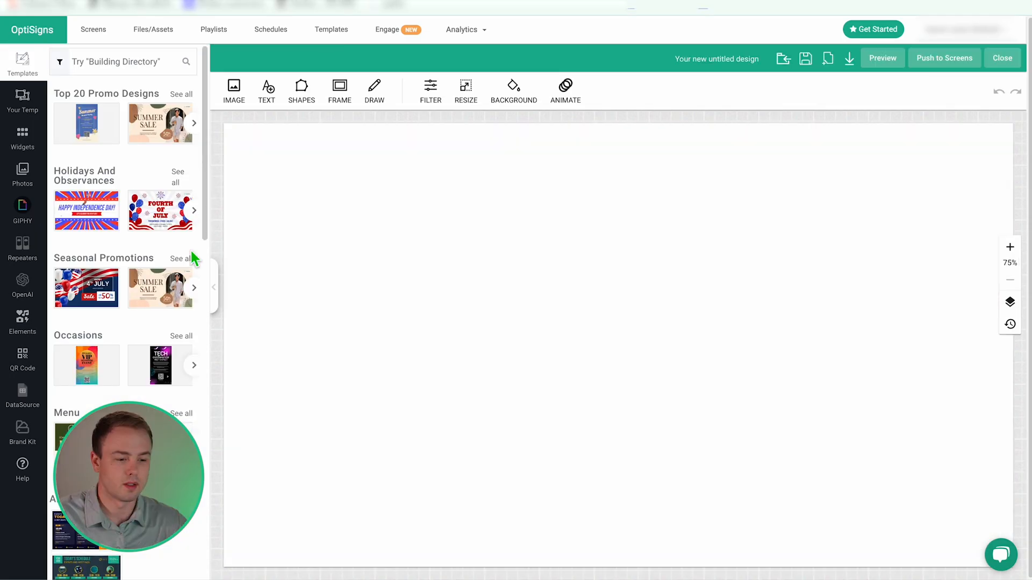
Add a new data source to the design with Microsoft 365 Excel as its type.
left_click(30, 398)
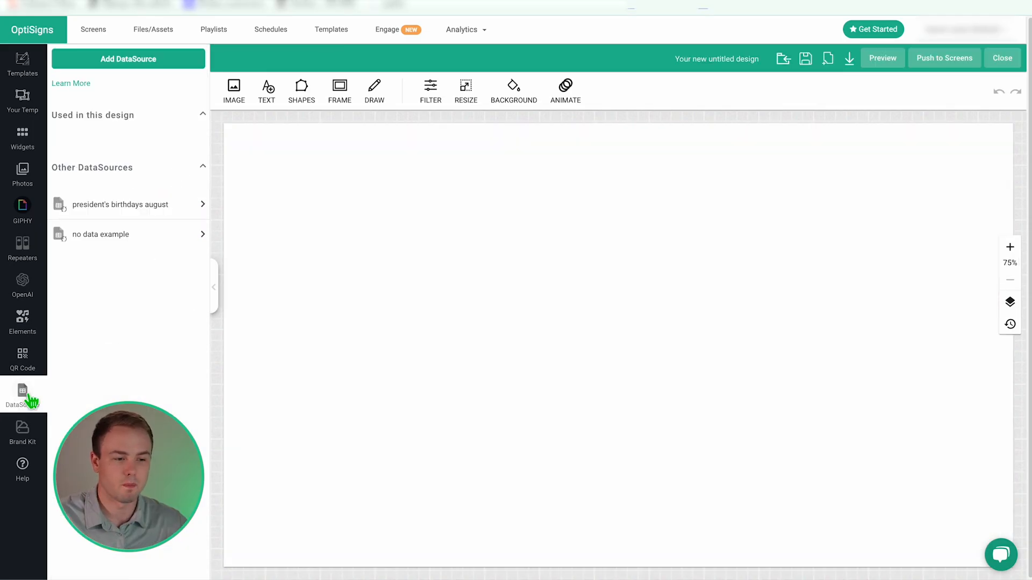
left_click(124, 64)
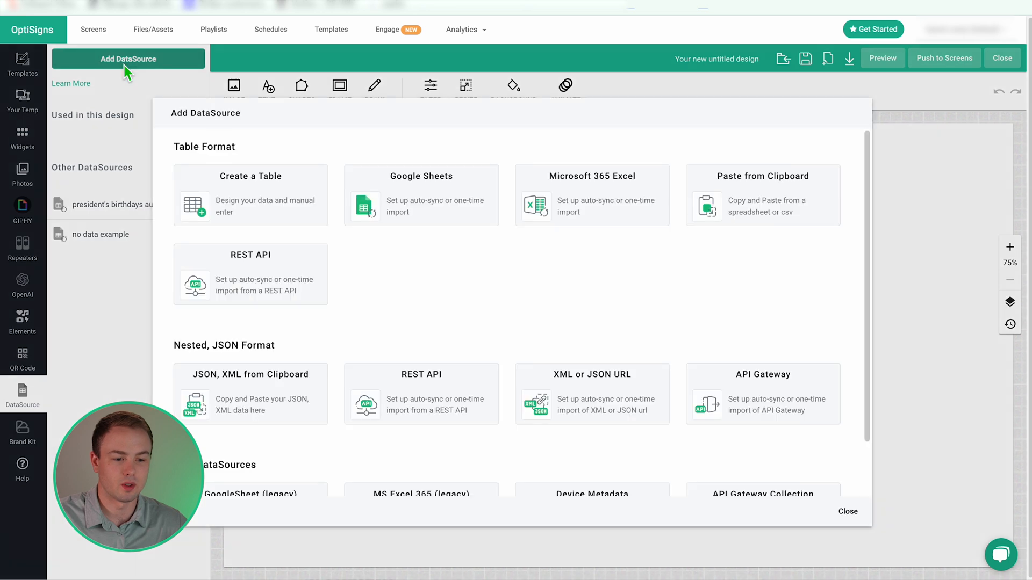
left_click(573, 213)
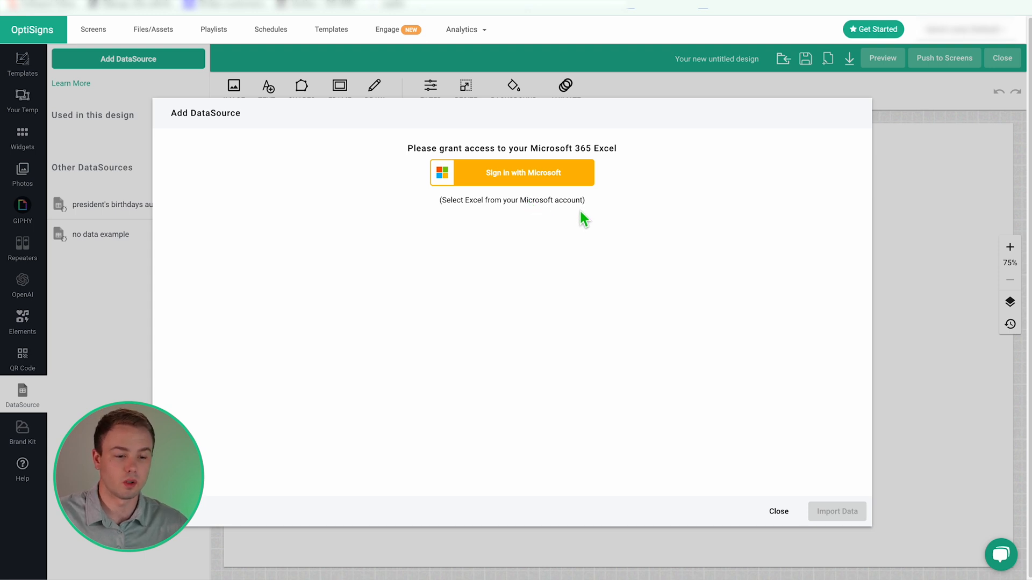
Sign in with Microsoft and select OptiSync - Birthday Repeater List.xlsx from My files.
left_click(555, 179)
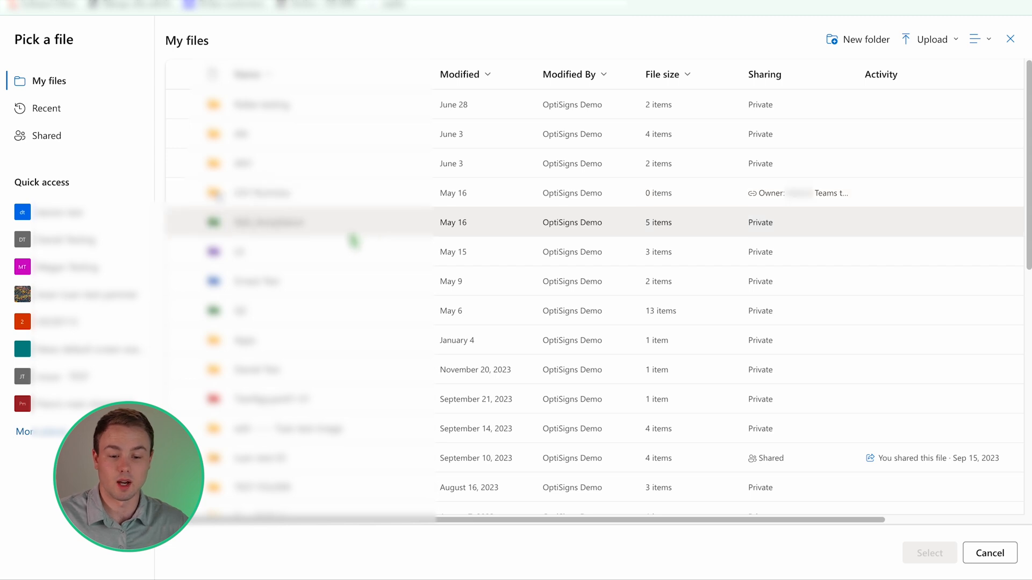
scroll(352, 239, "down", 10)
scroll(352, 239, "down", 15)
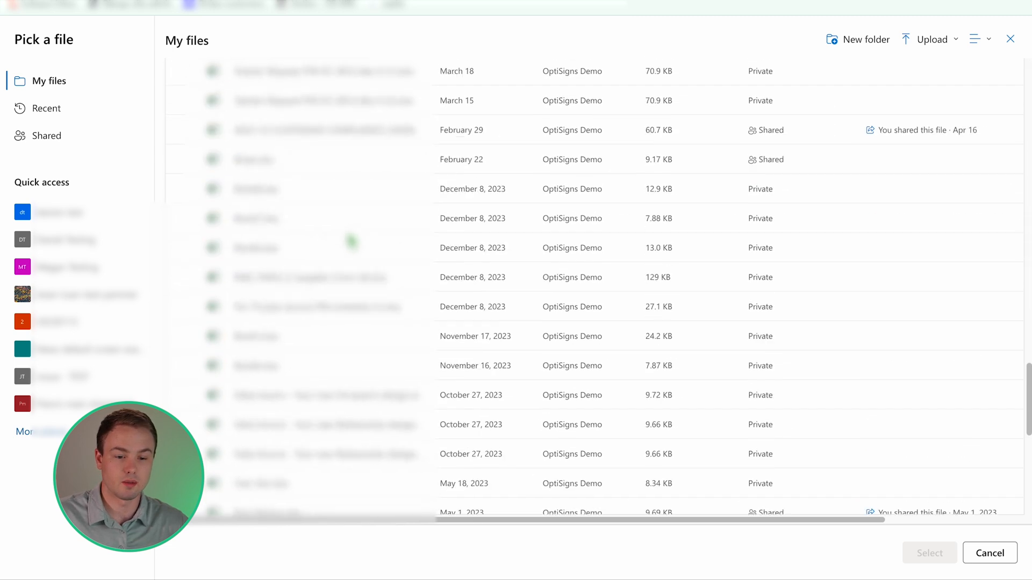
scroll(336, 289, "up", 10)
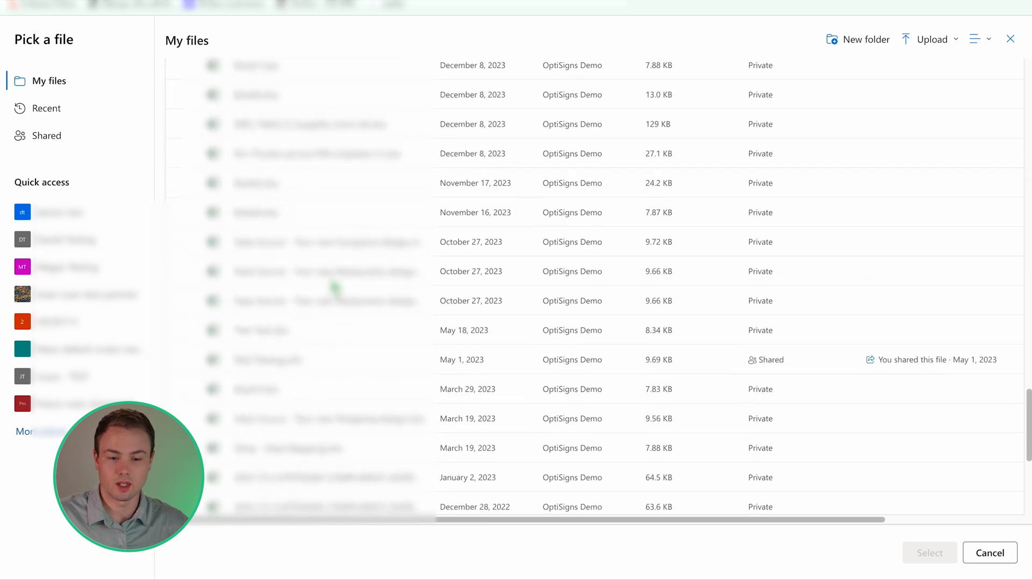
left_click(348, 194)
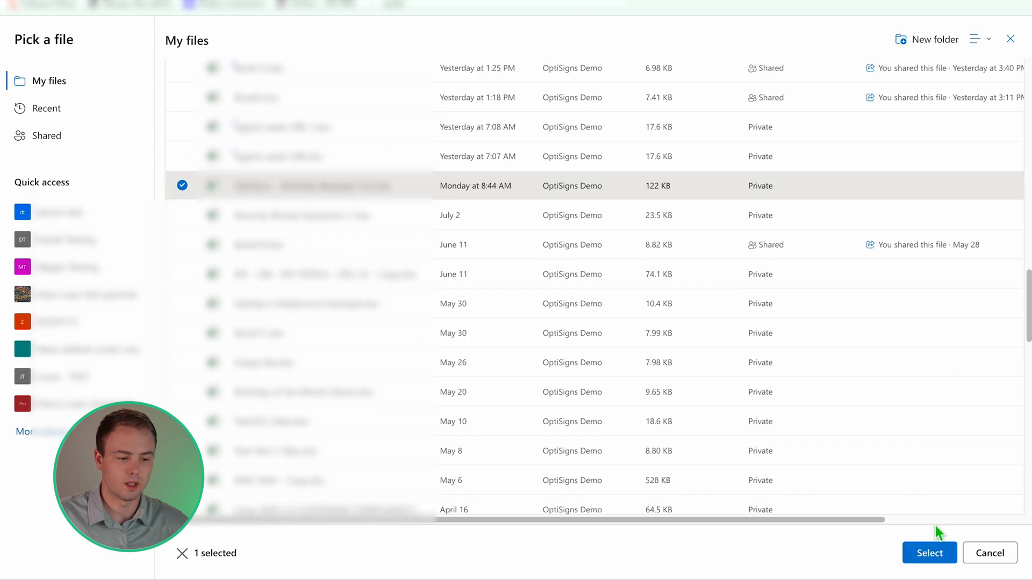
left_click(926, 559)
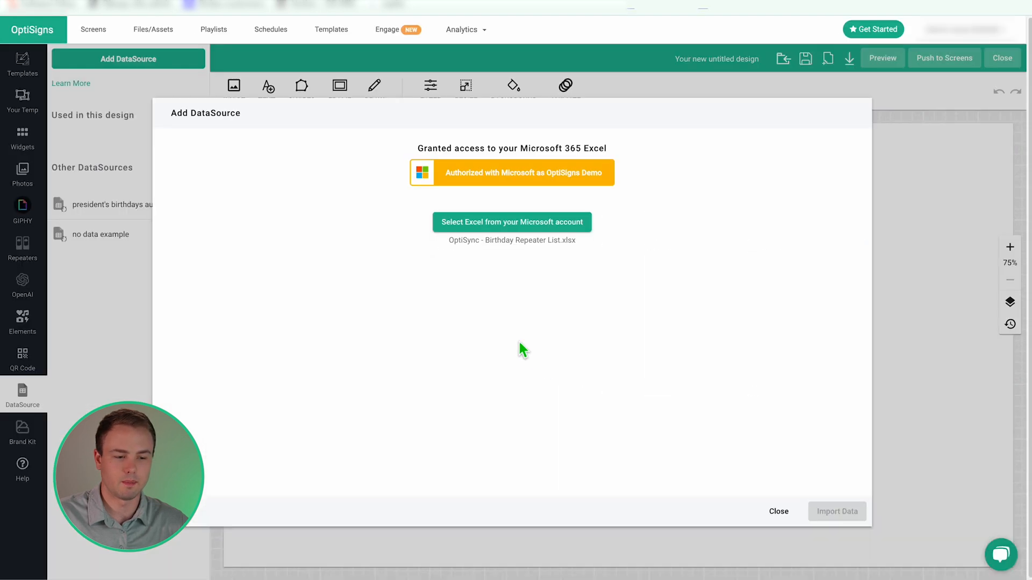
Choose the All Birthday List sheet from the workbook and import its data.
left_click(502, 284)
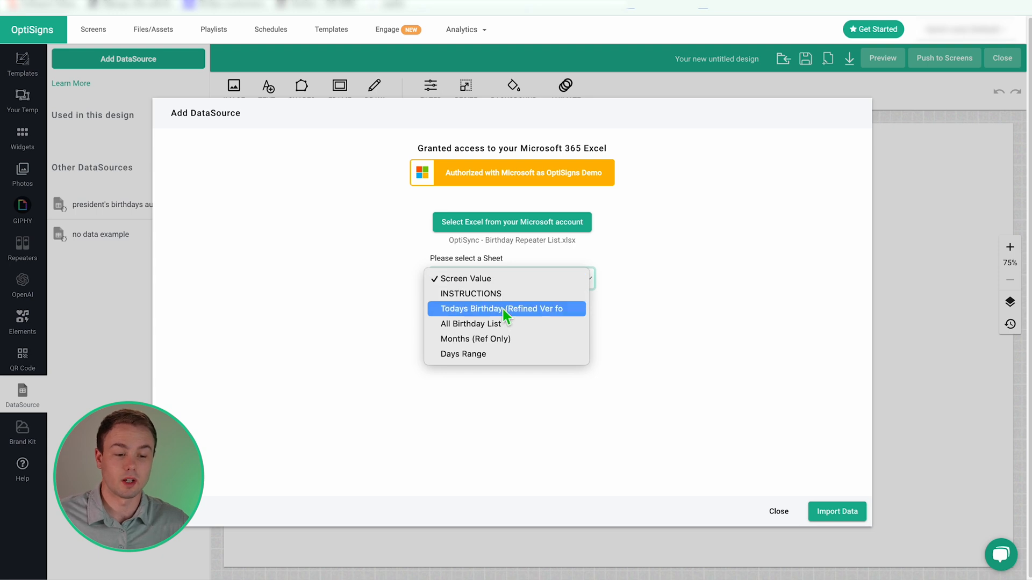
left_click(425, 261)
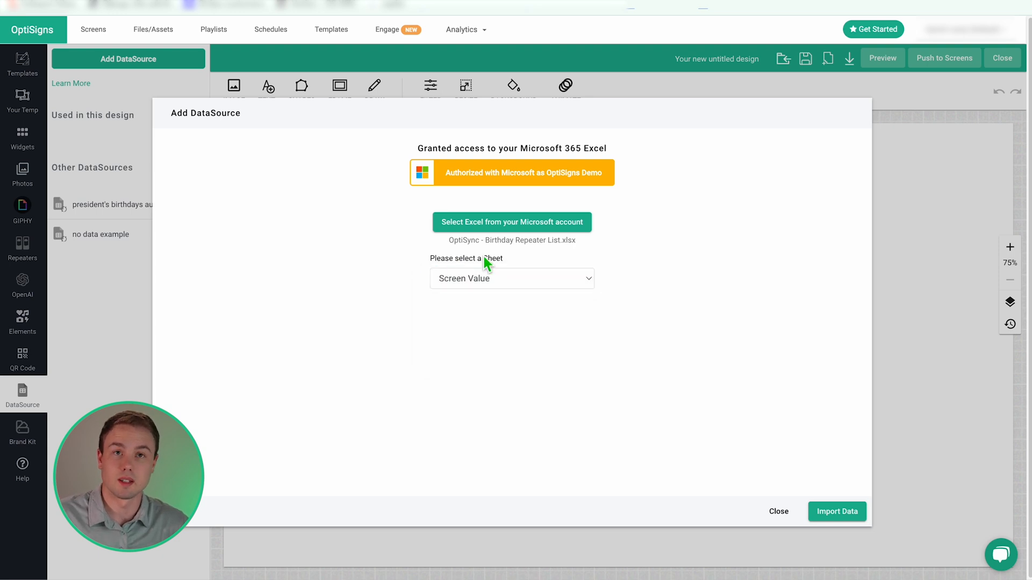
left_click(434, 275)
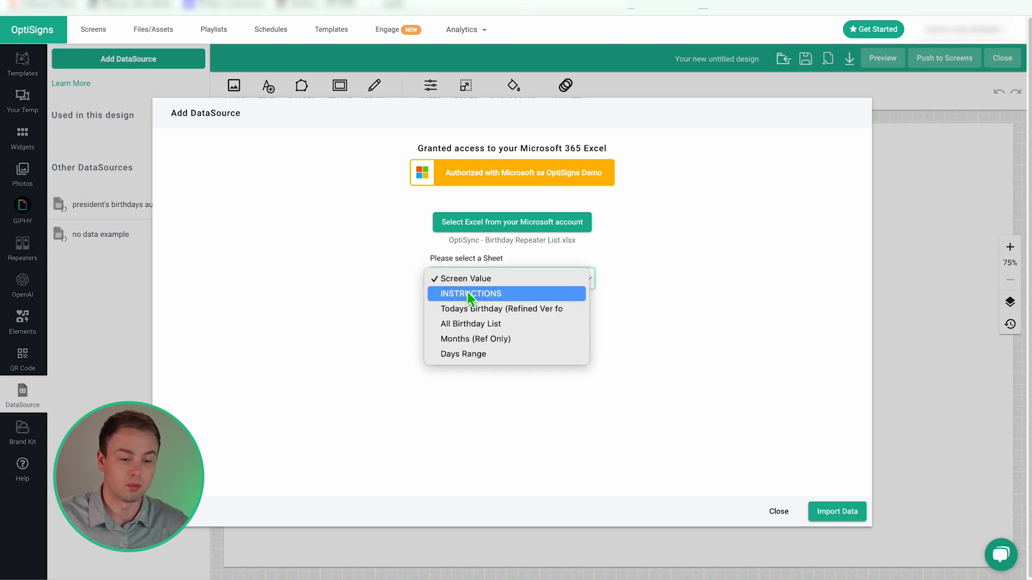
left_click(486, 324)
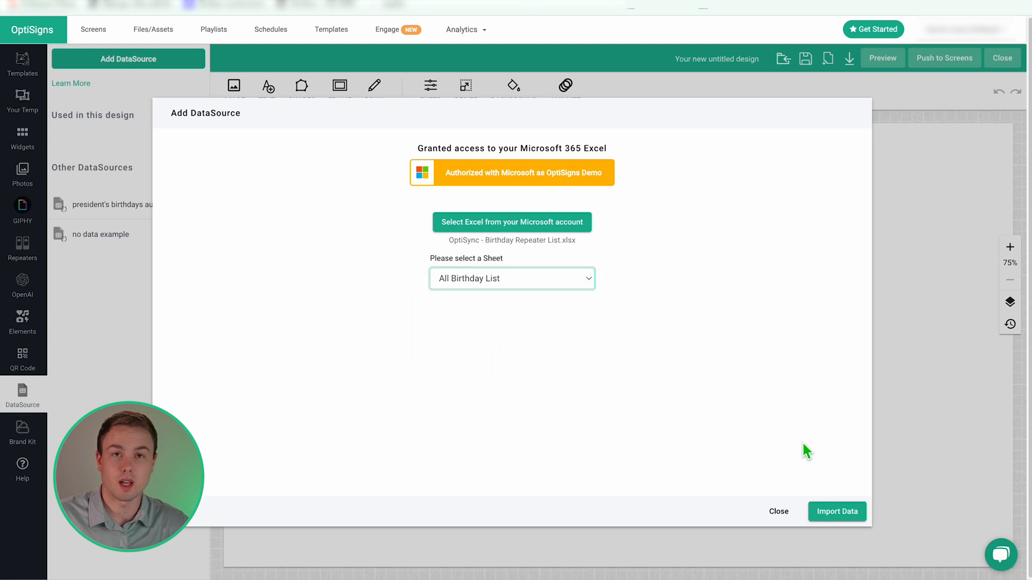
left_click(826, 513)
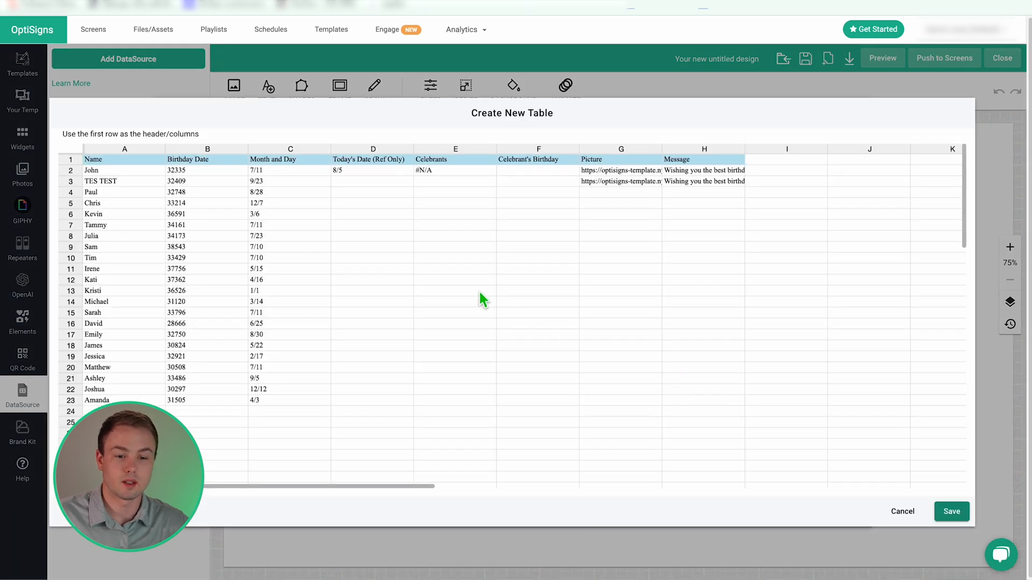
Save the source as 'microsoft' with periodic background sync every 30 minutes.
left_click(952, 512)
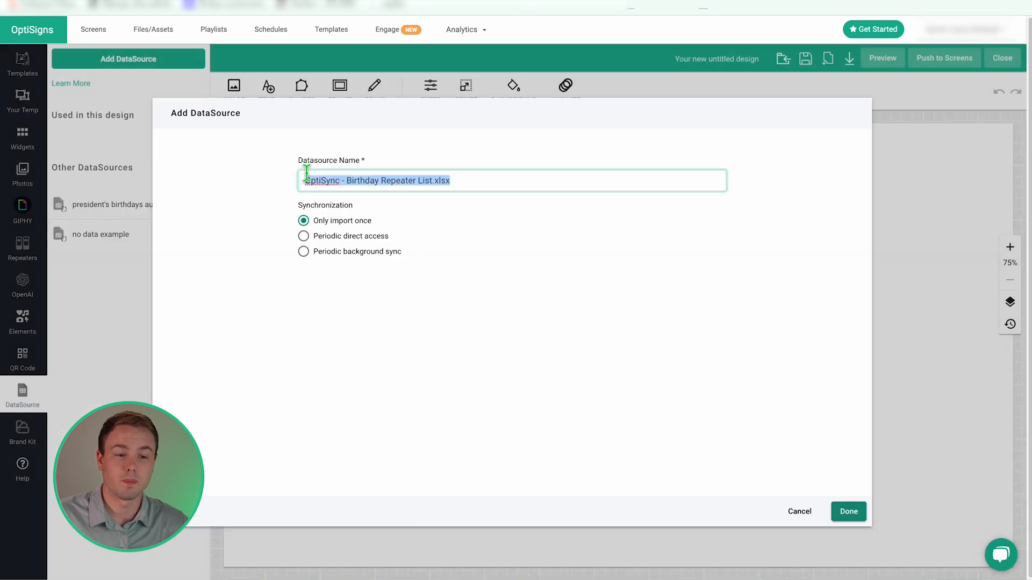
type("microsoft")
left_click(302, 249)
left_click(849, 511)
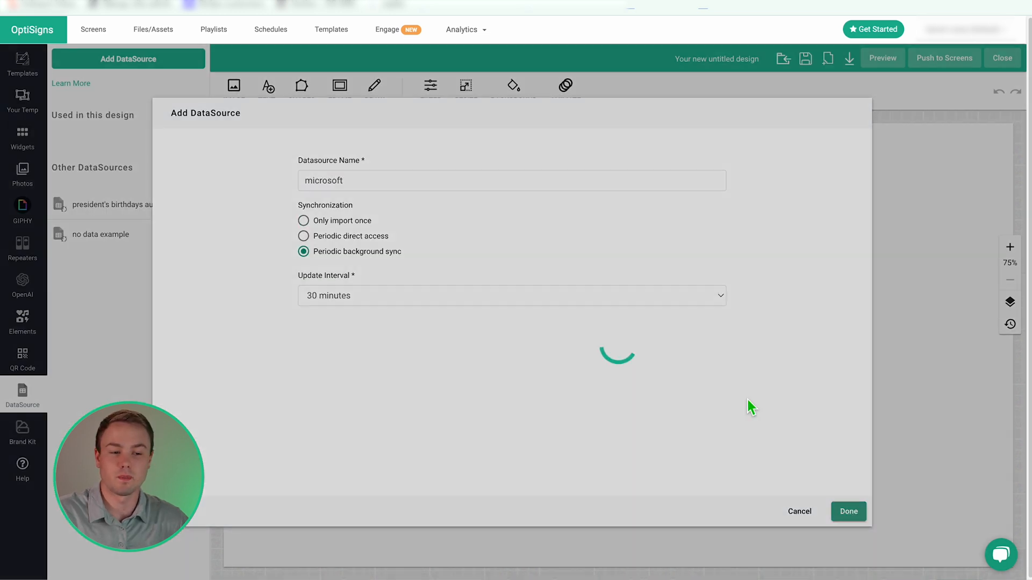